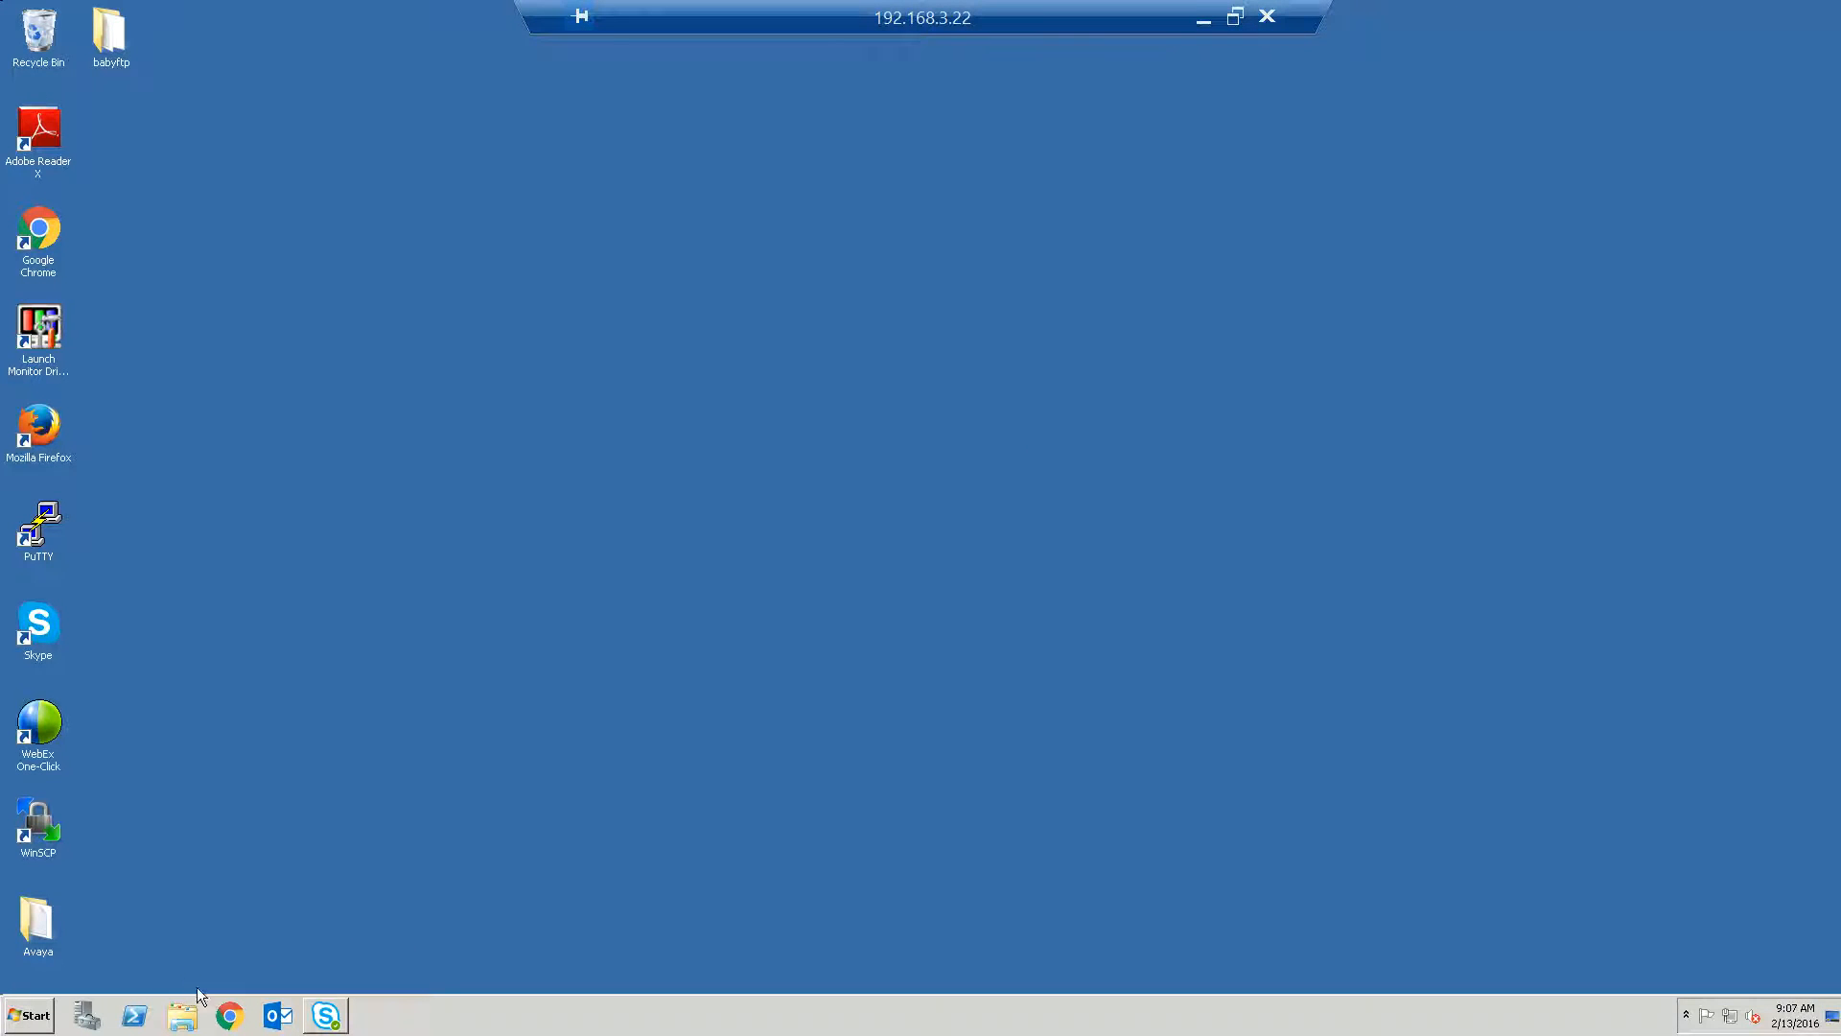
Launch the Voicemail Pro Client from the Start menu.
left_click(48, 1019)
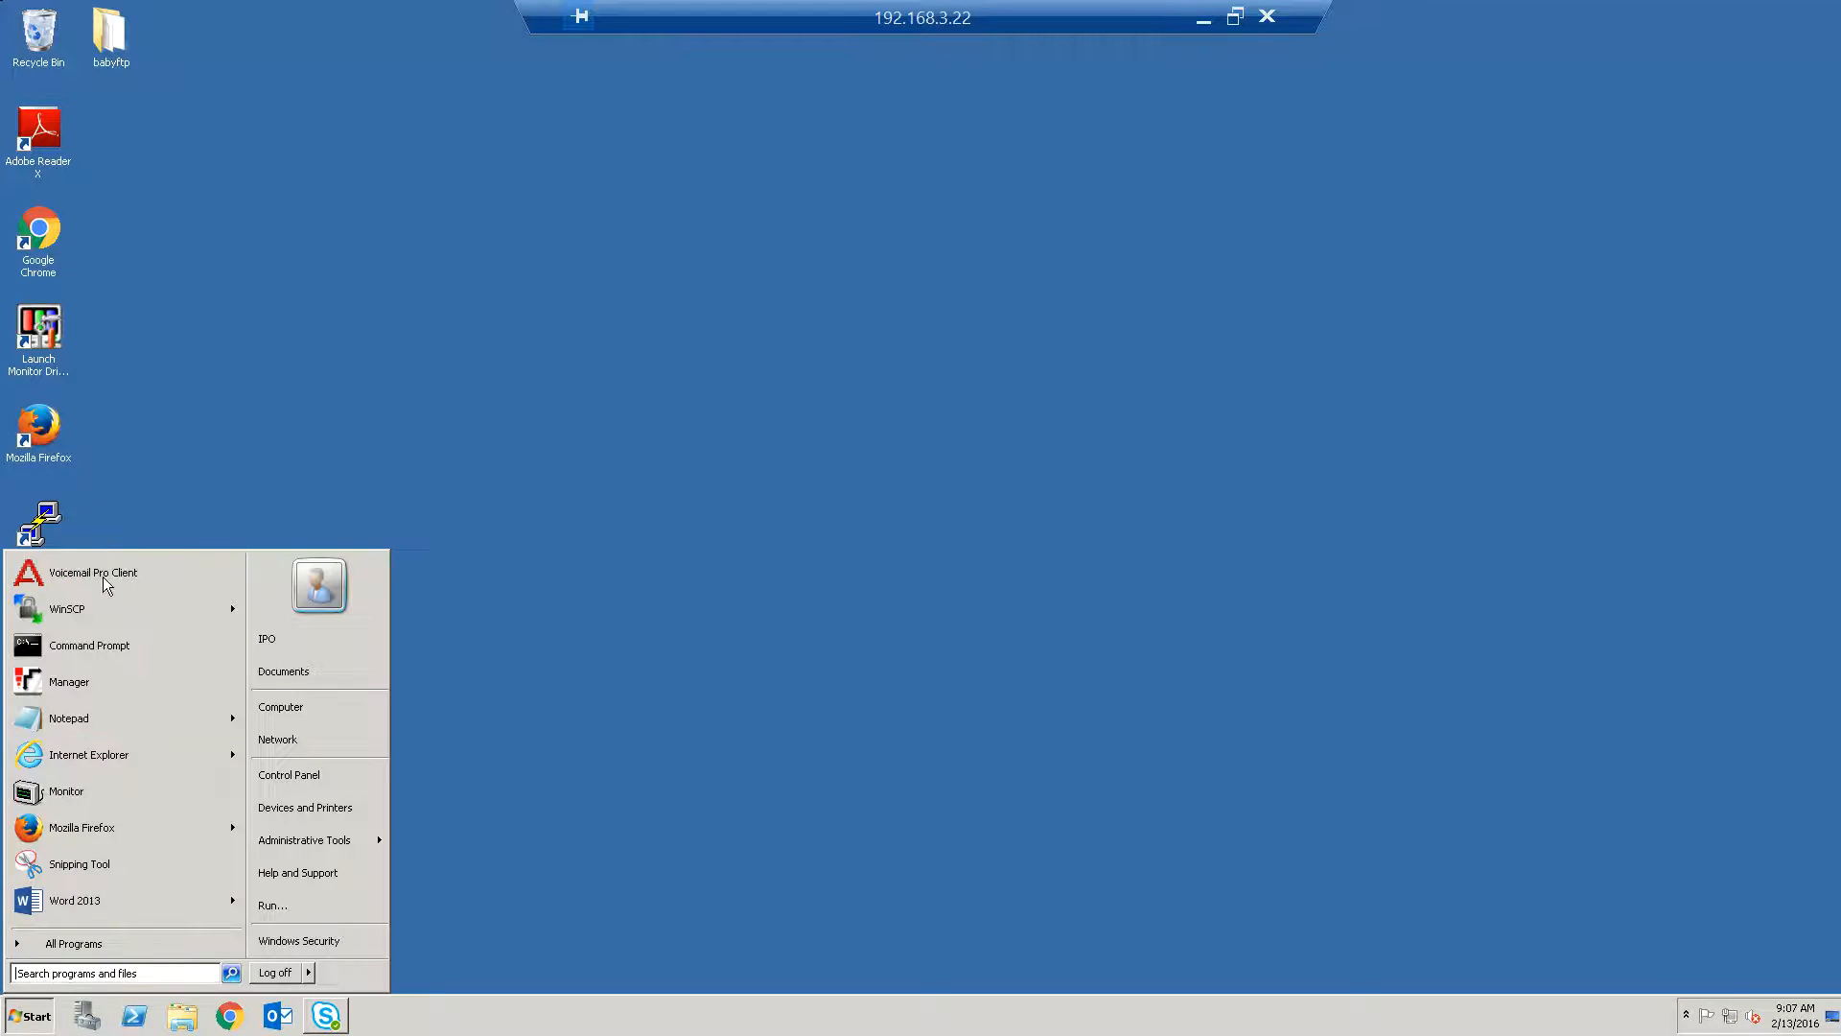
left_click(106, 578)
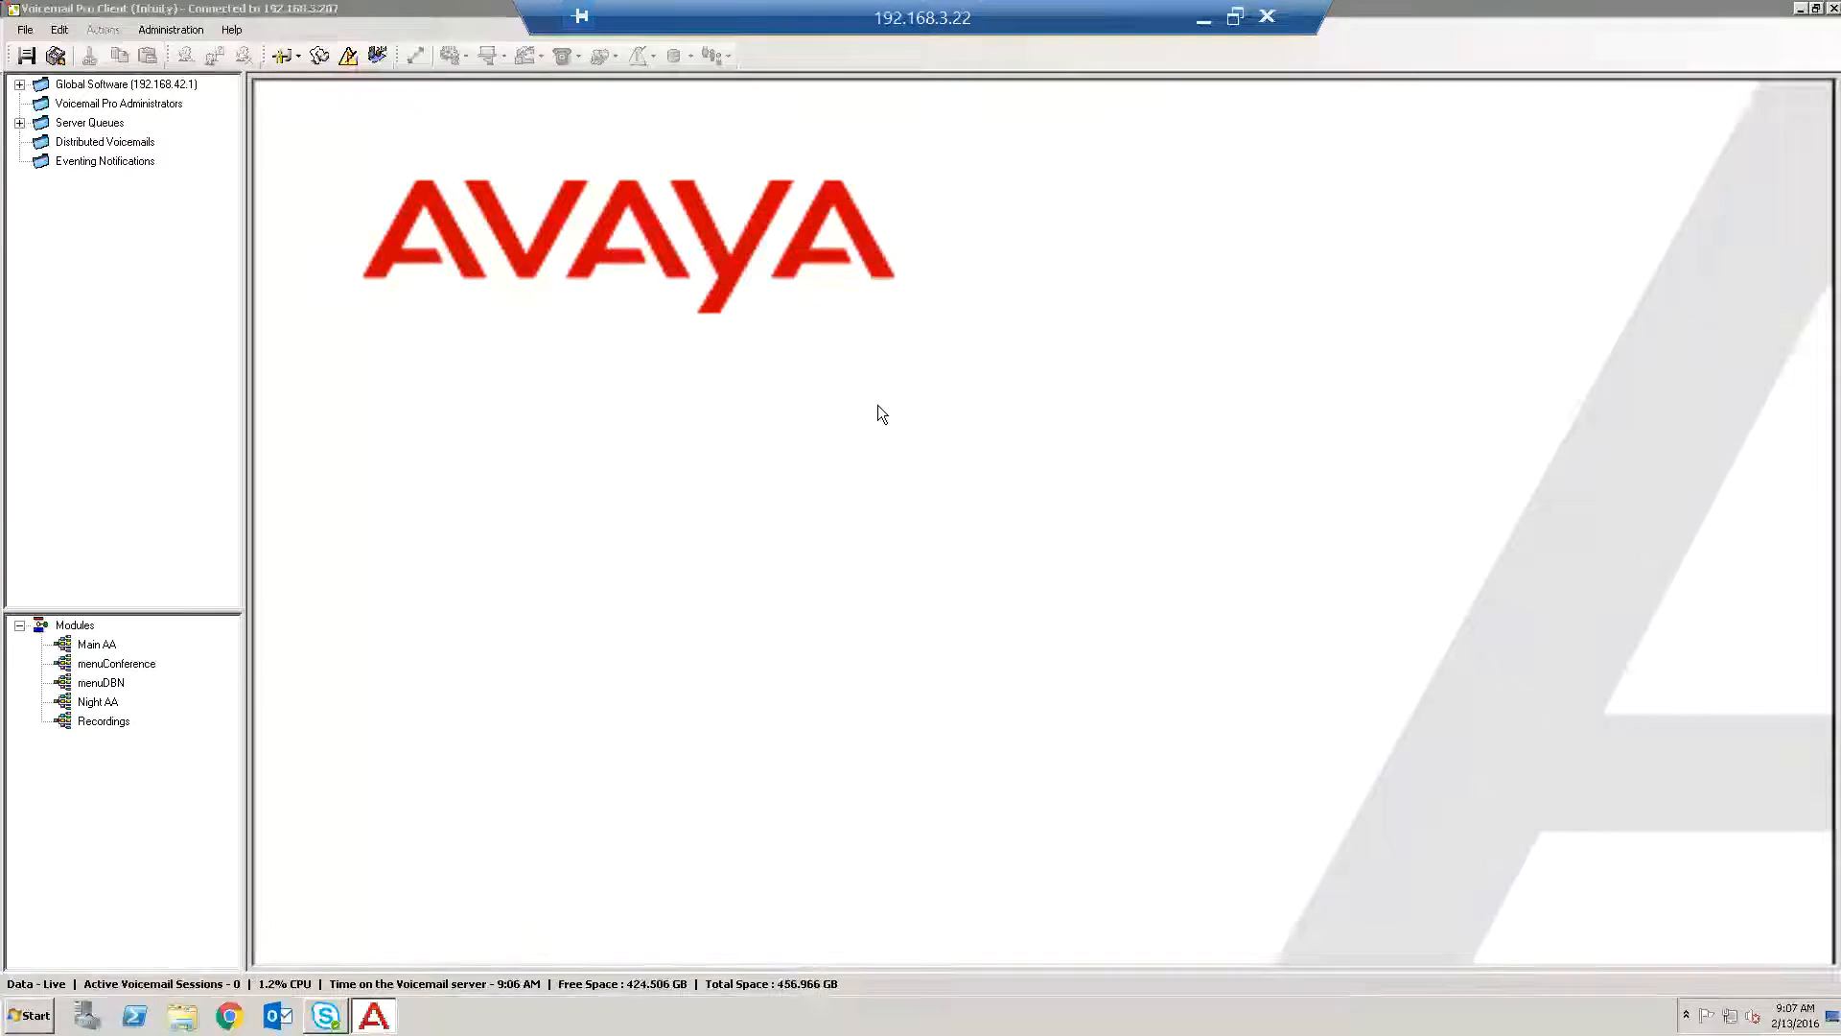
left_click(156, 32)
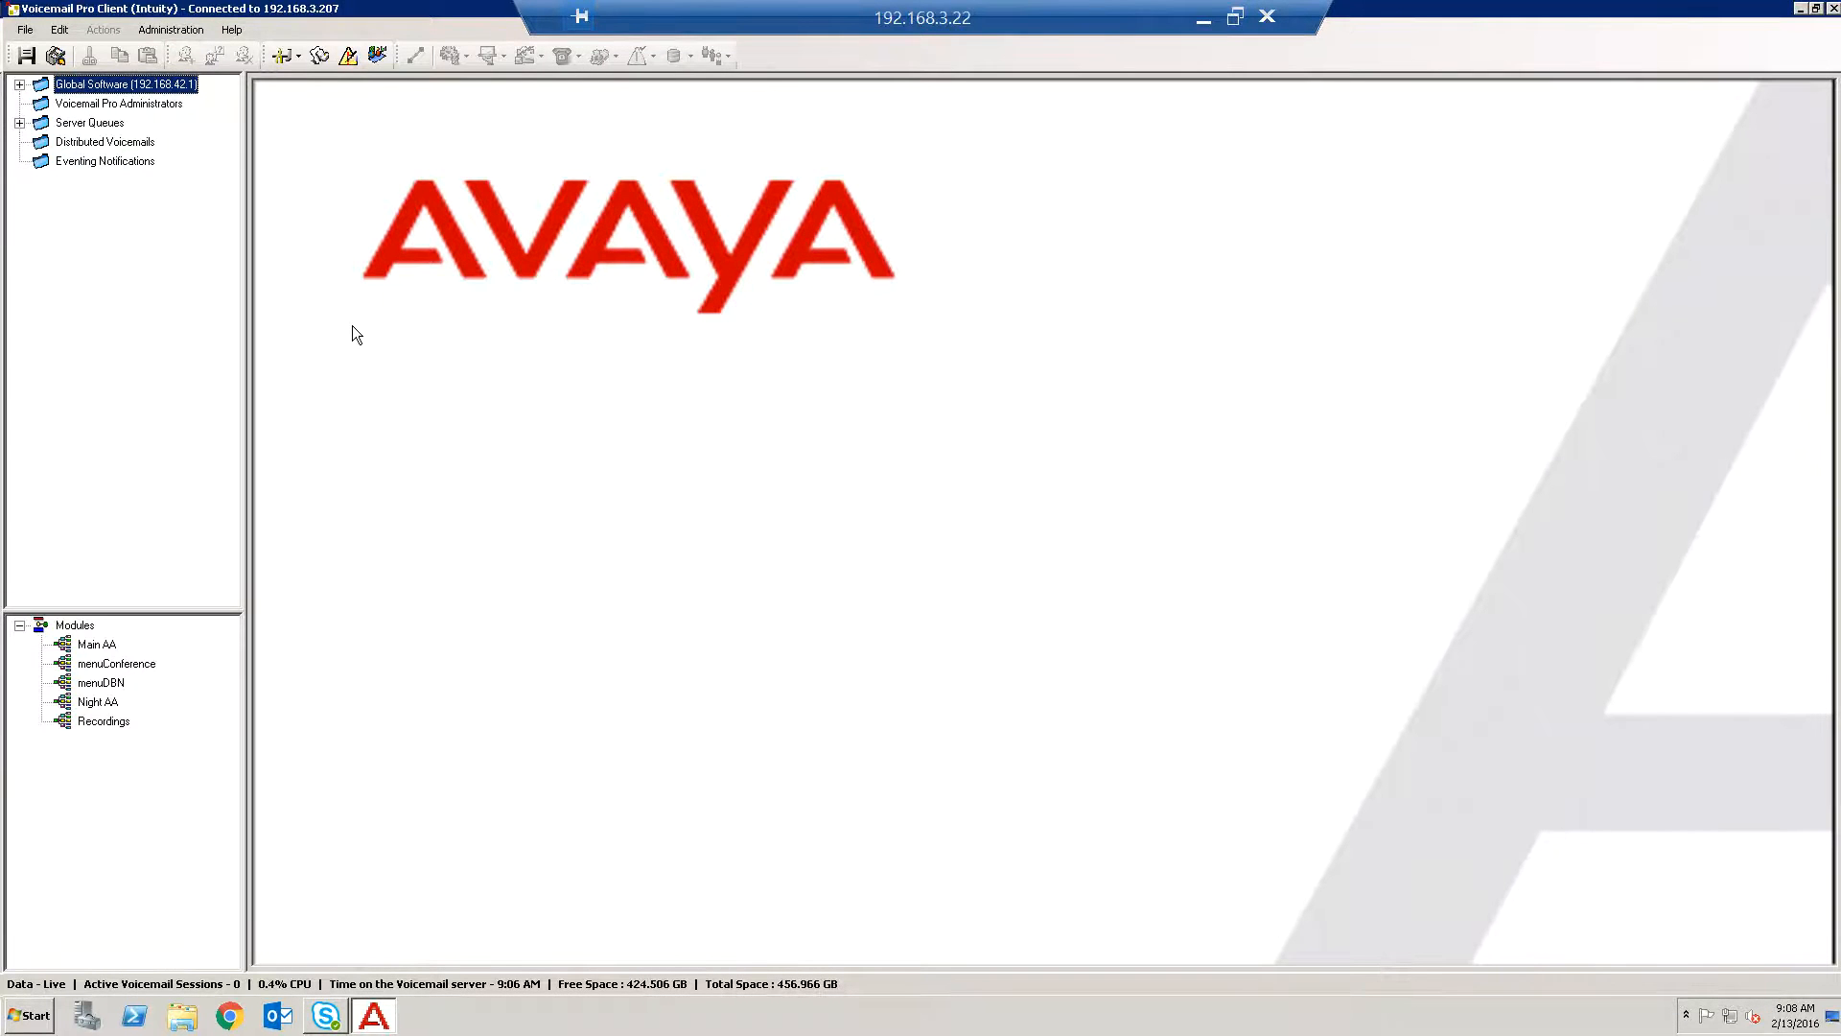
left_click(26, 32)
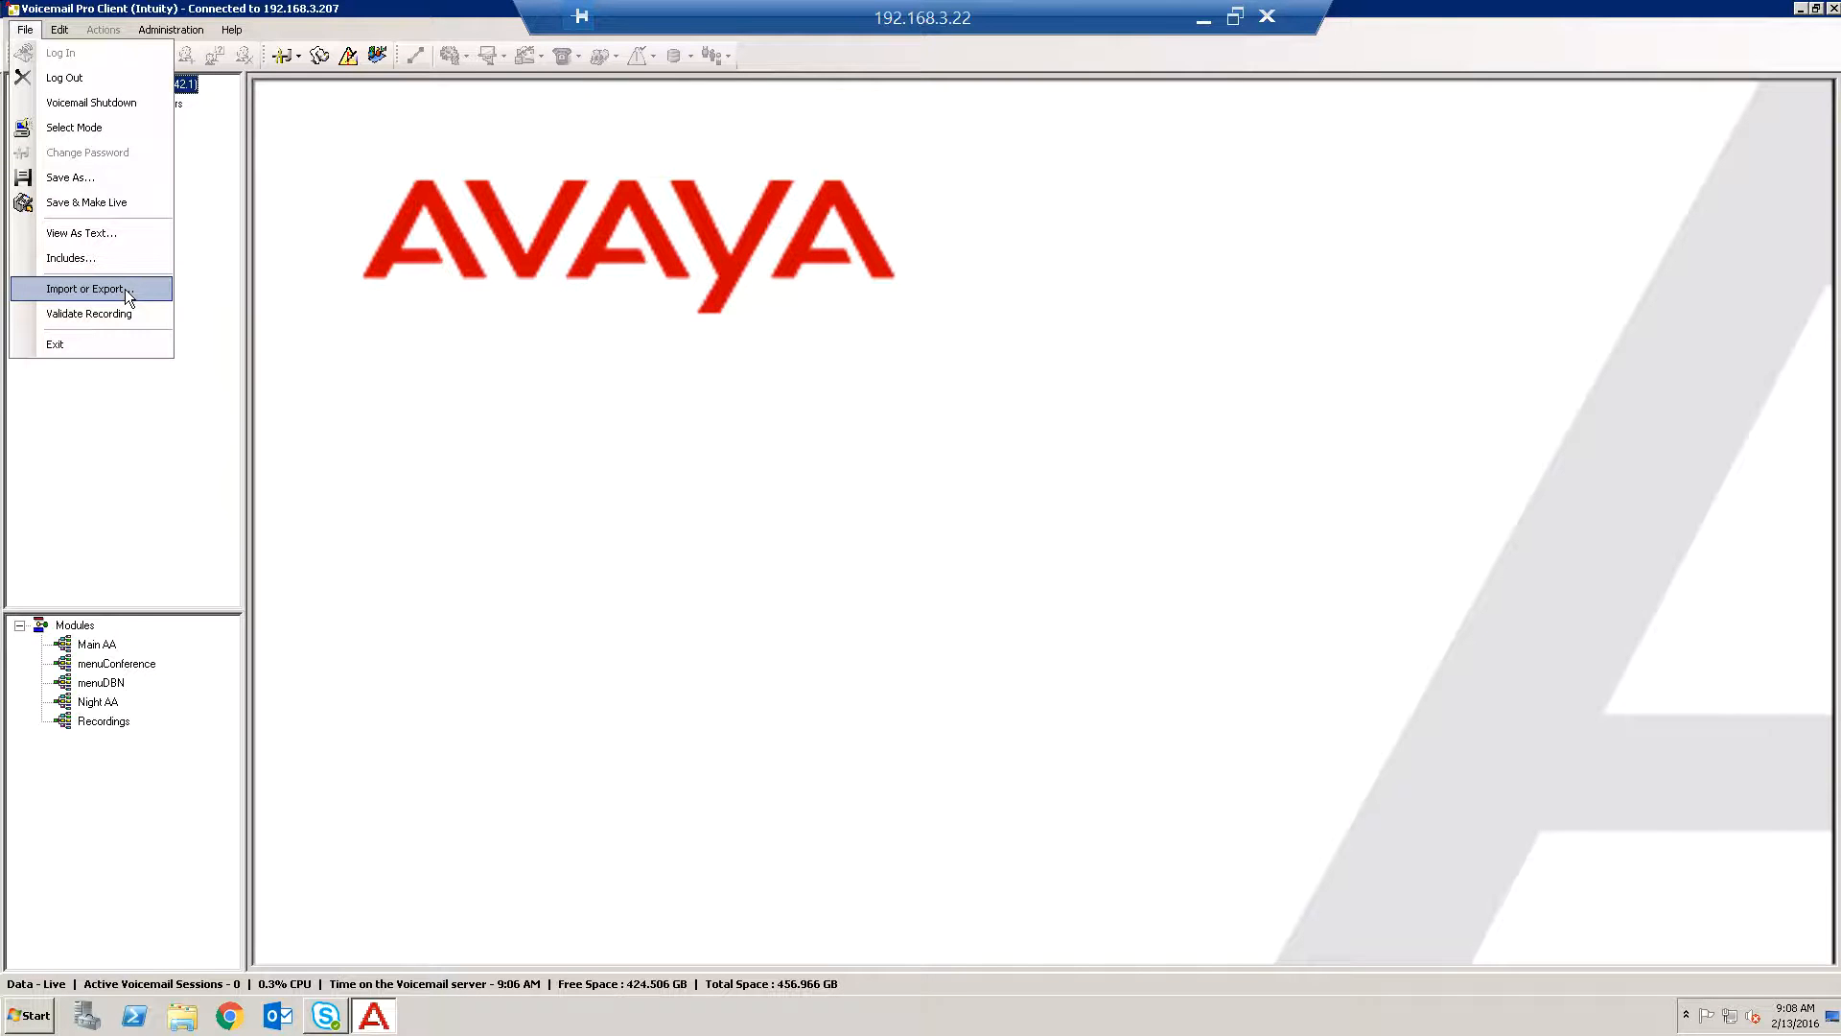
left_click(228, 8)
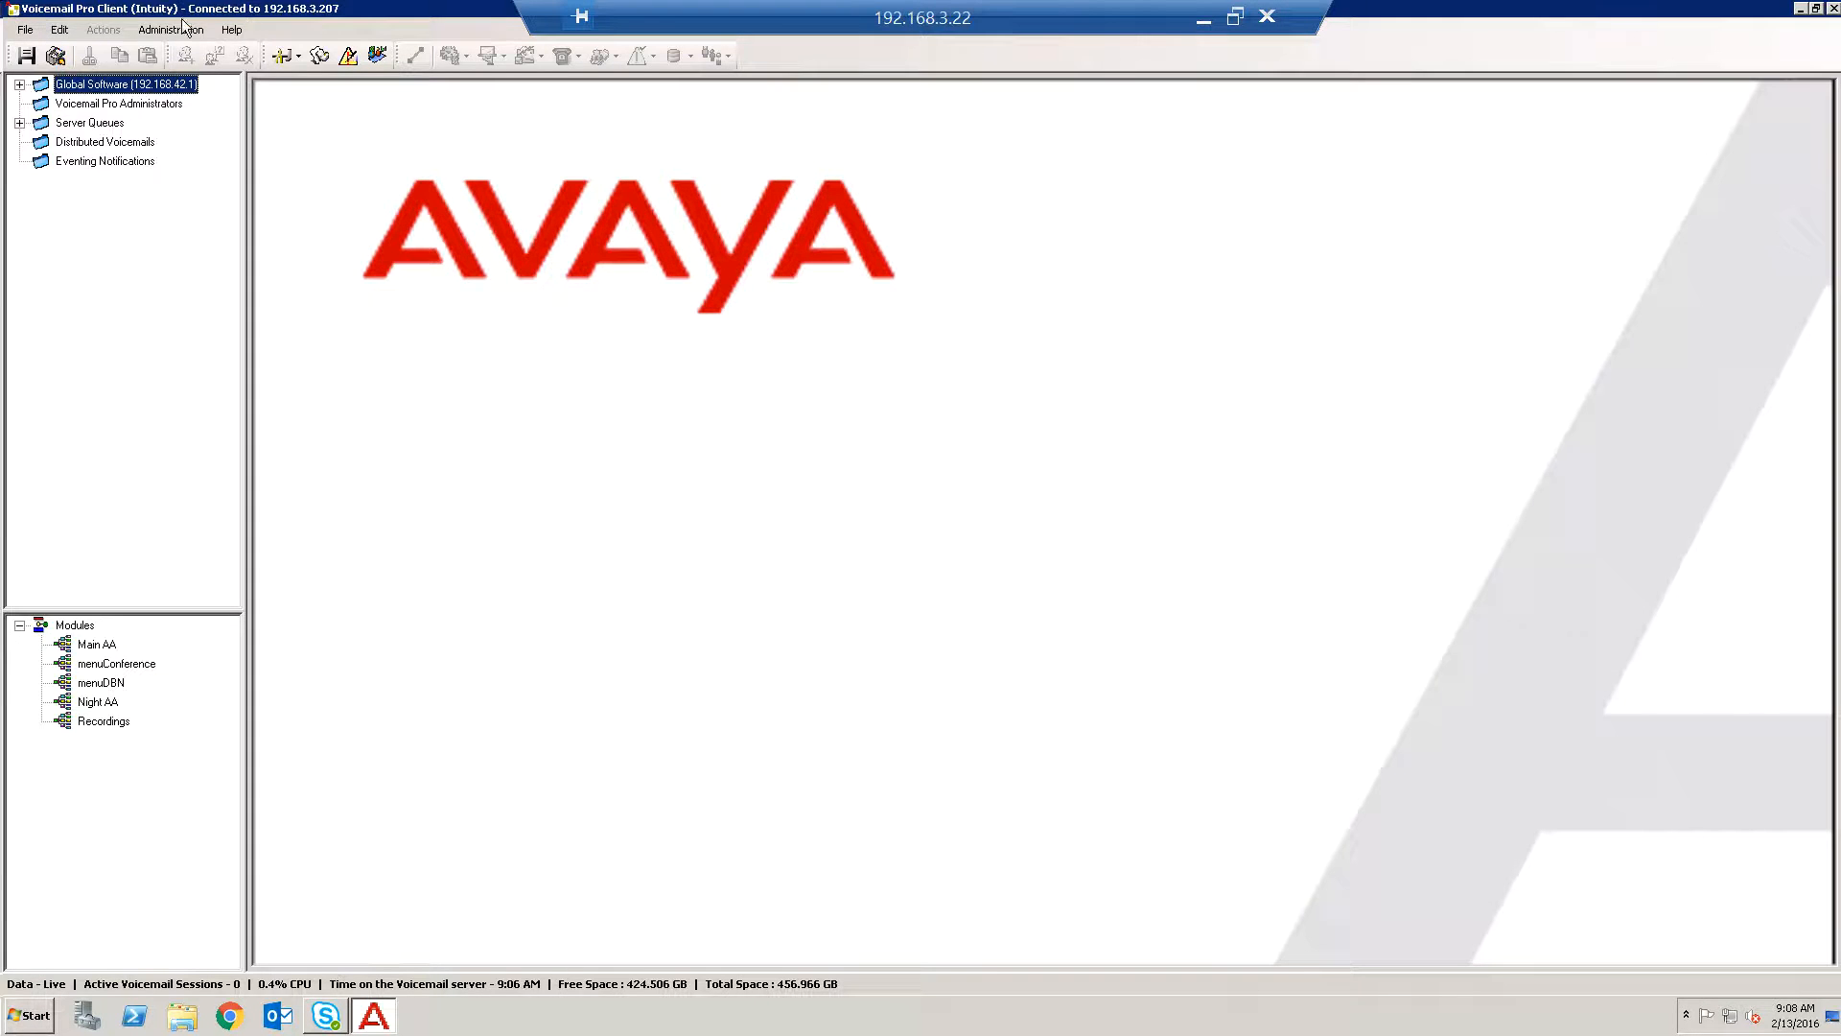
Open the General system preferences and switch to the Backup & Restore tab.
left_click(175, 30)
left_click(173, 30)
left_click(174, 30)
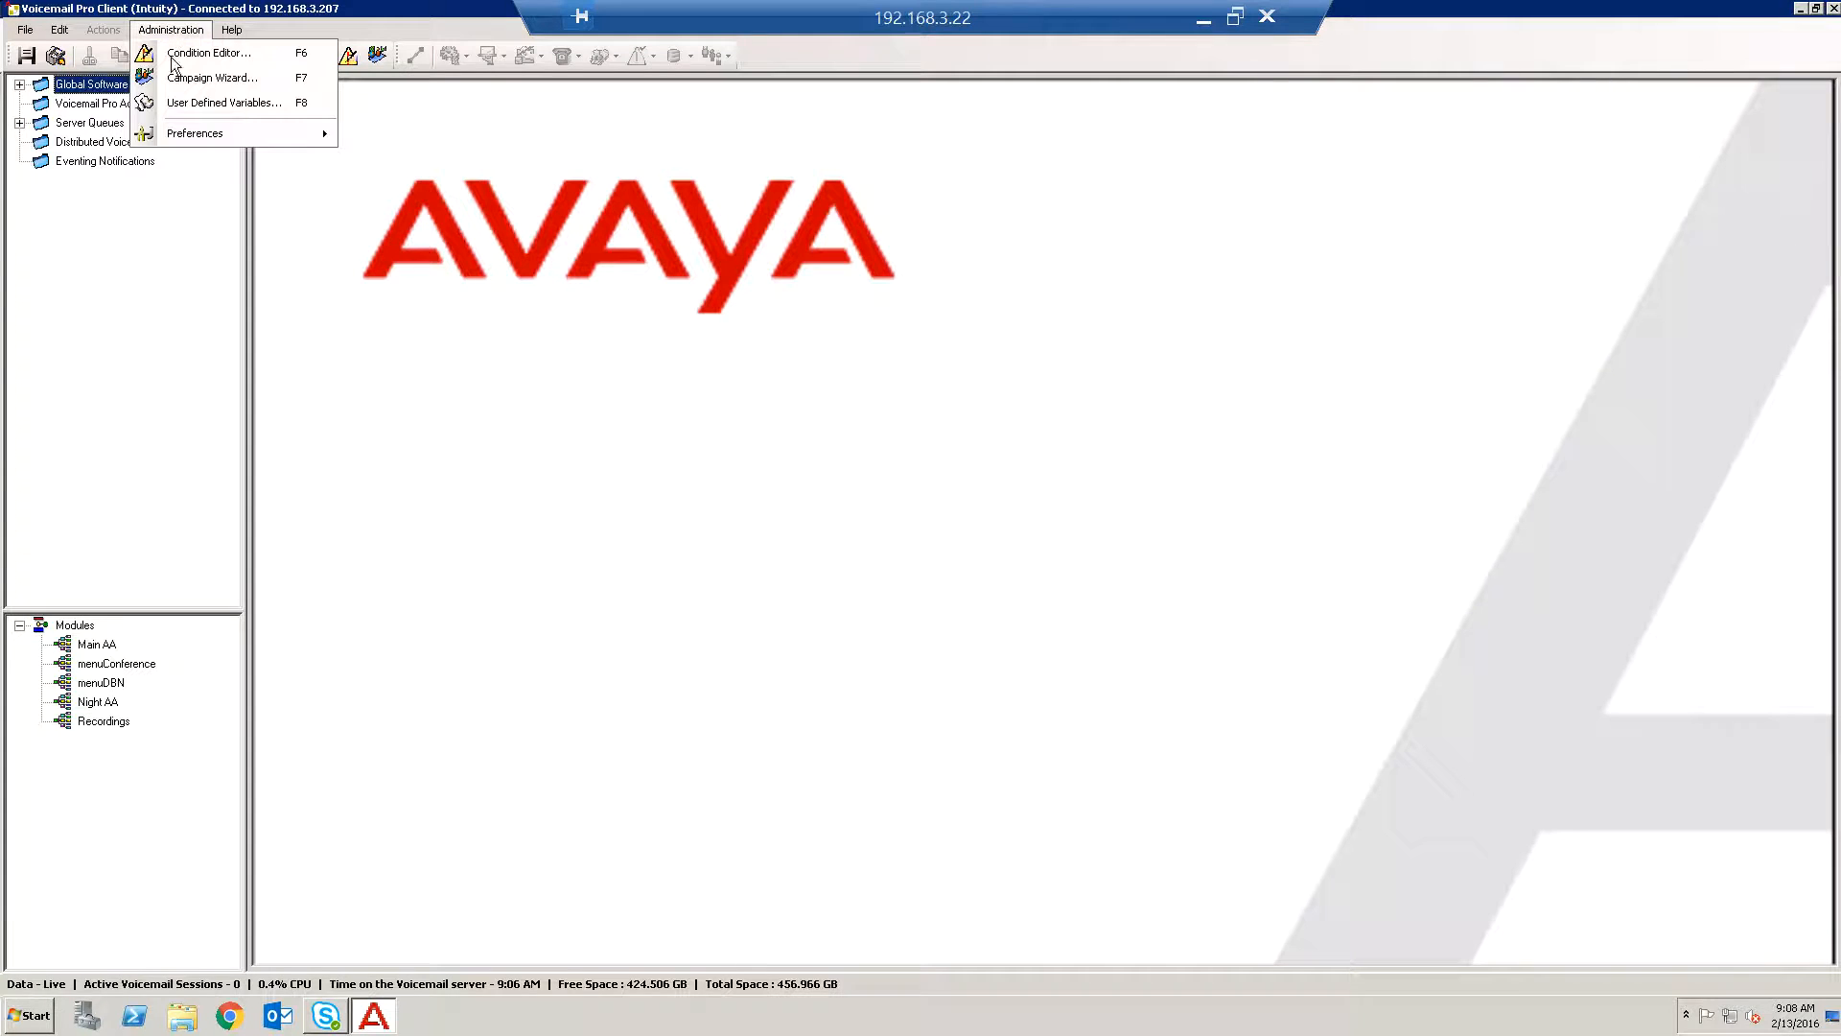
mouse_move(259, 136)
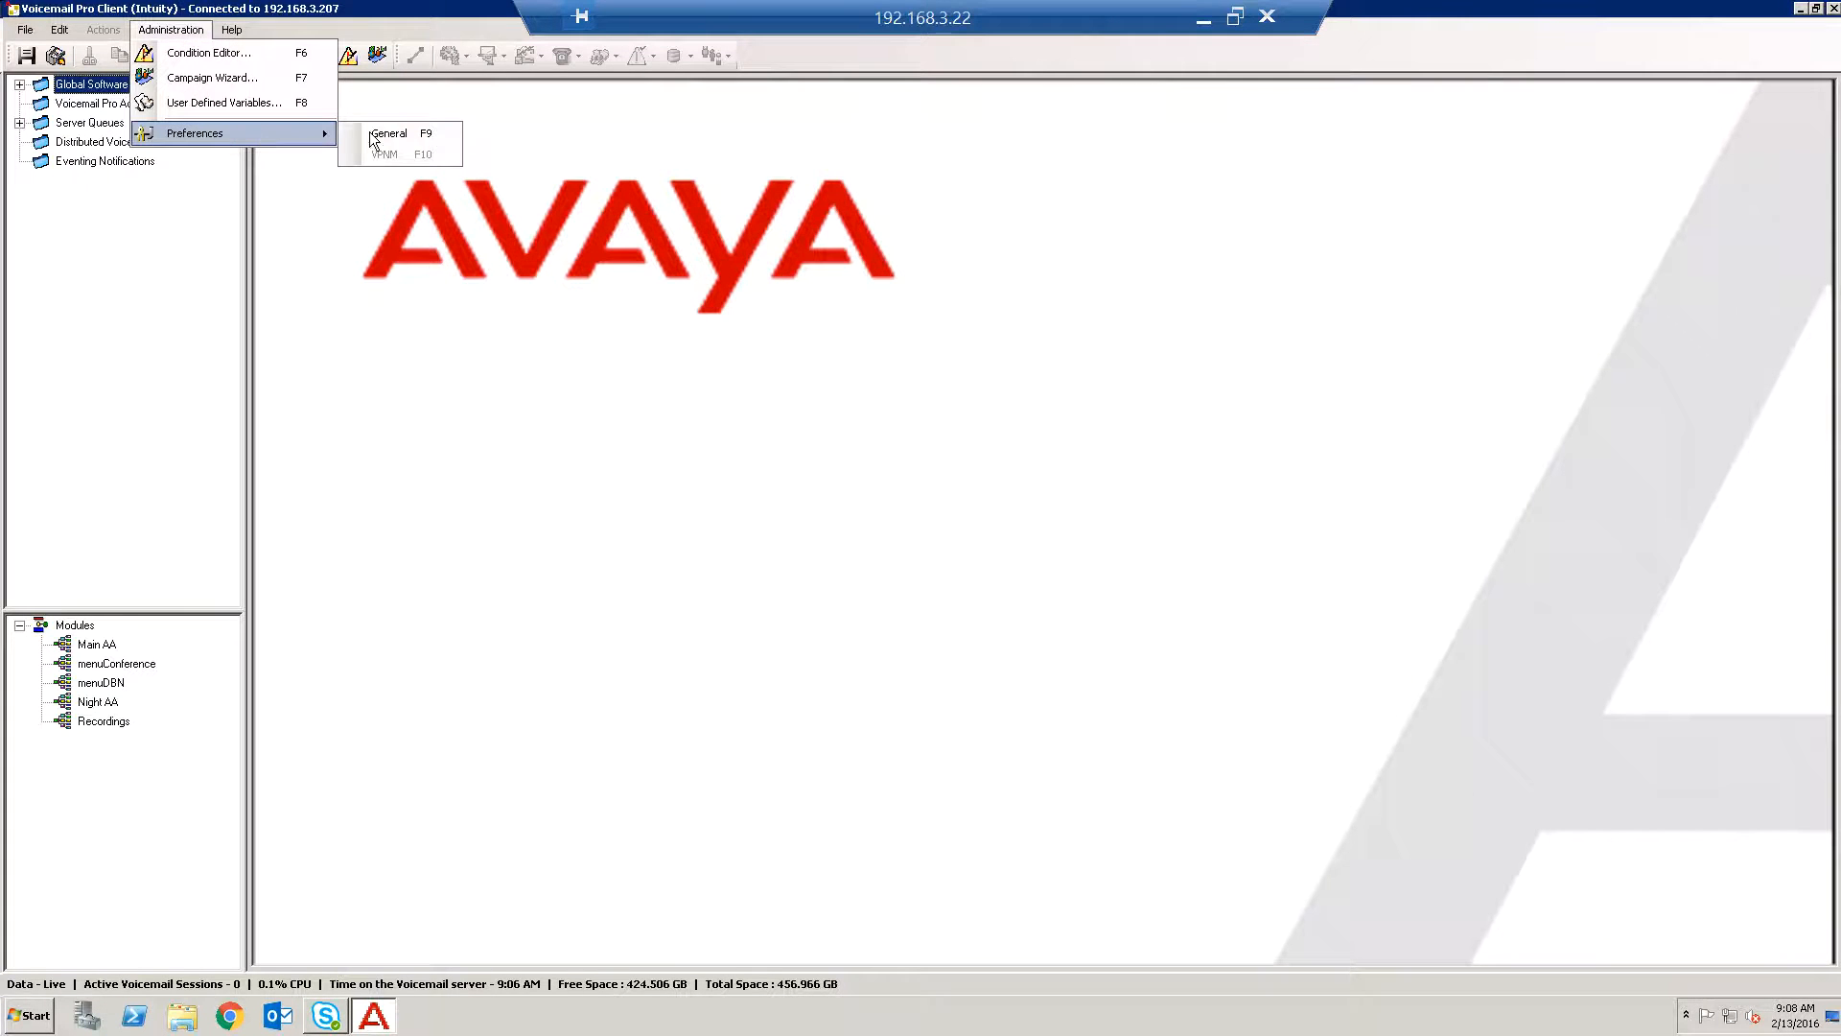
left_click(403, 134)
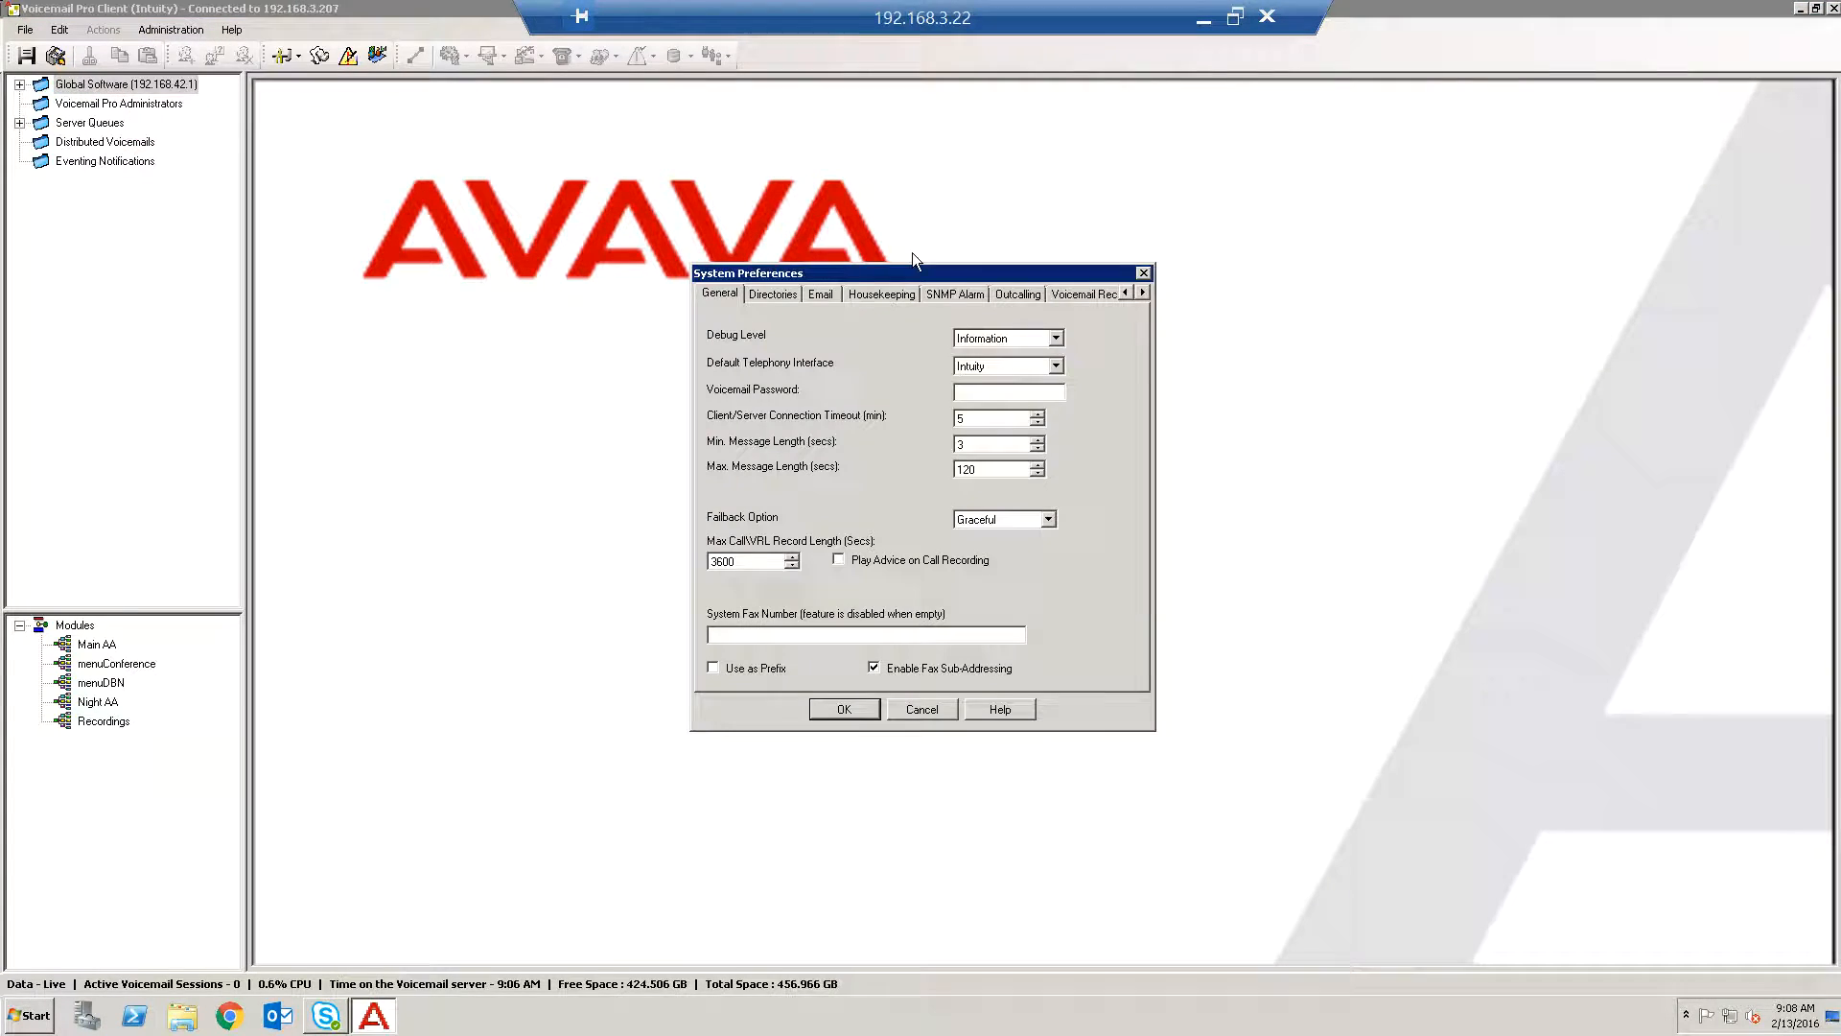
left_click(1144, 291)
left_click(1143, 292)
left_click(1144, 291)
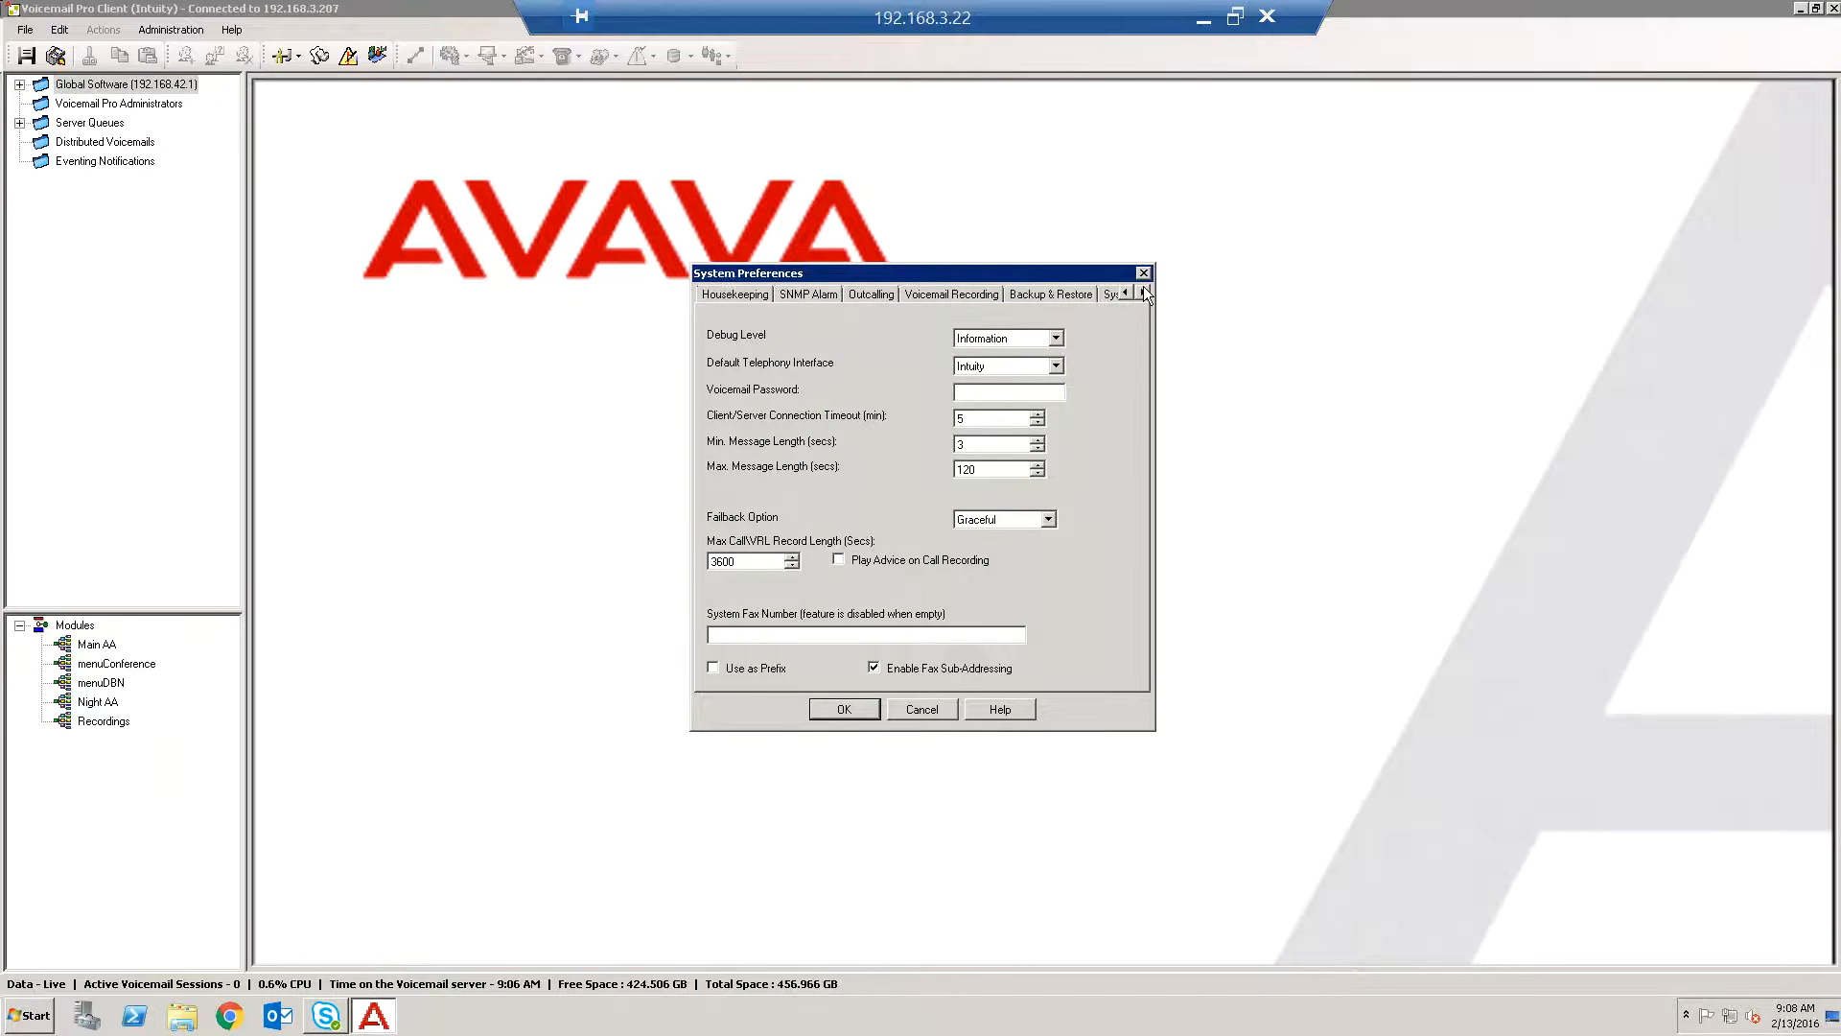
left_click(1035, 293)
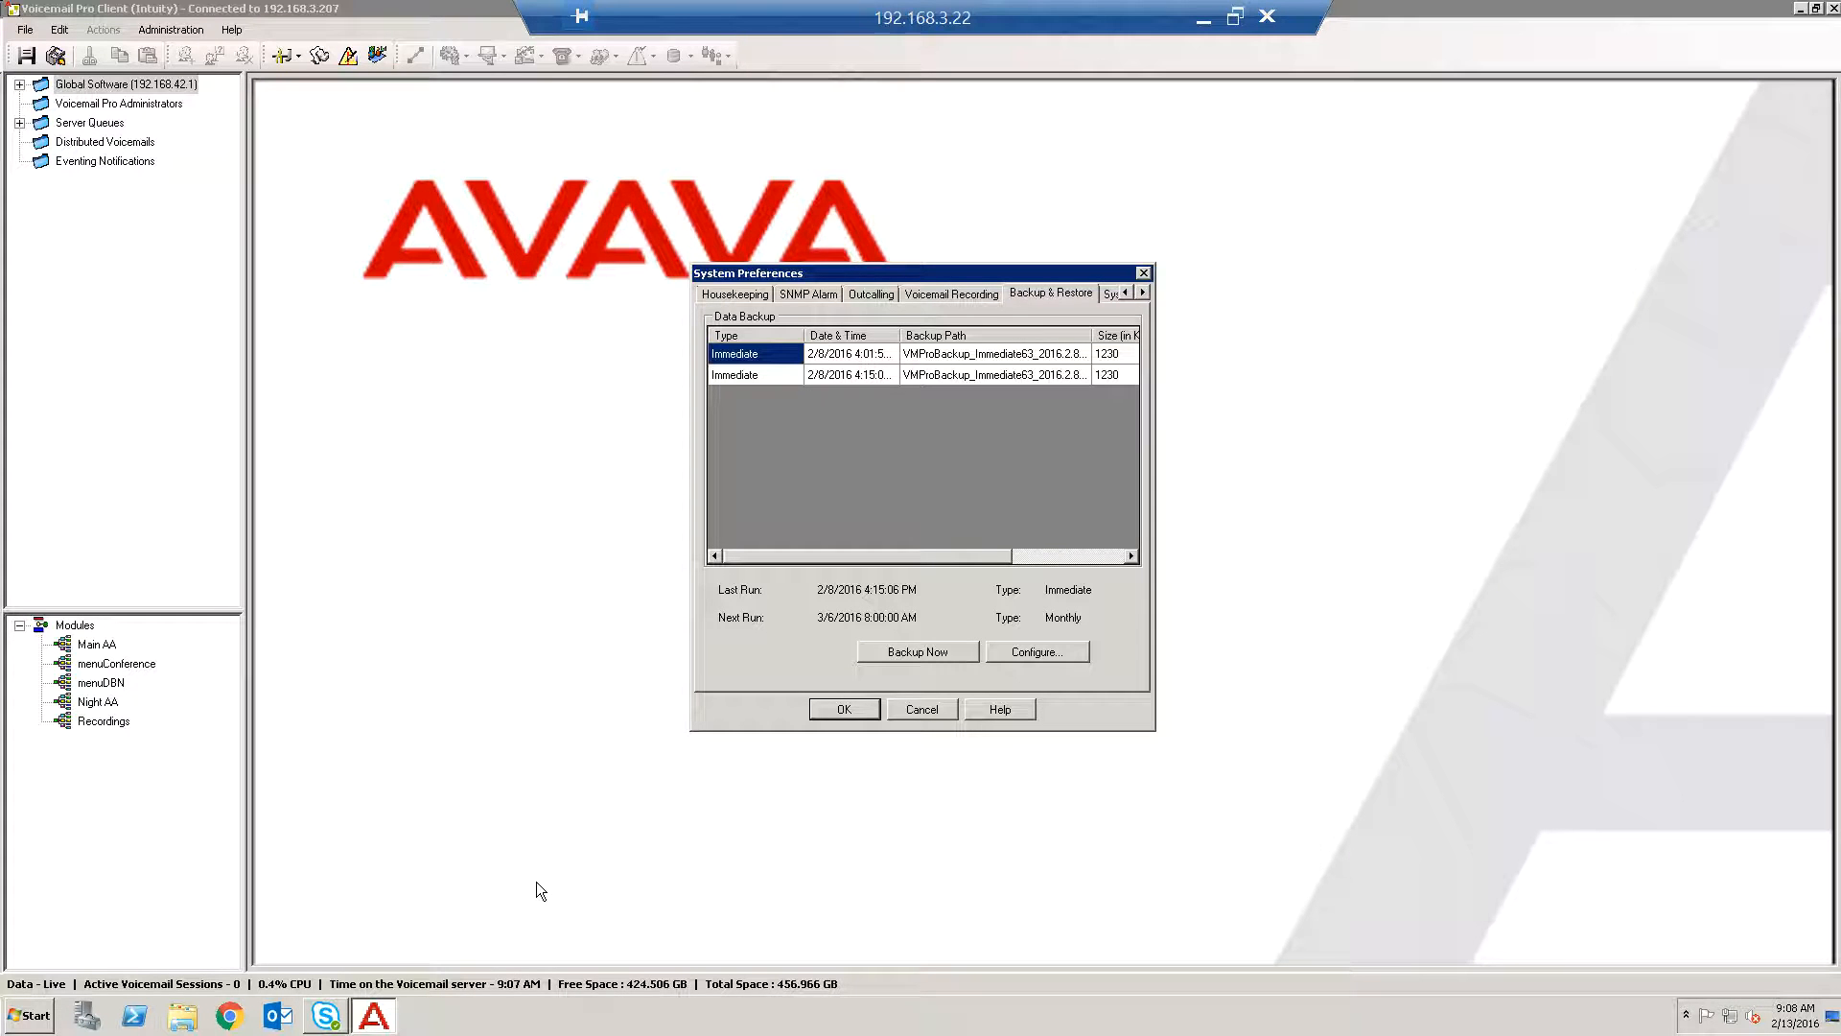
Examine the scheduled backup configuration and remote backup options, then close both dialogs without changes.
left_click(1003, 656)
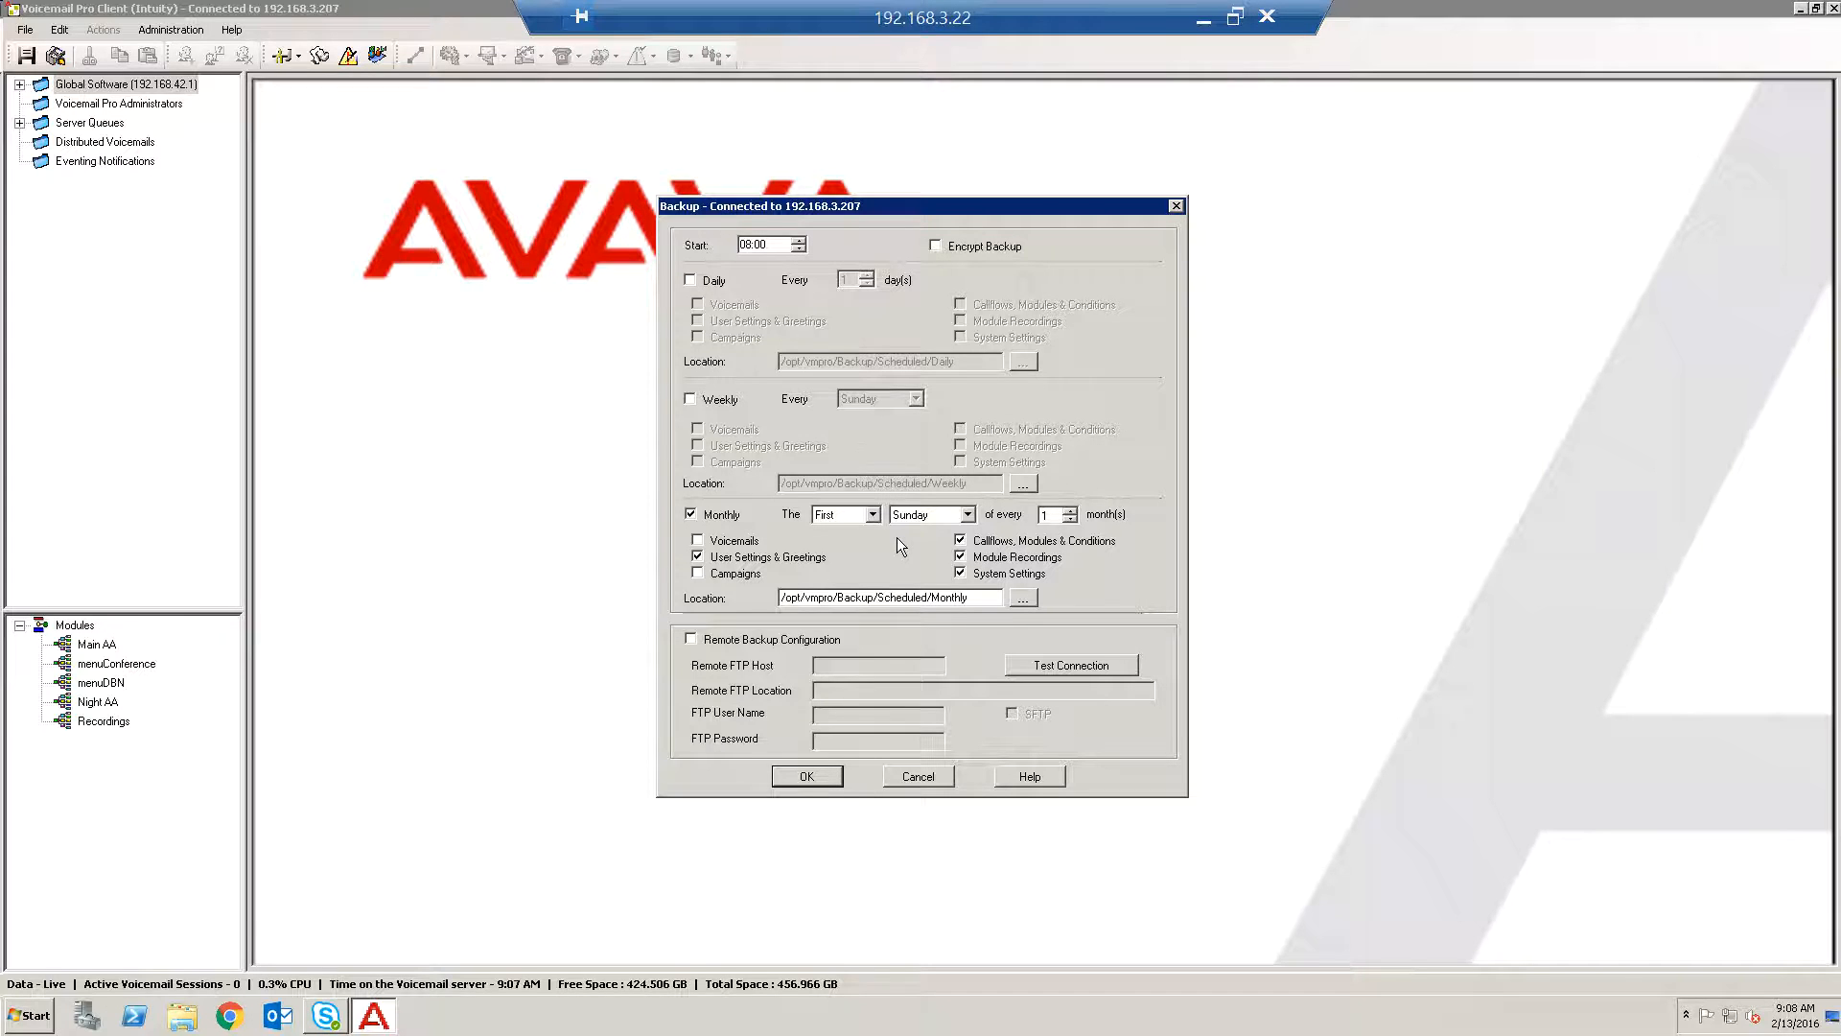
left_click(689, 638)
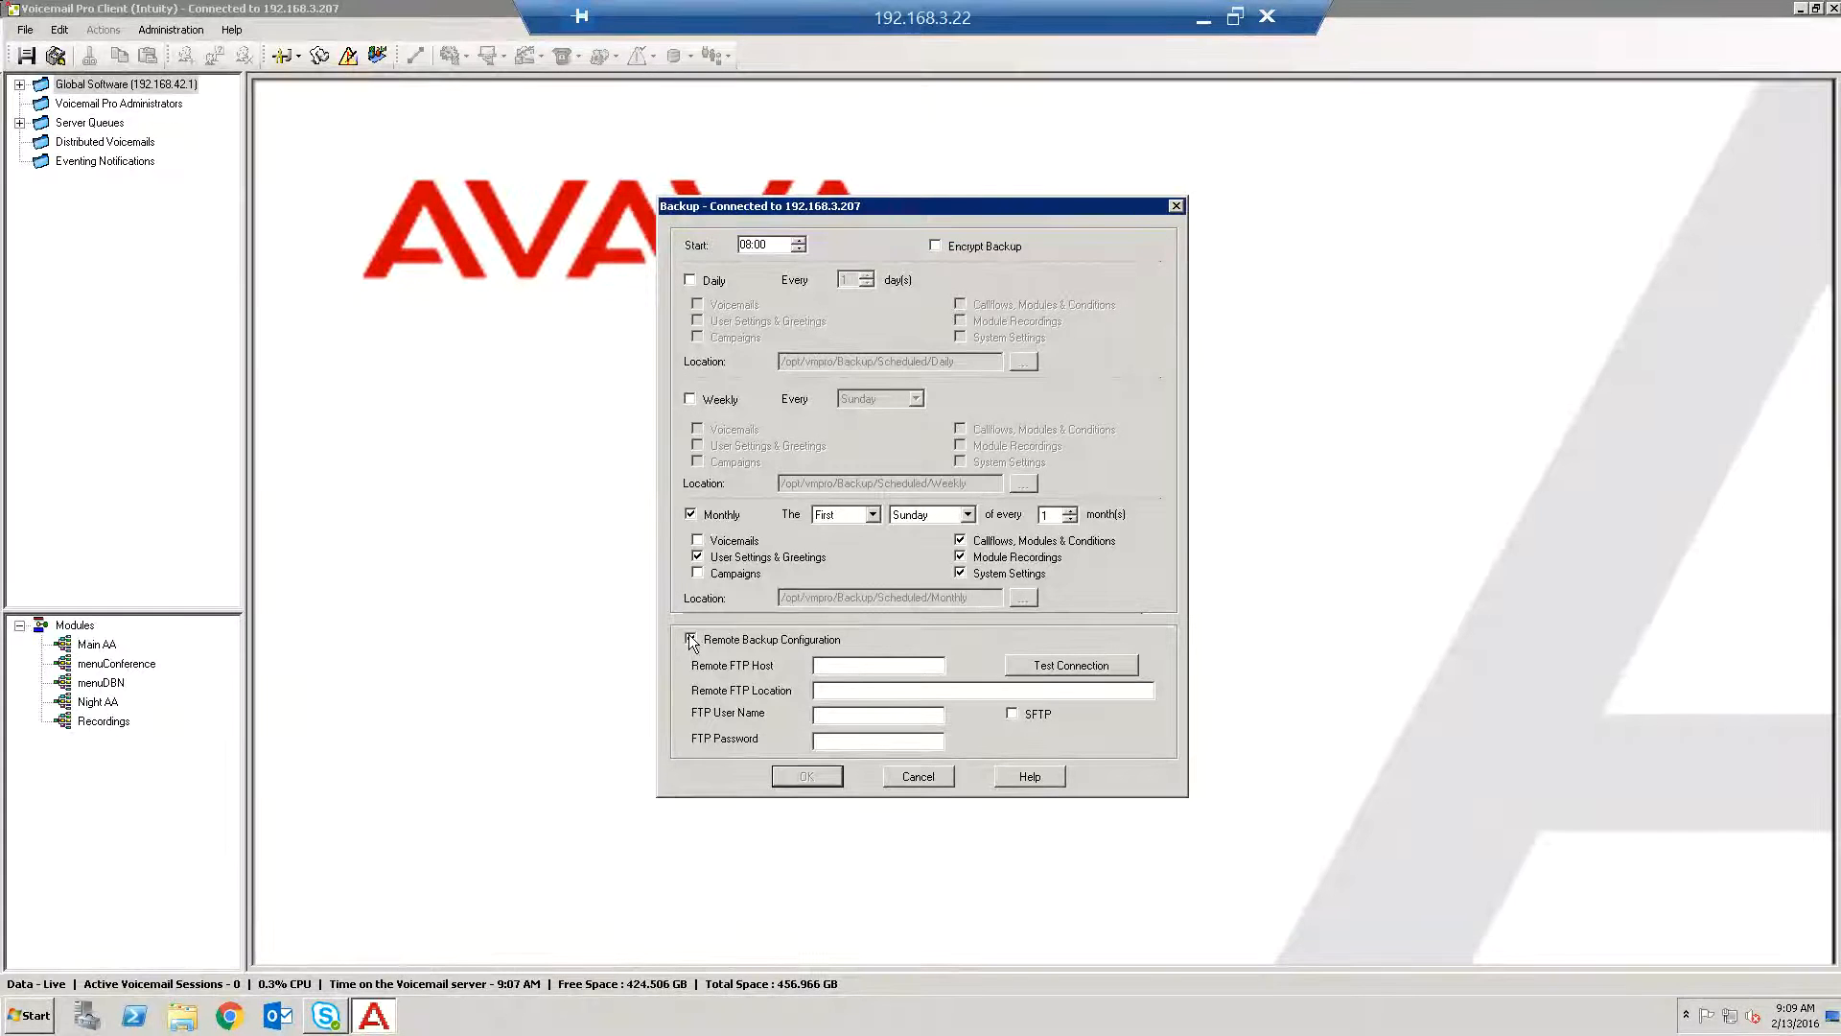
left_click(691, 640)
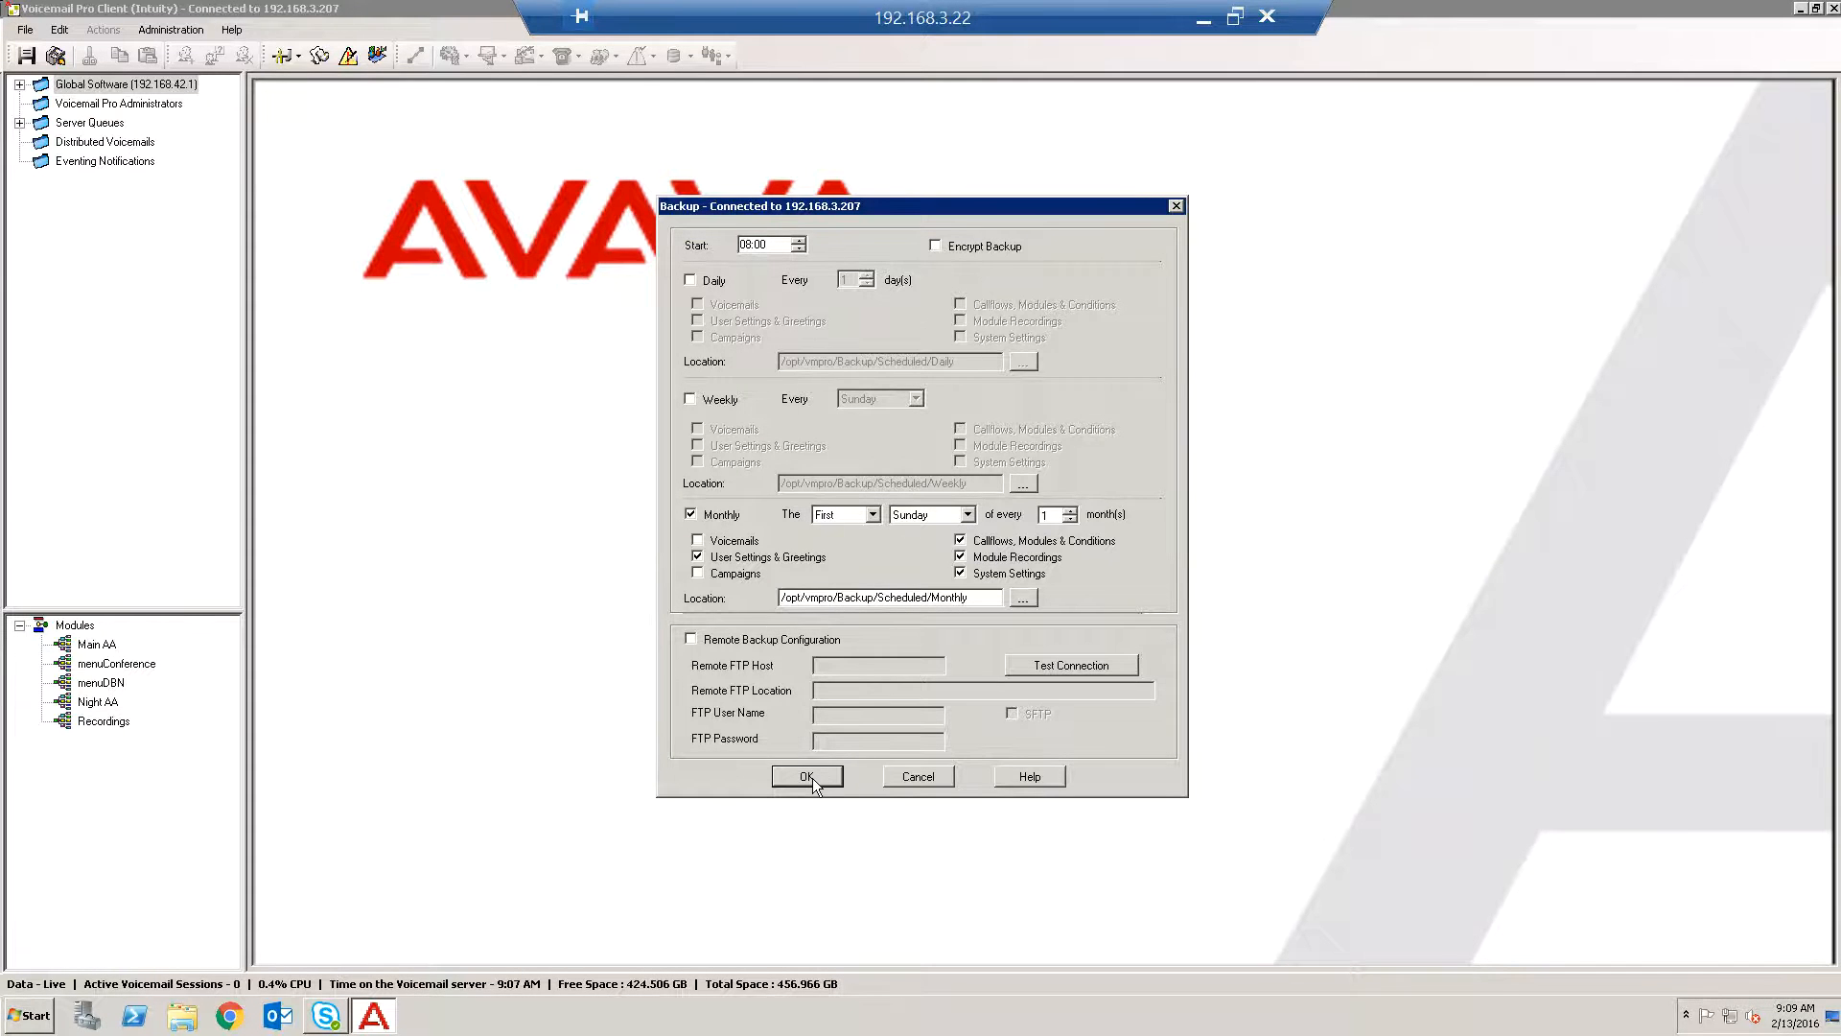
left_click(906, 778)
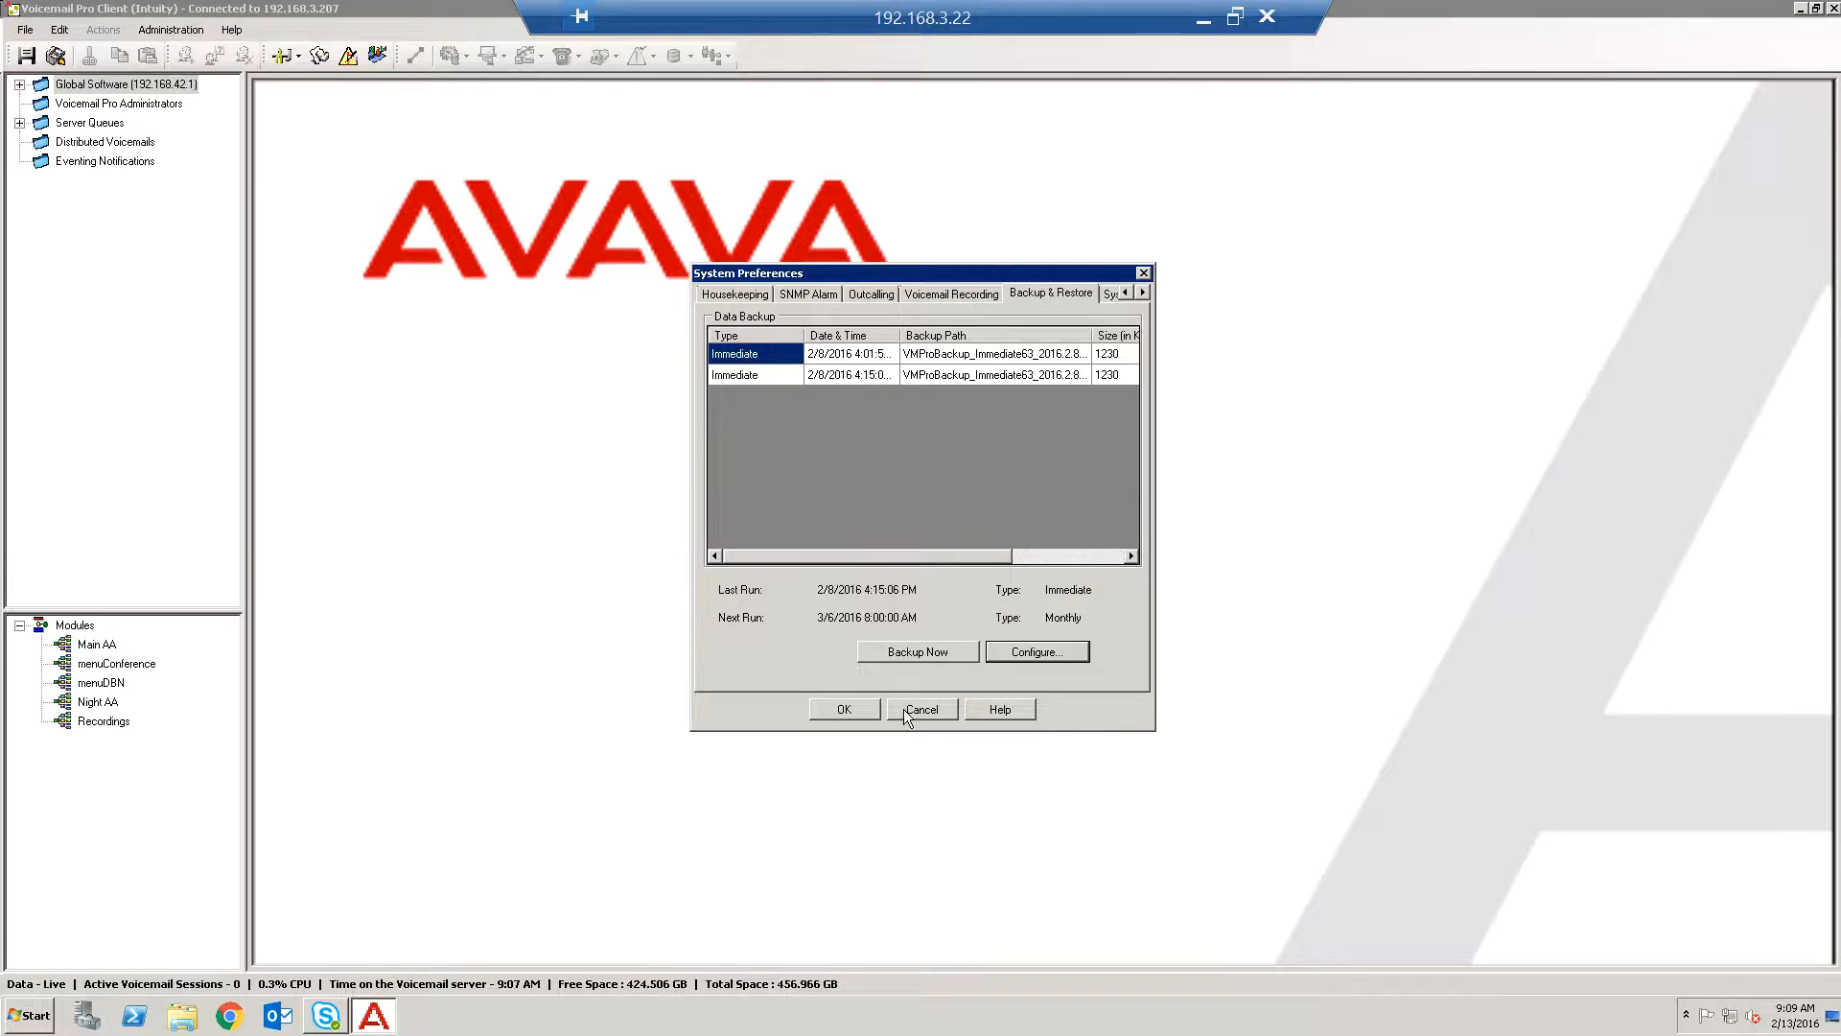
left_click(916, 712)
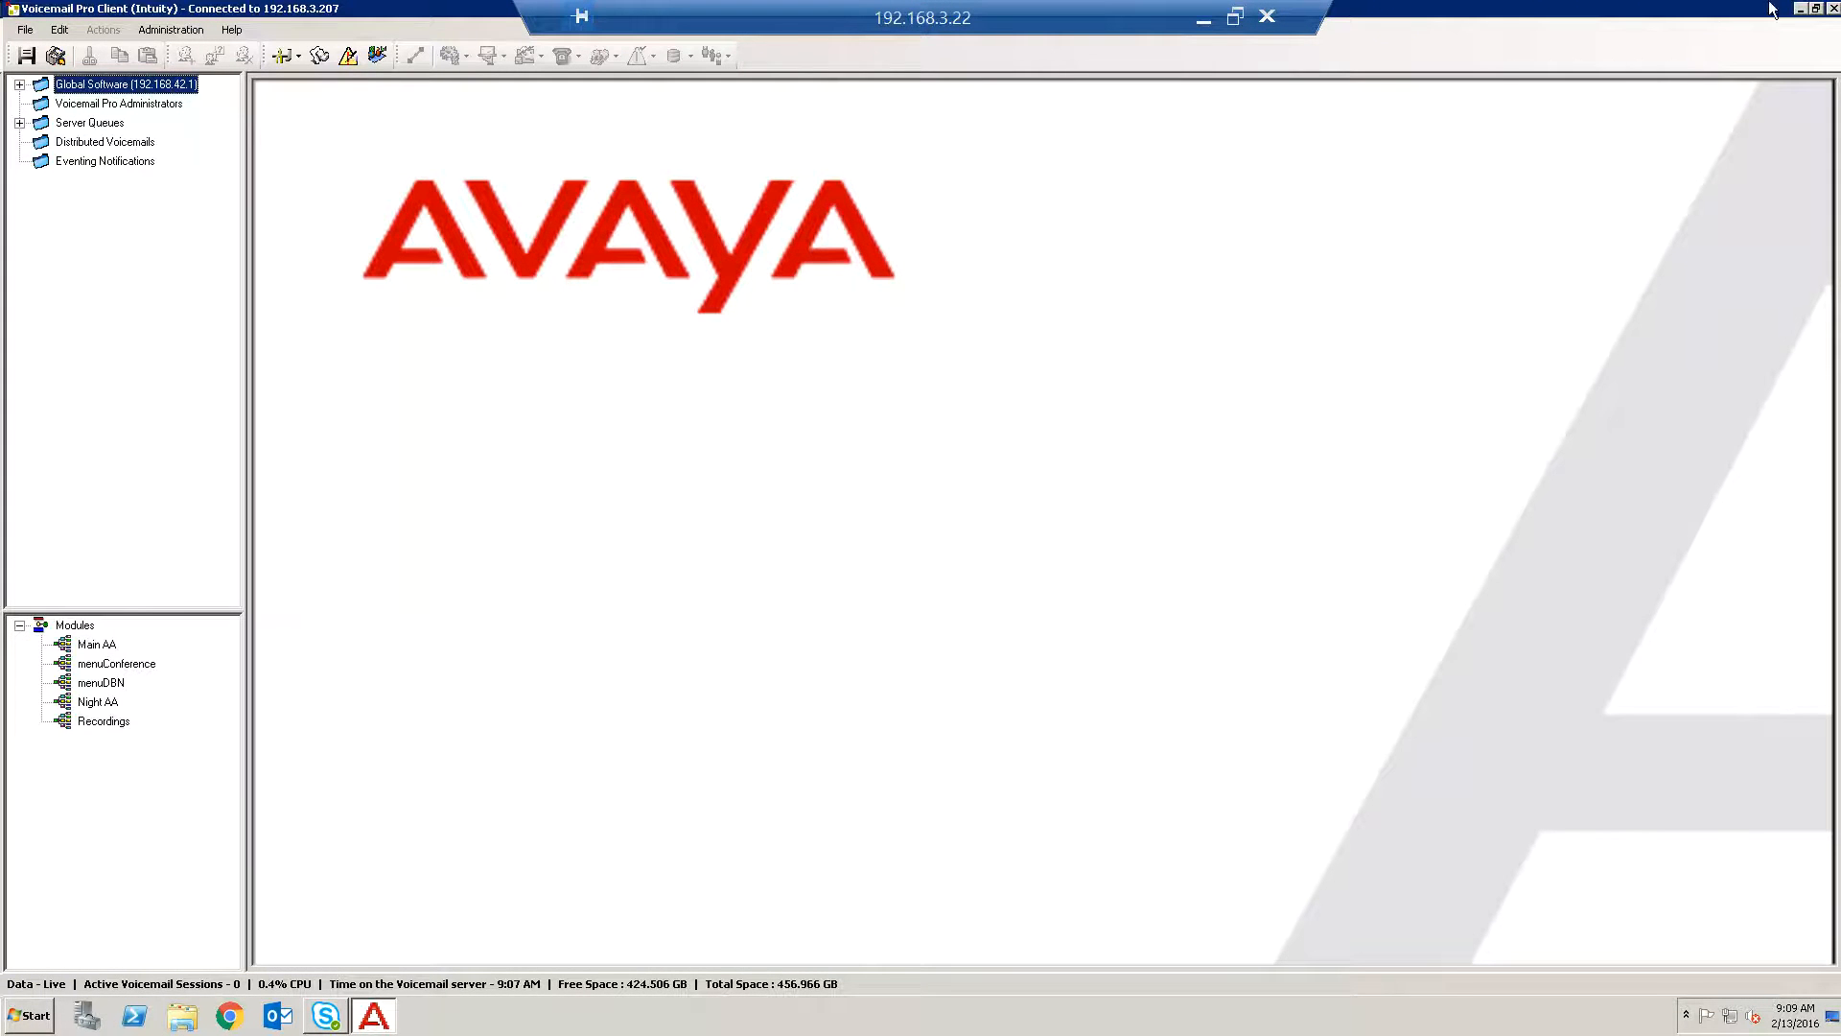
Switch to Chrome and open the Application Server Web Control login page from the bookmarks.
left_click(229, 1016)
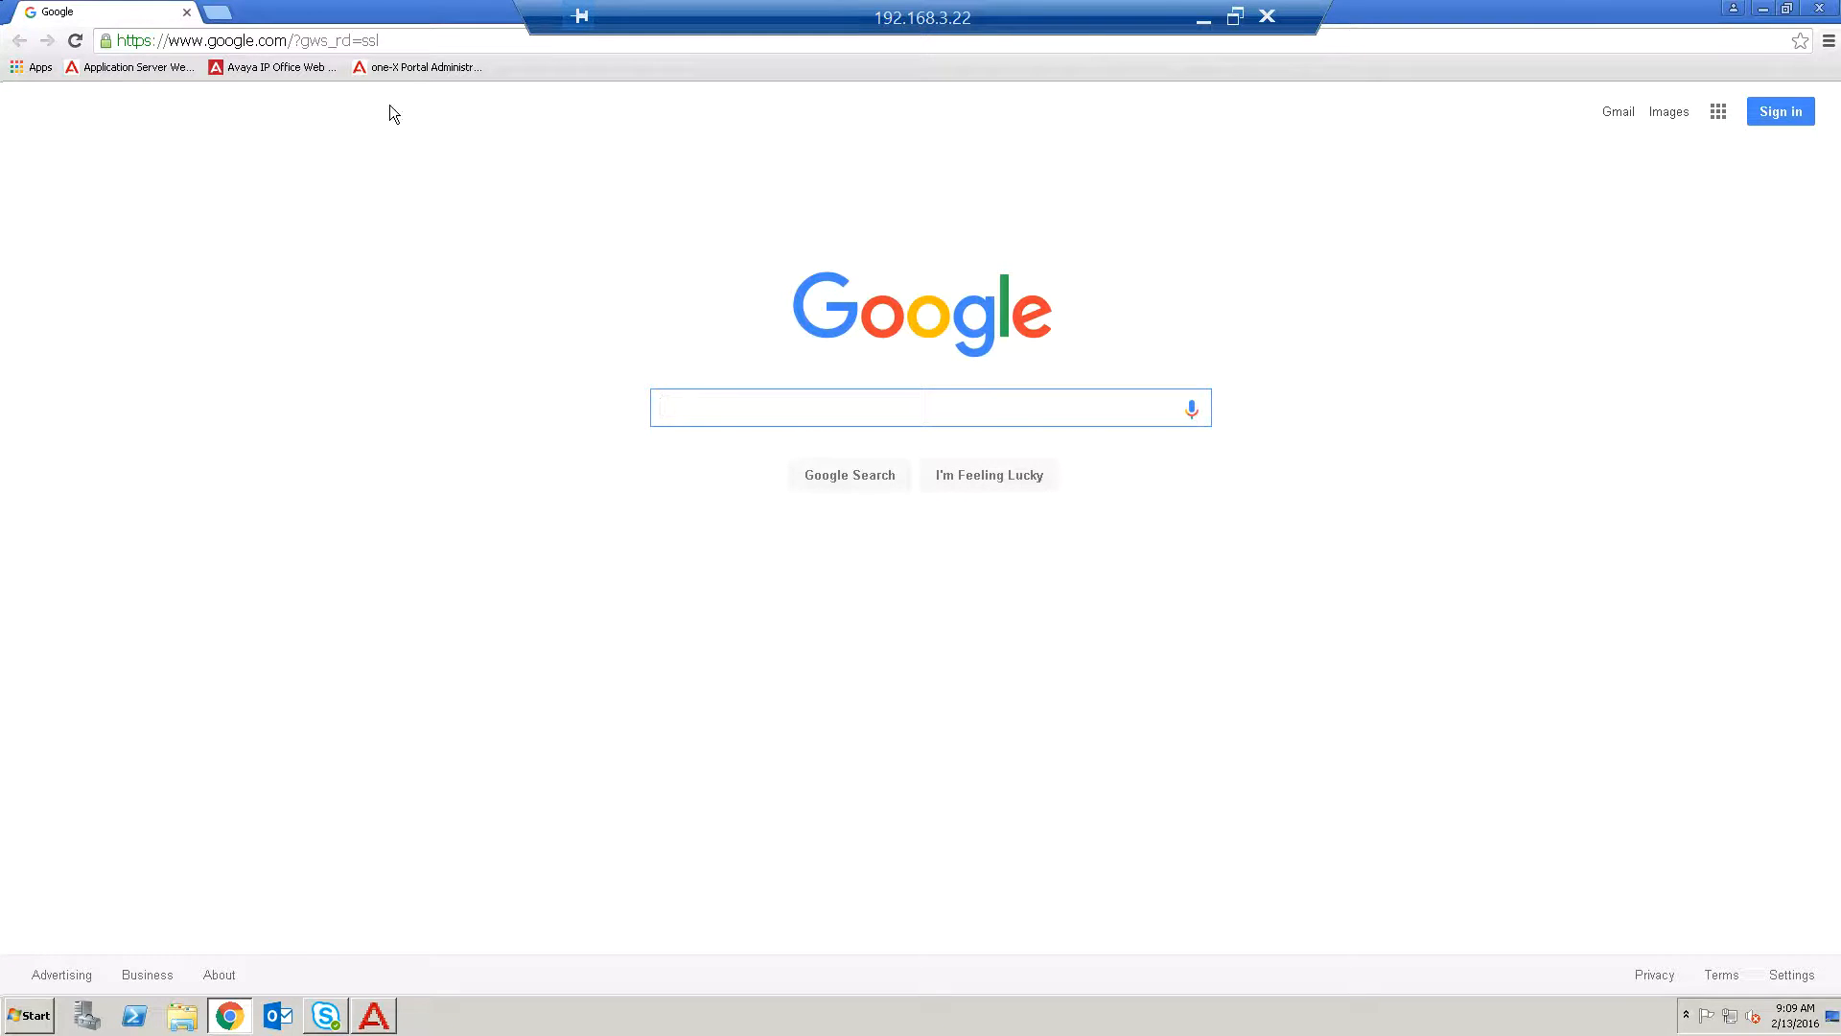
left_click(405, 69)
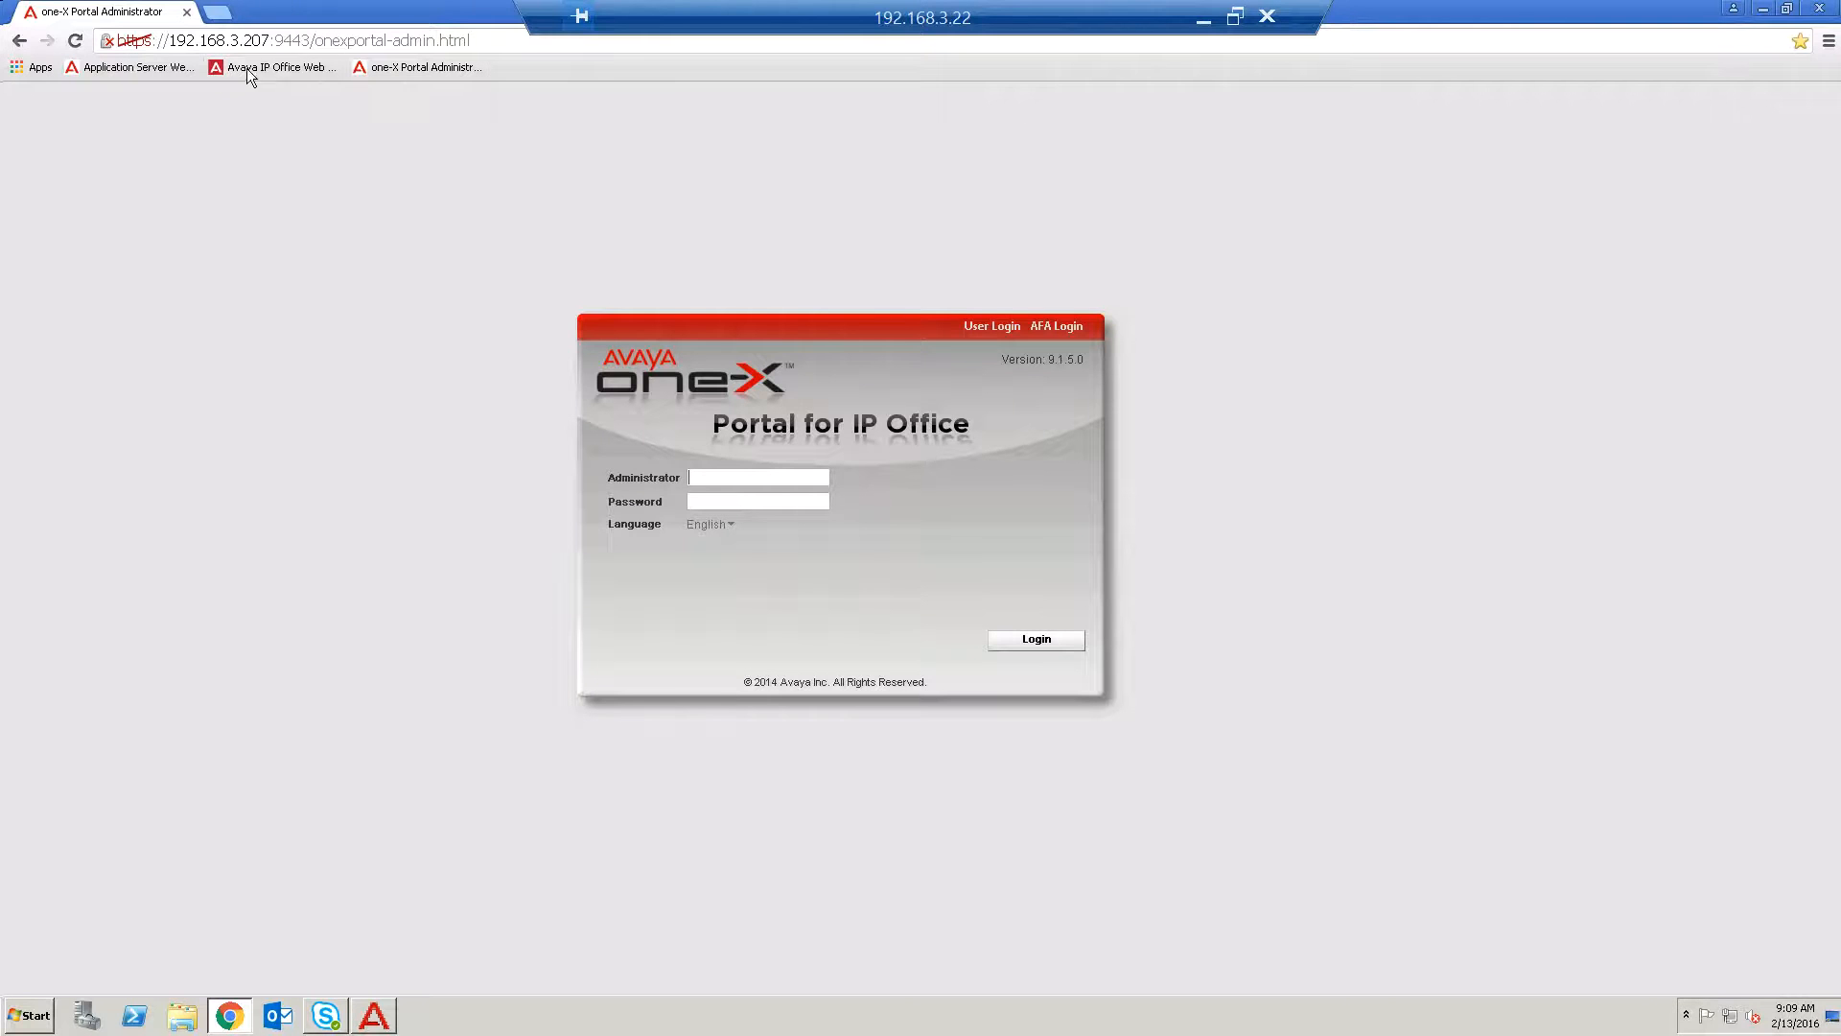
left_click(125, 63)
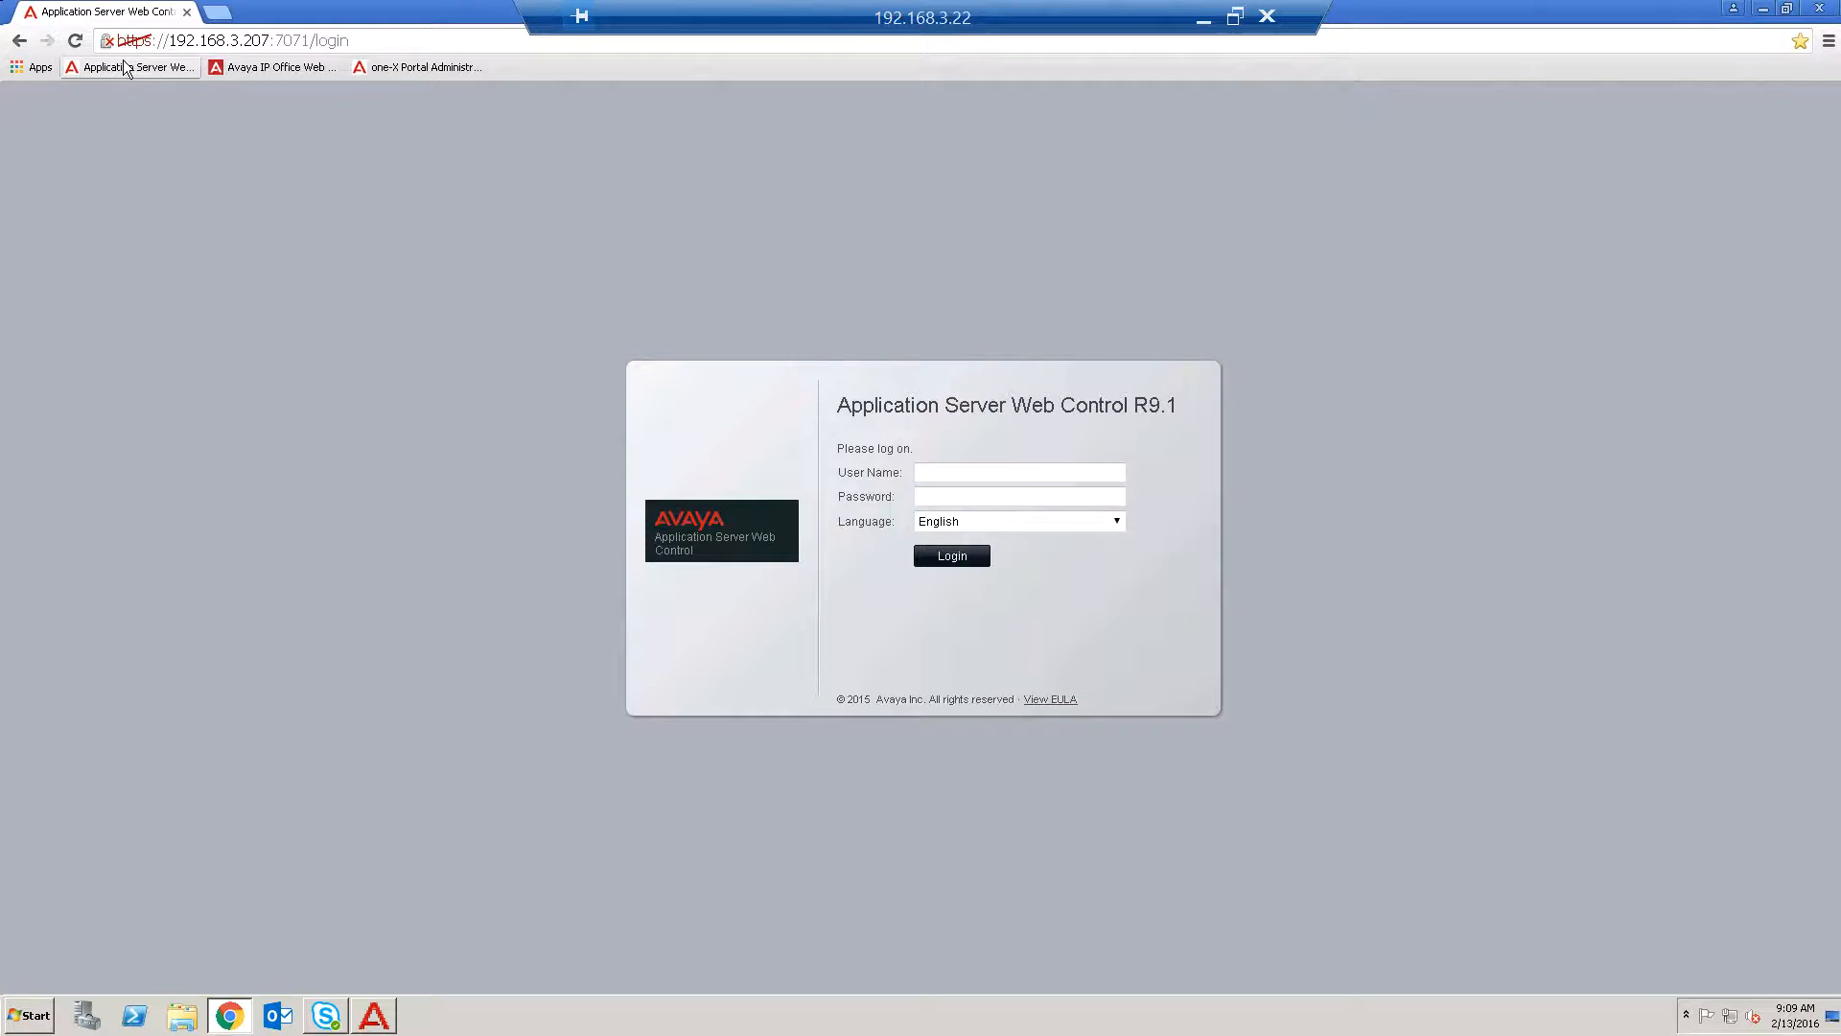
Log in to Application Server Web Control as Administrator with the account password.
left_click(944, 471)
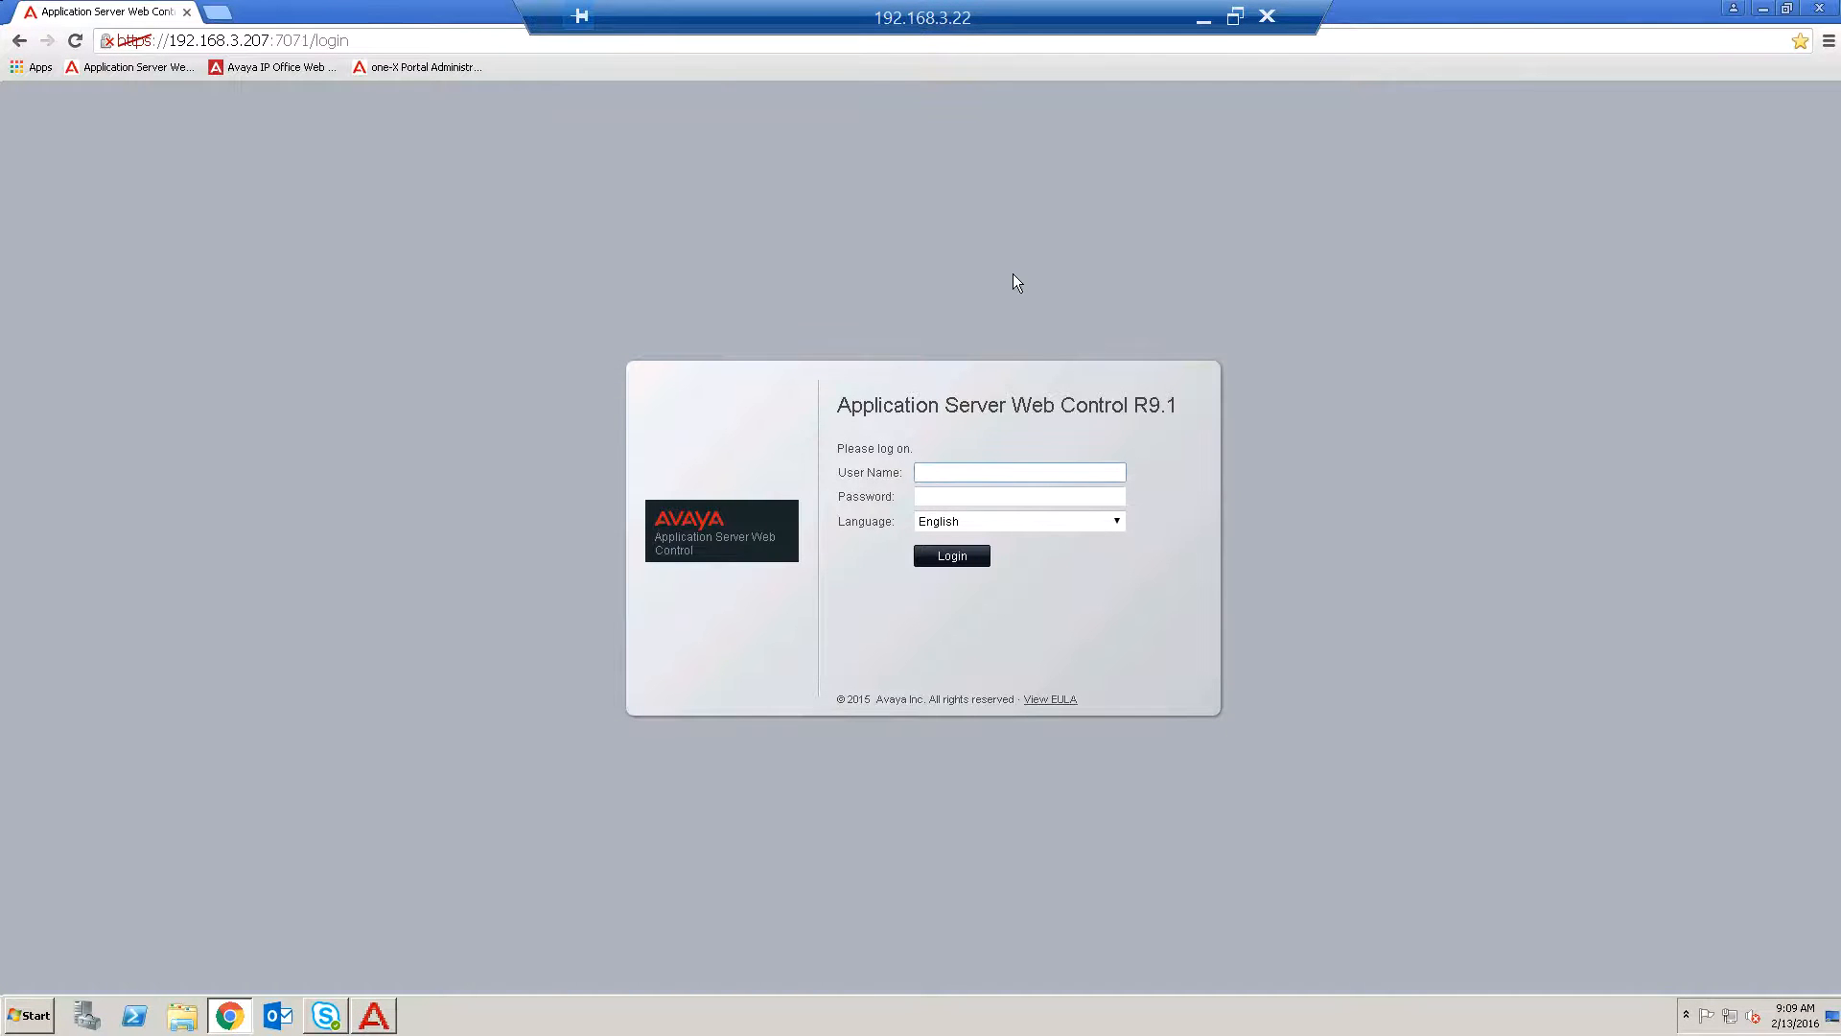
type("Administrator")
key("Tab")
type("********")
key("Return")
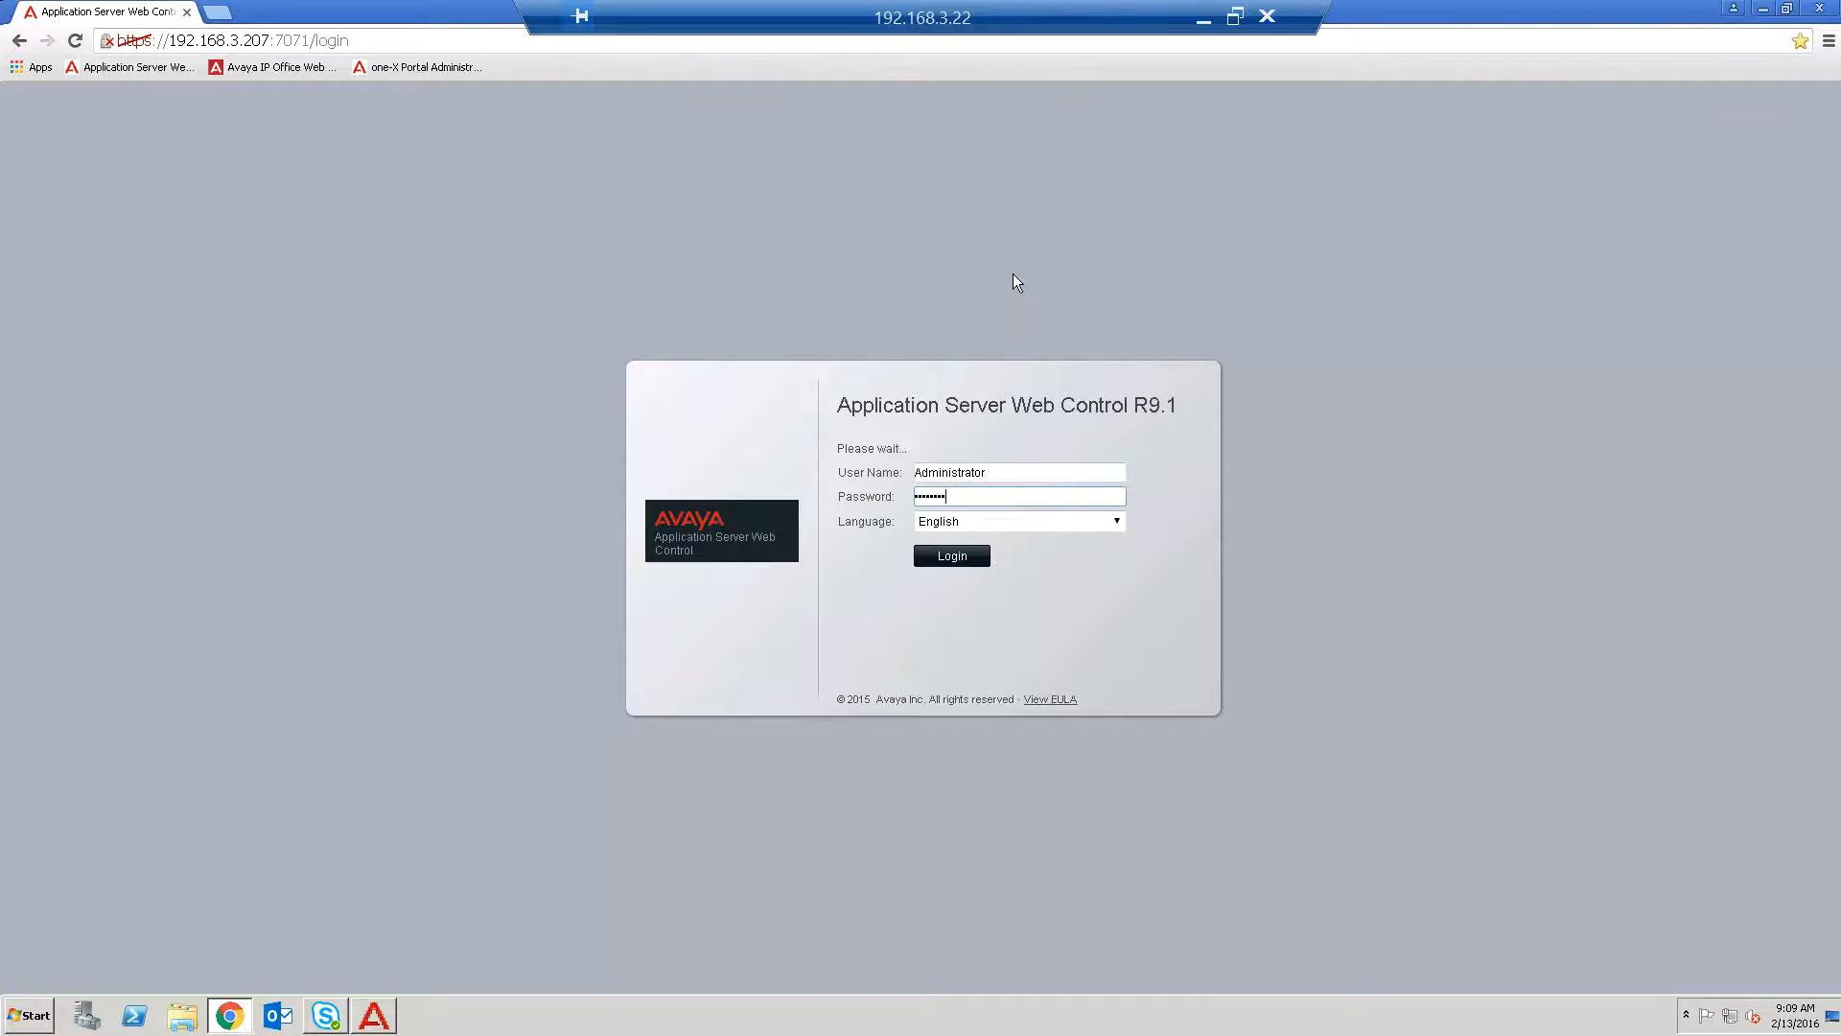
Reopen the Backup & Restore preferences in the Voicemail Pro Client and close them again.
left_click(374, 1016)
left_click(144, 31)
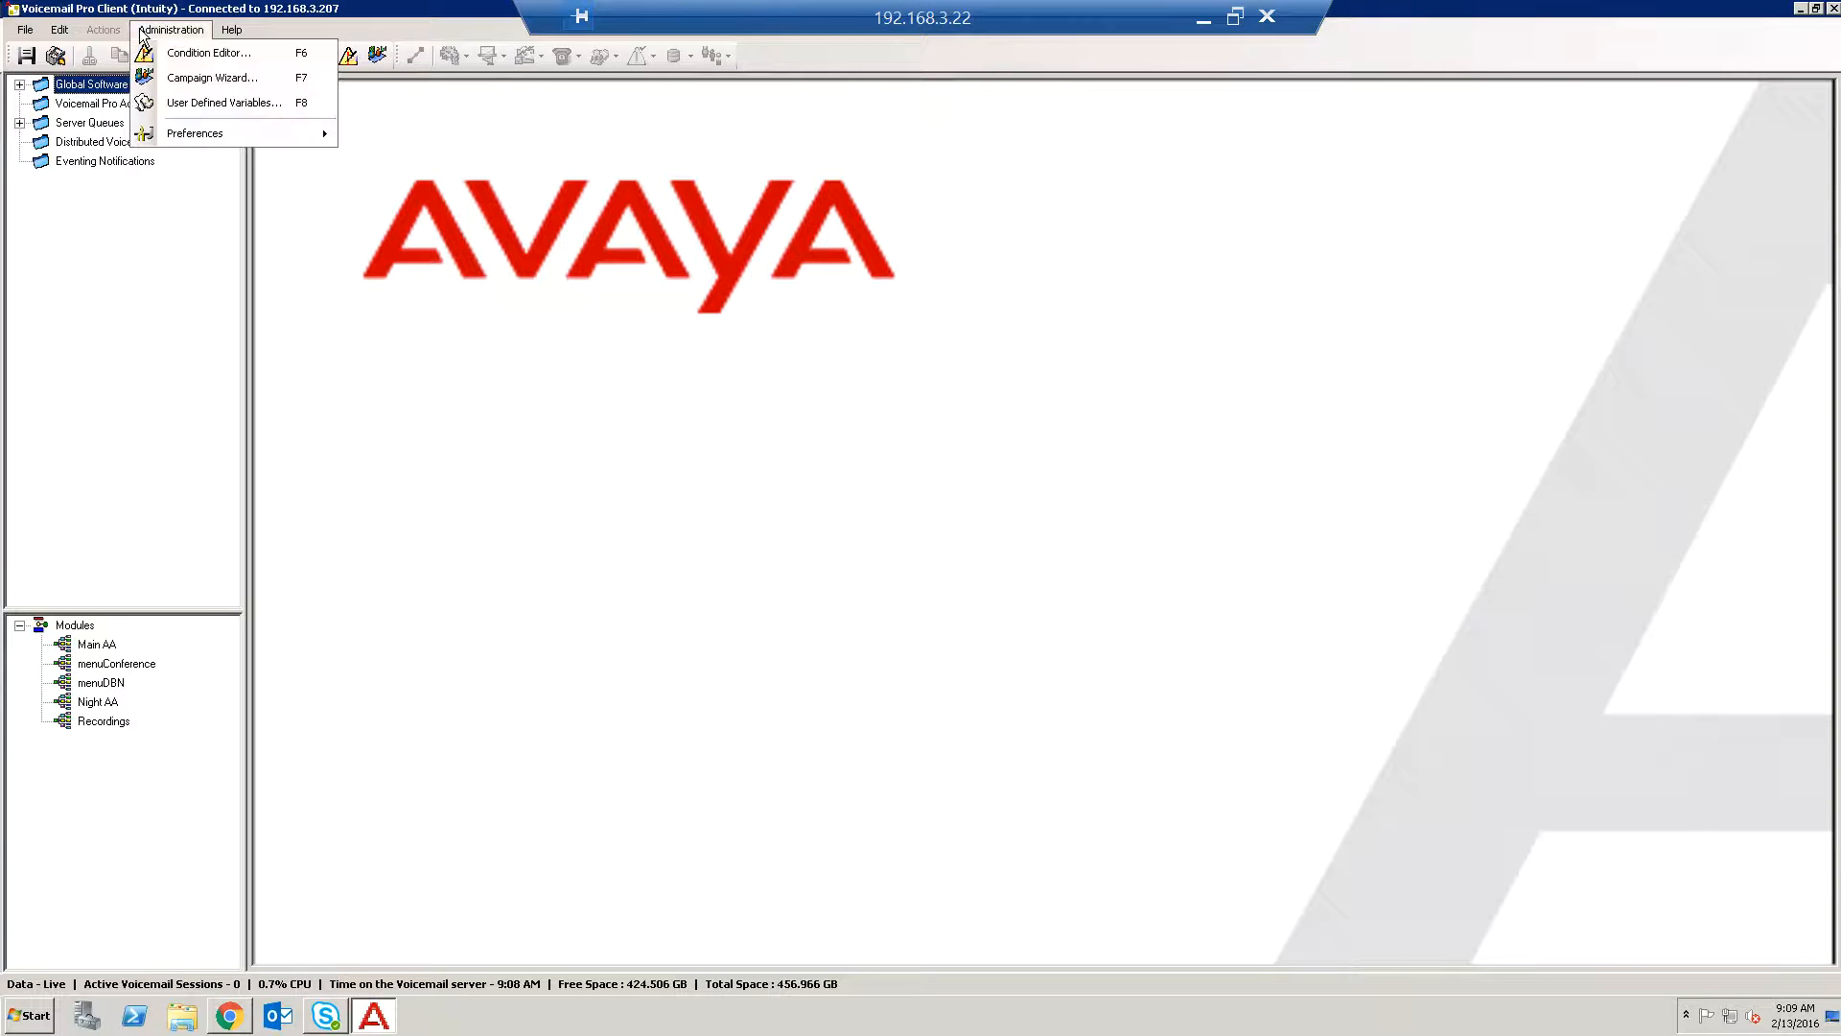
mouse_move(239, 134)
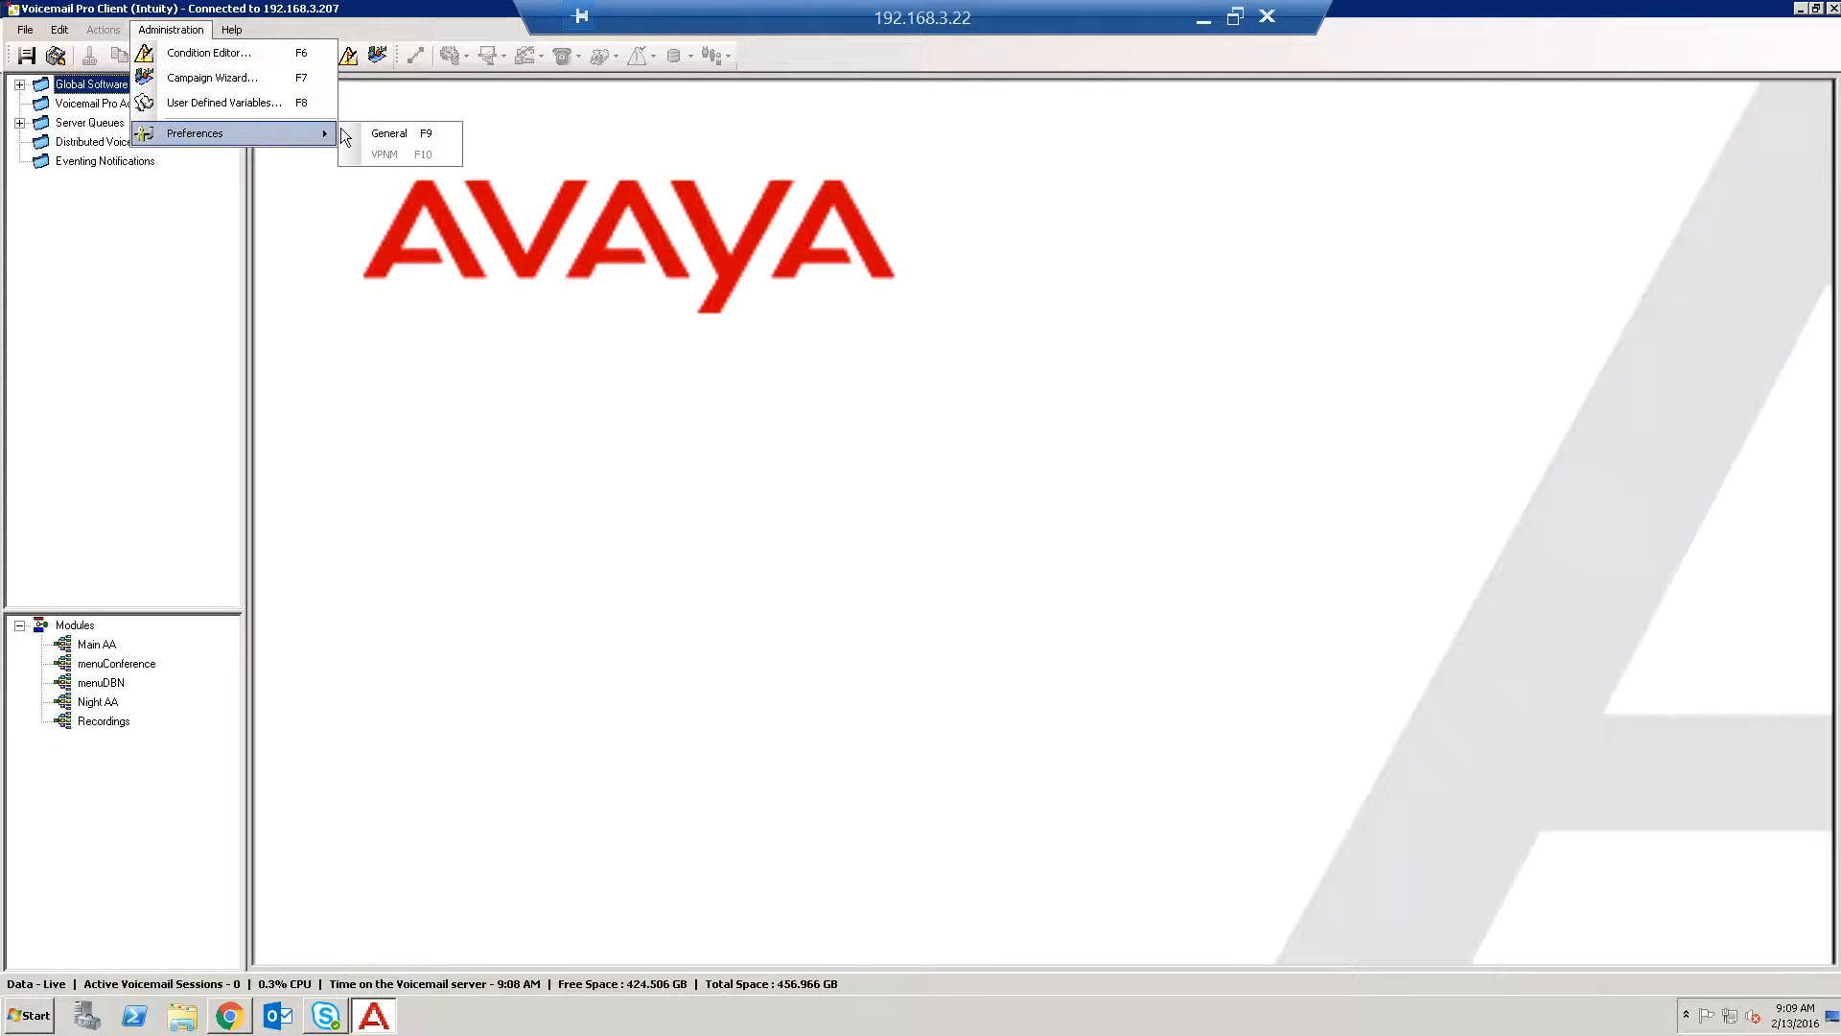
left_click(370, 132)
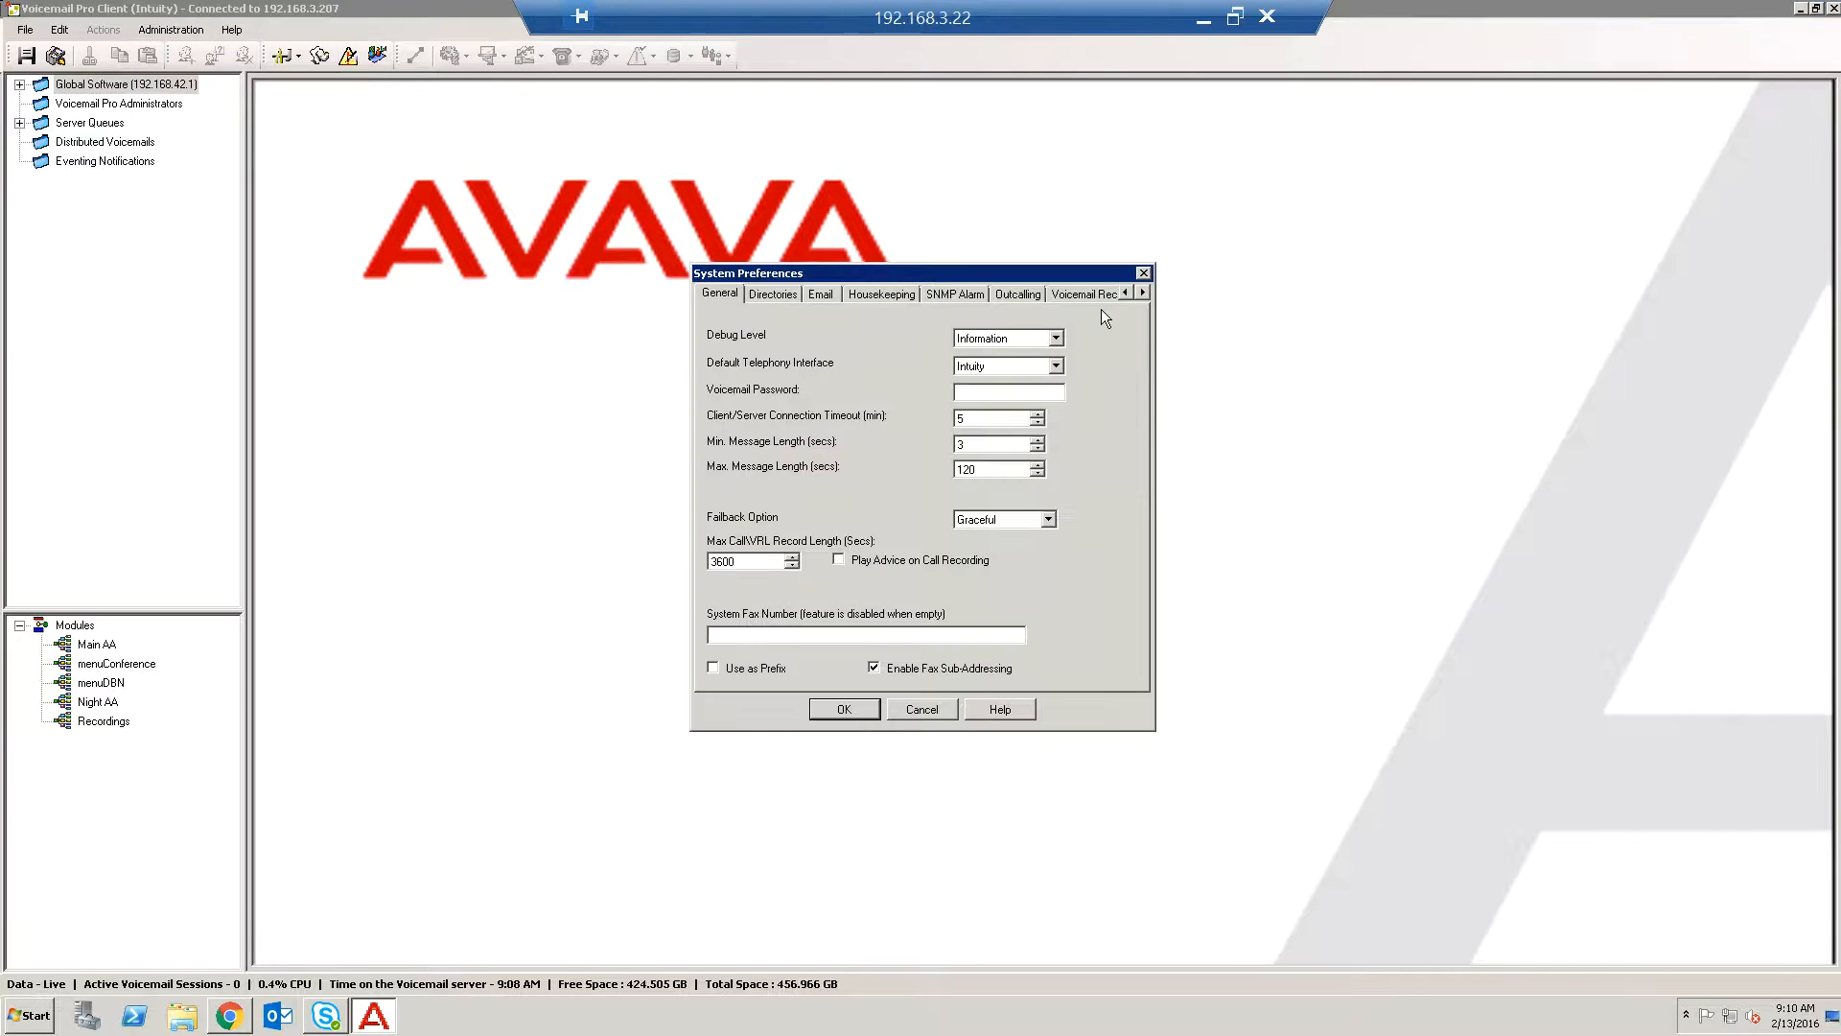
left_click(1142, 291)
left_click(1142, 292)
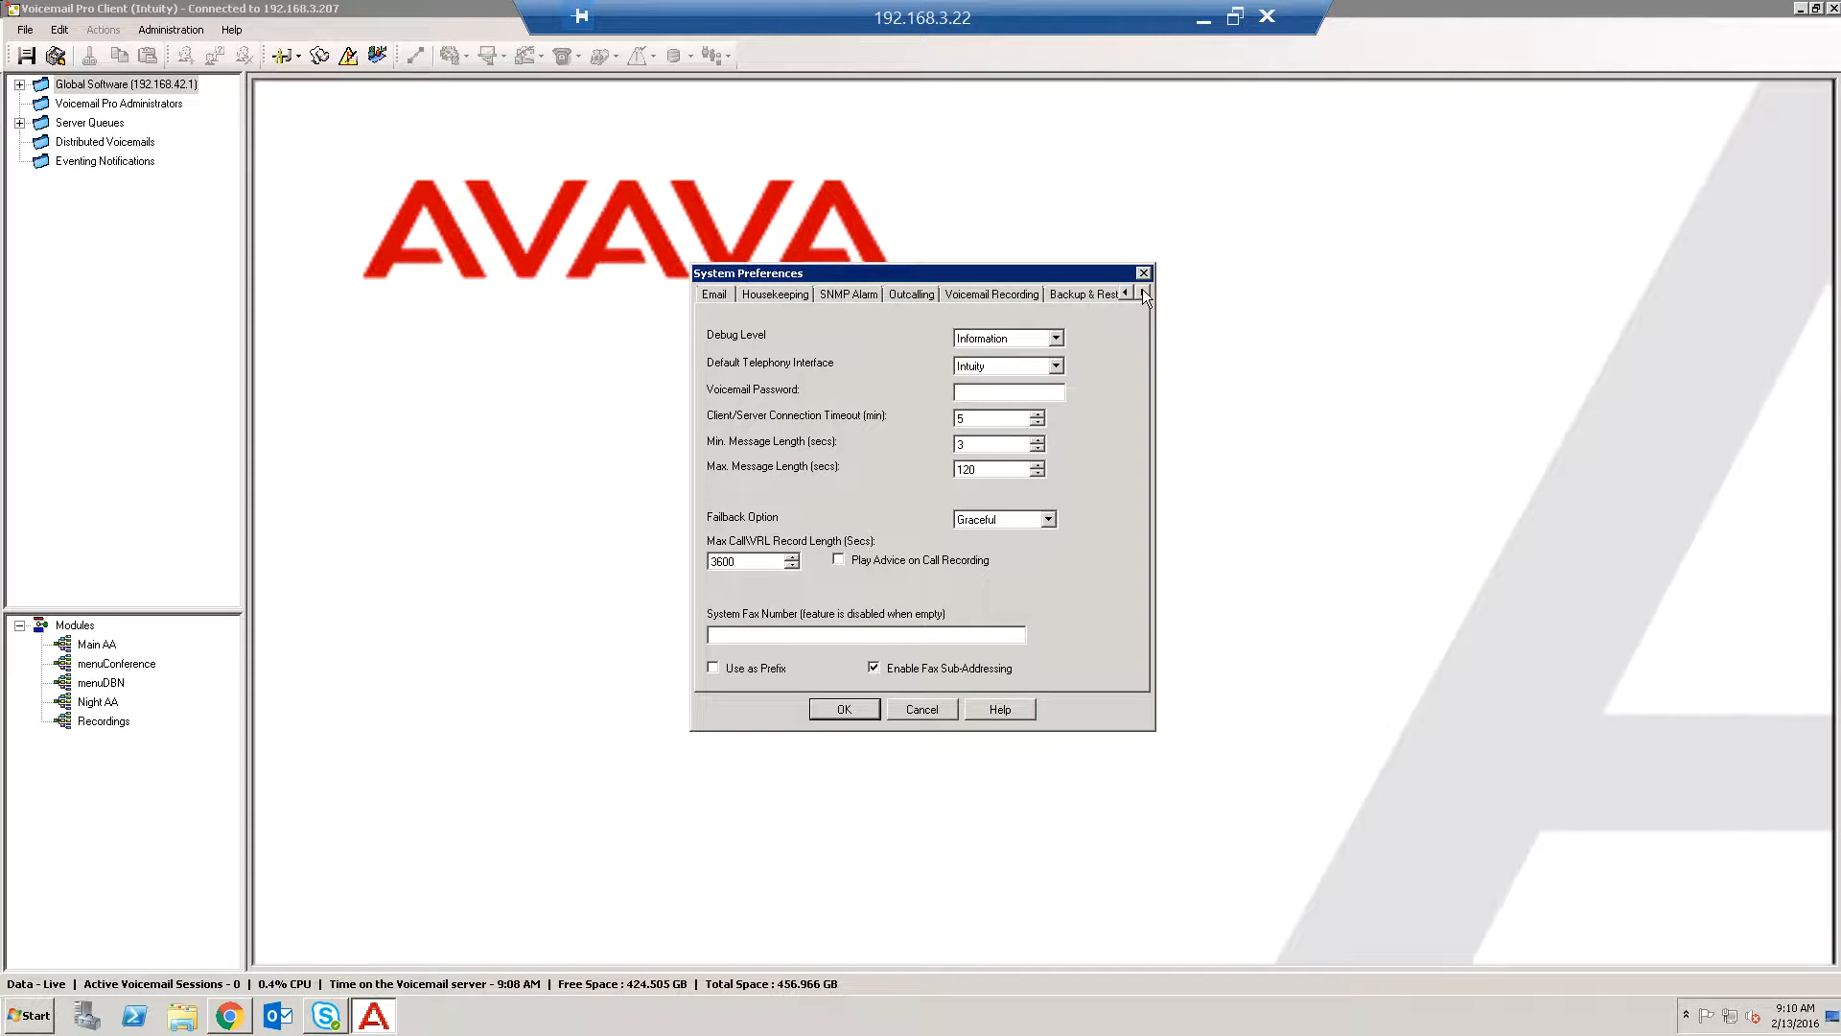
left_click(1078, 293)
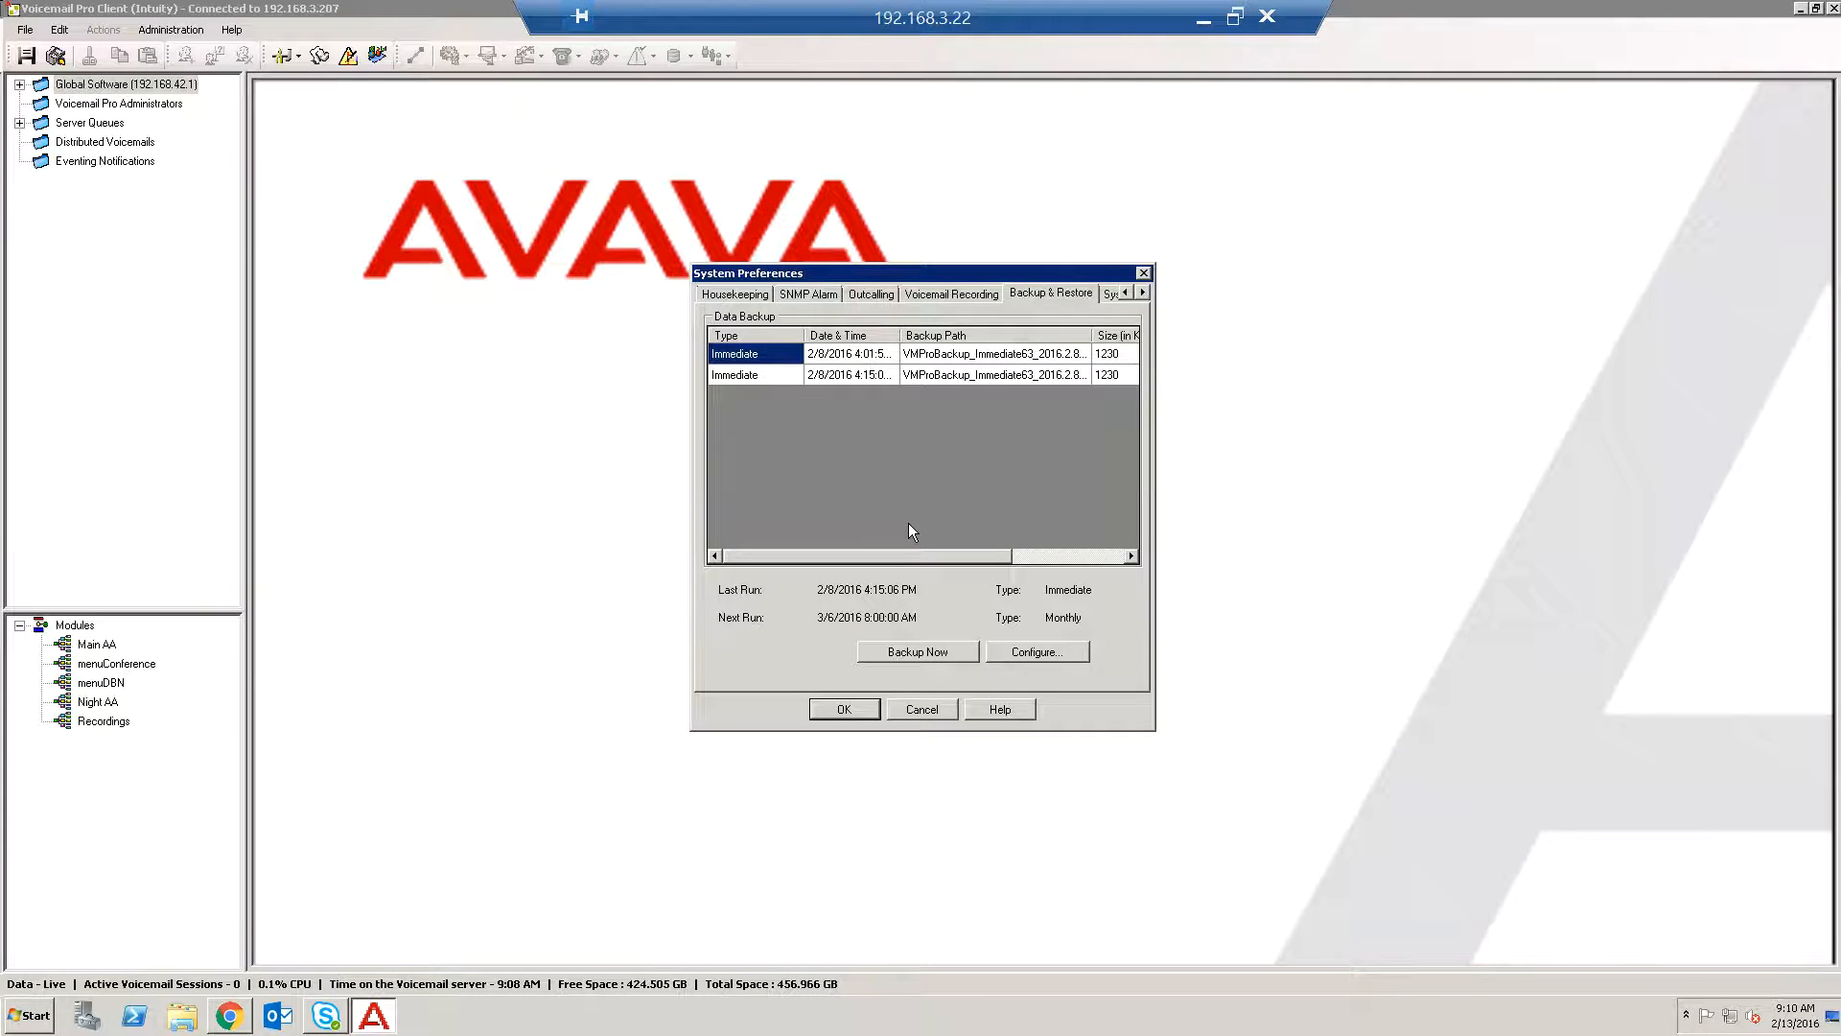
left_click(922, 709)
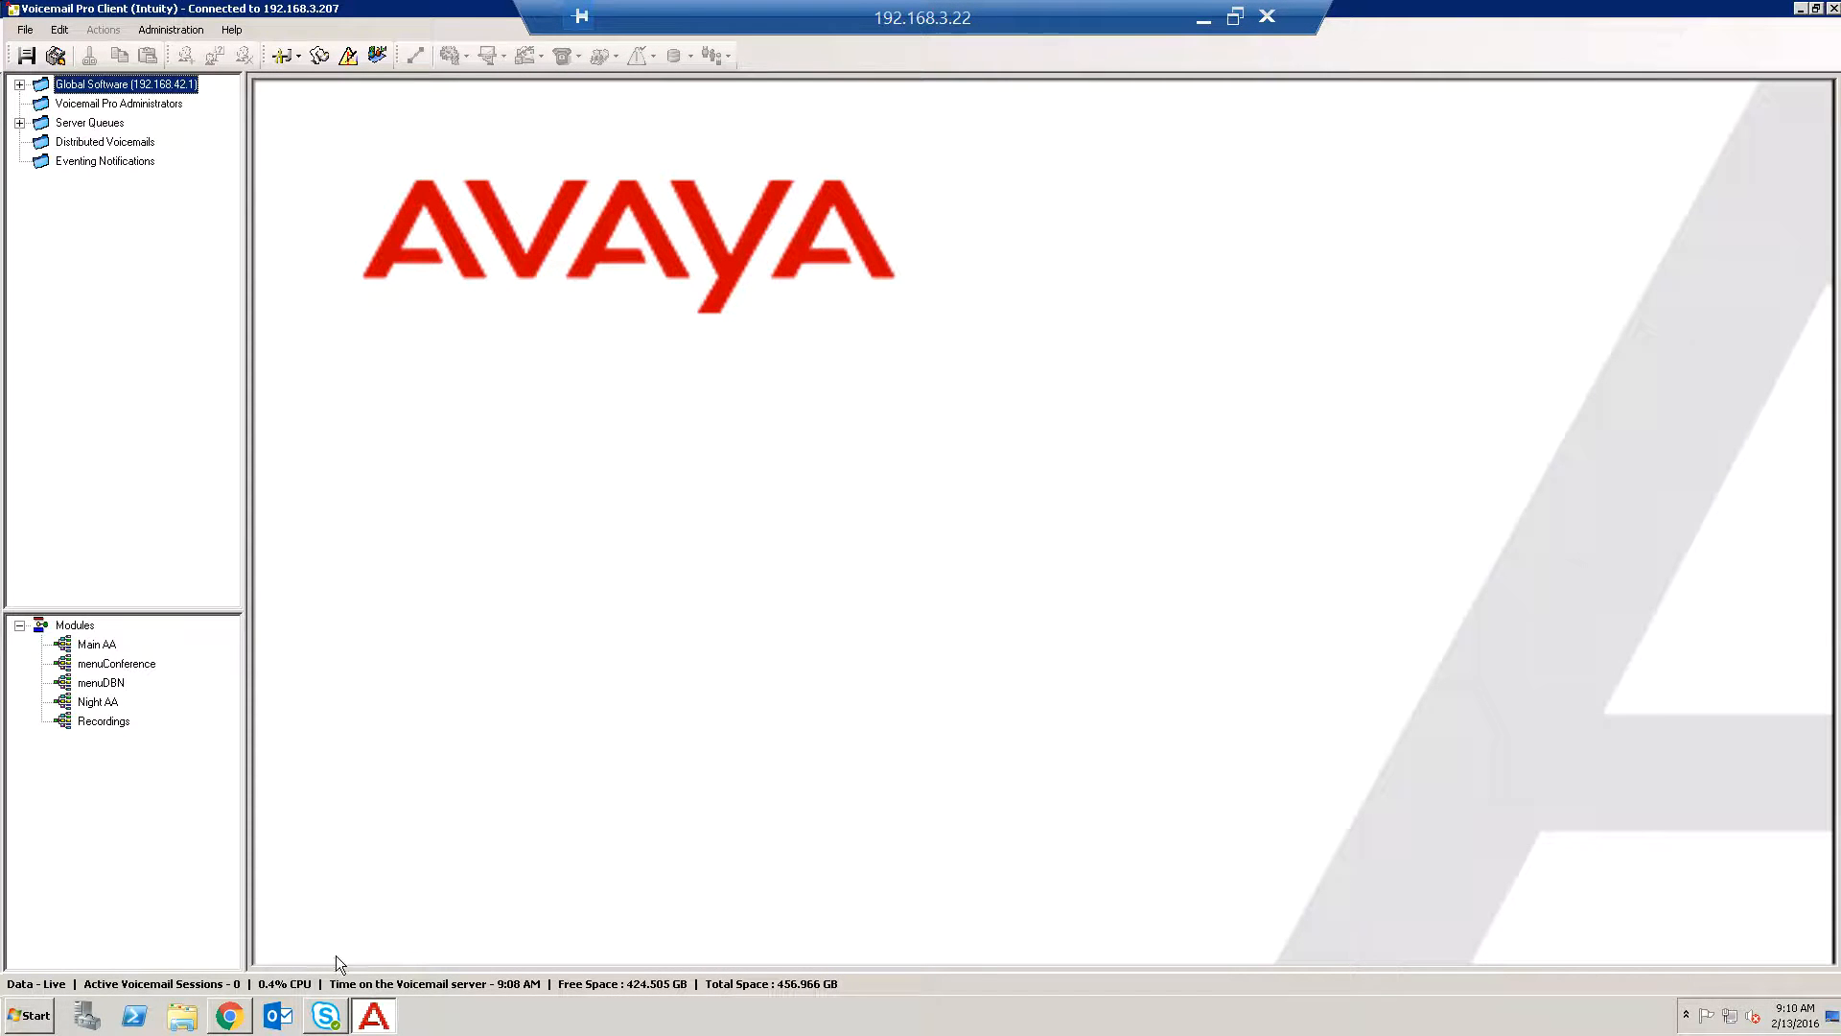
In the web control Settings, open the Voicemail restore dialog, review the available backup versions, and cancel.
left_click(233, 1018)
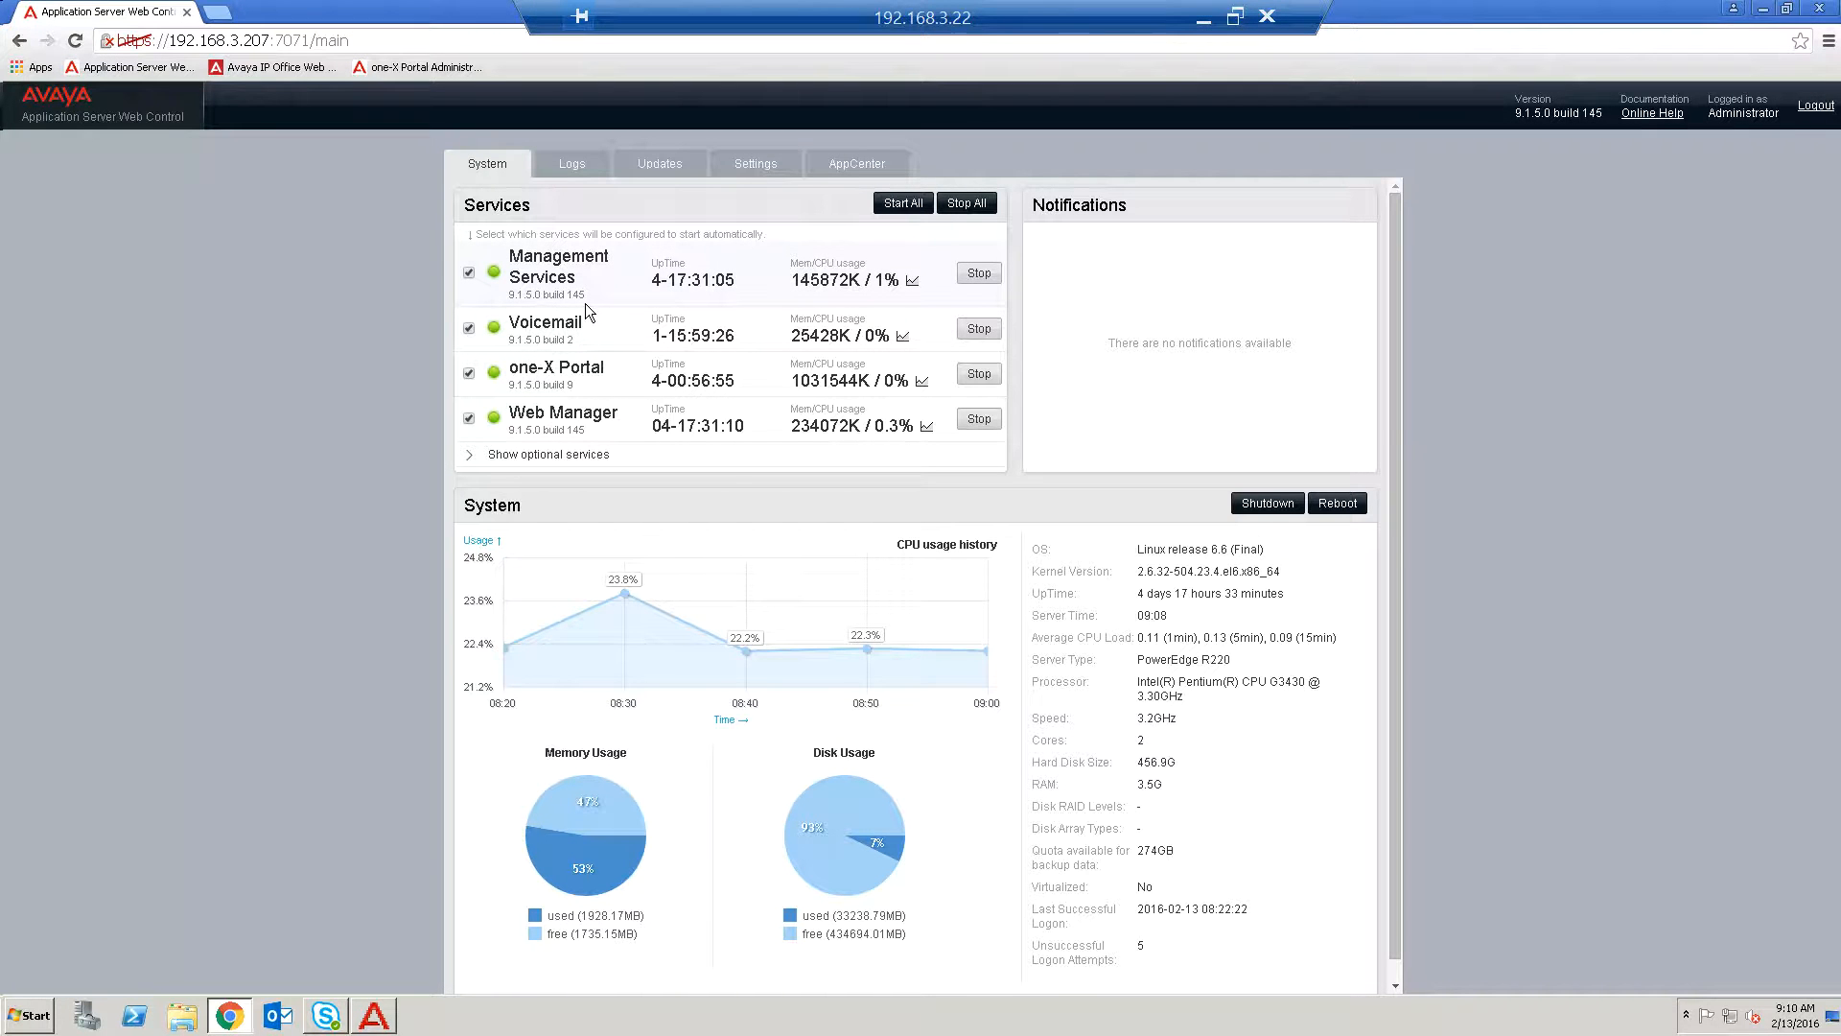
left_click(736, 168)
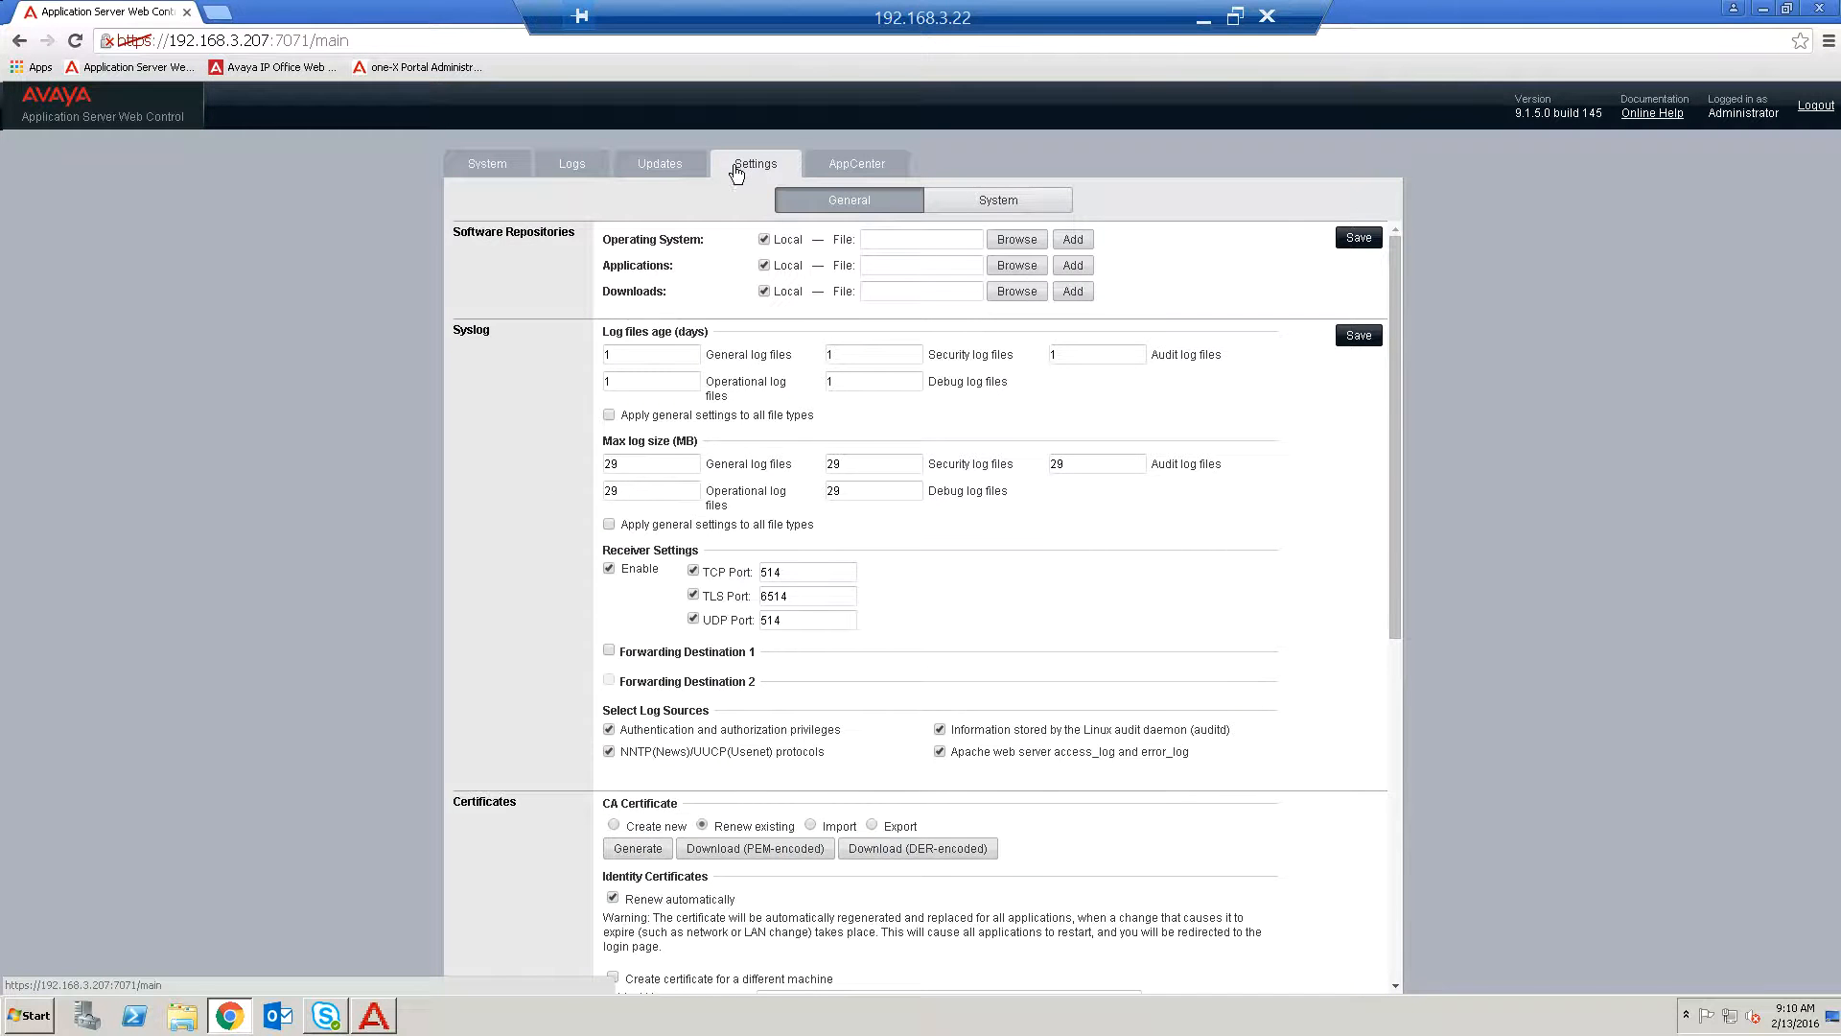
scroll(722, 709, "down", 1)
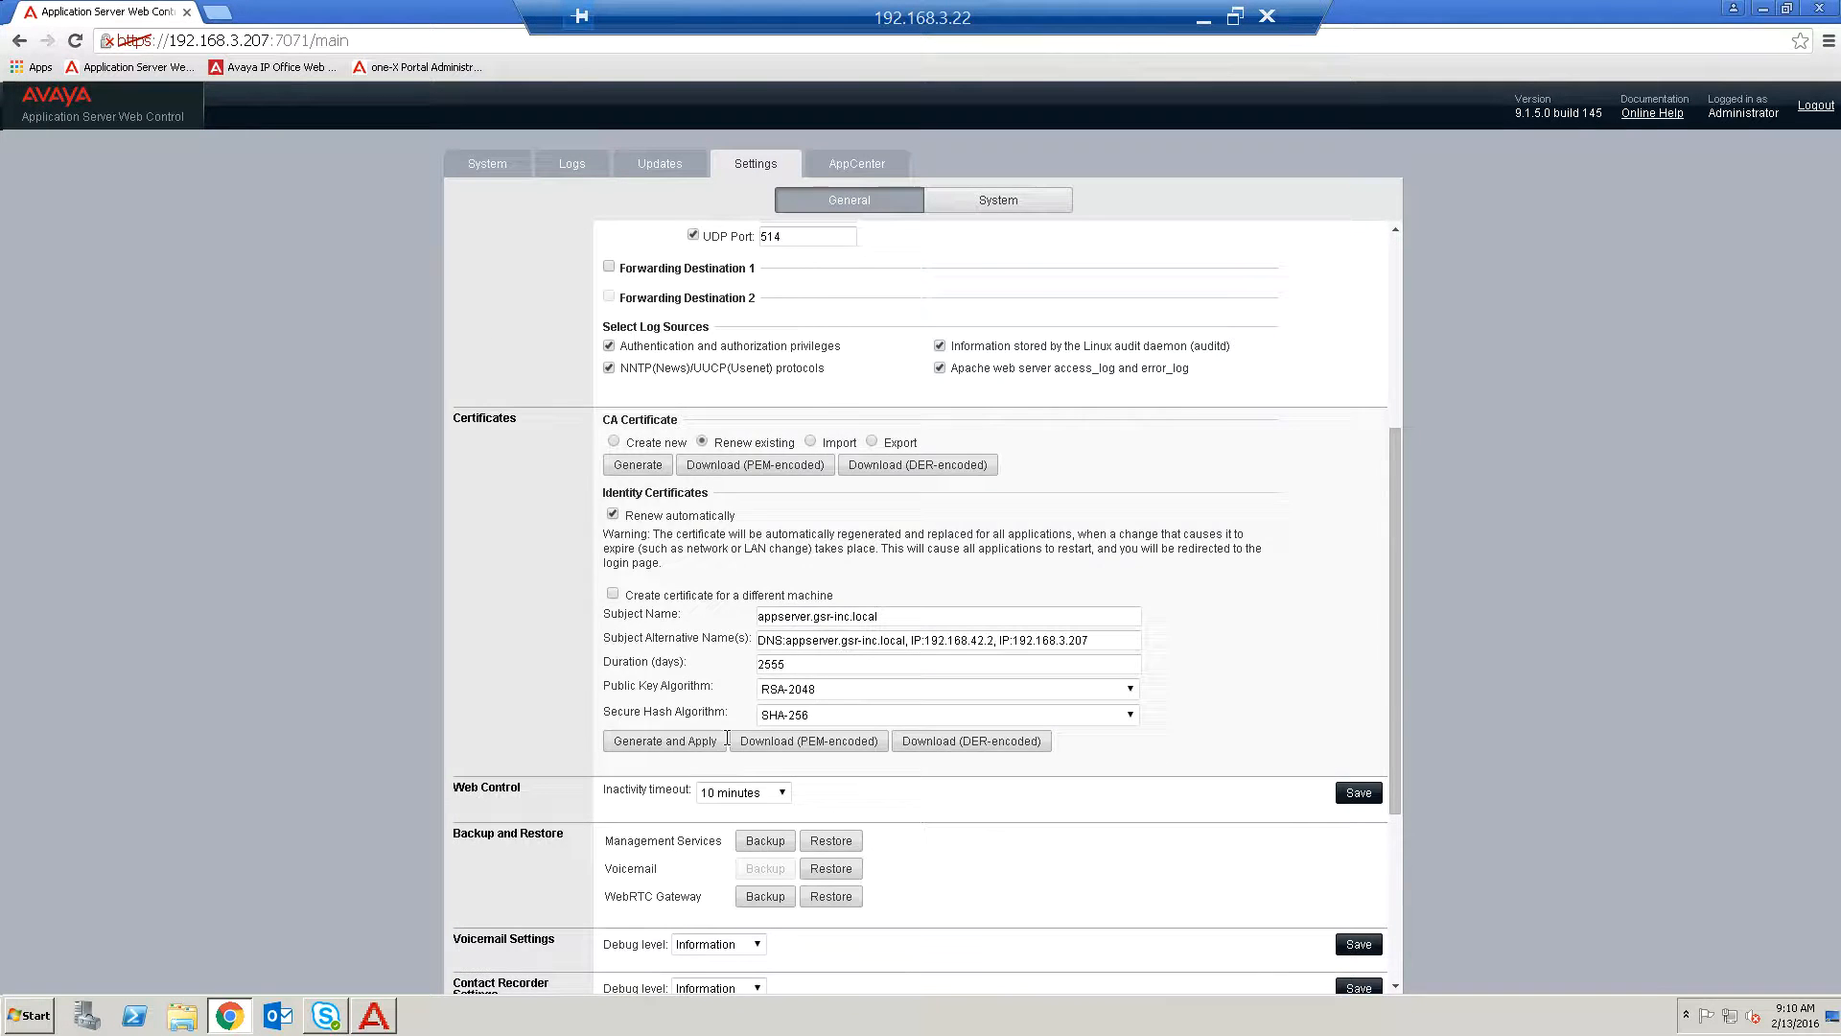
scroll(729, 748, "down", 1)
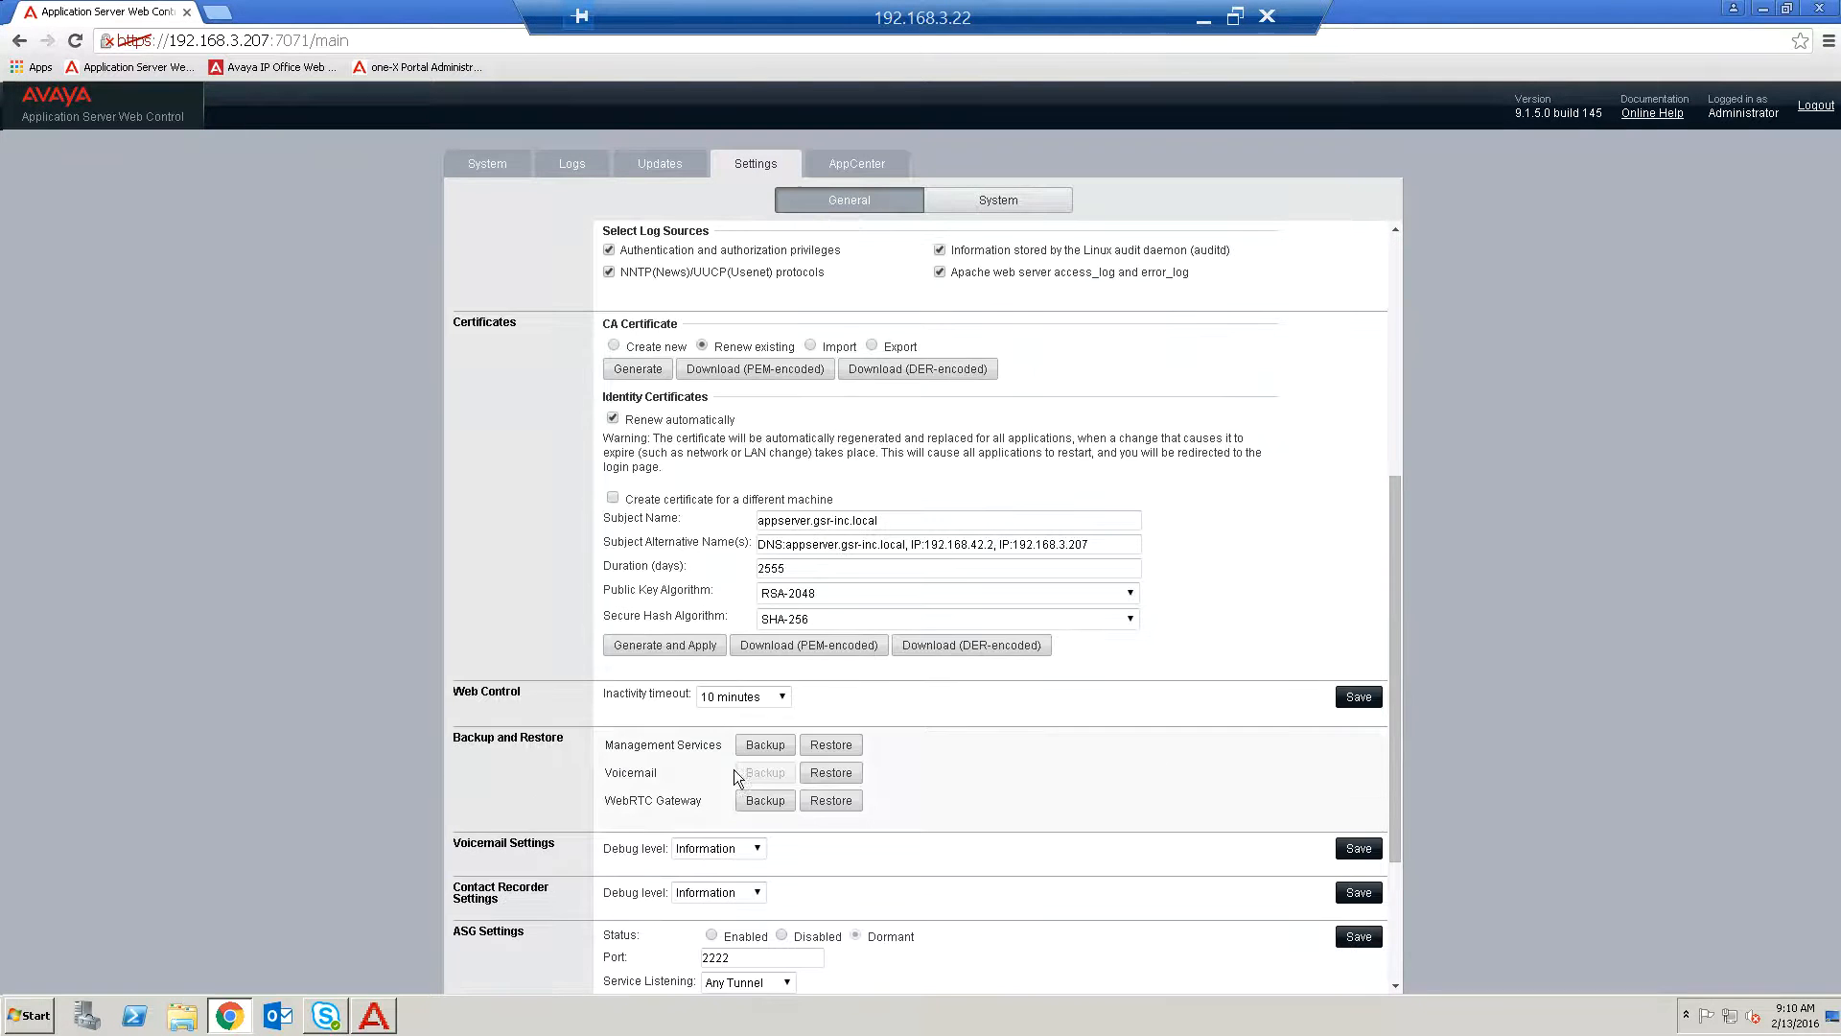
left_click(844, 779)
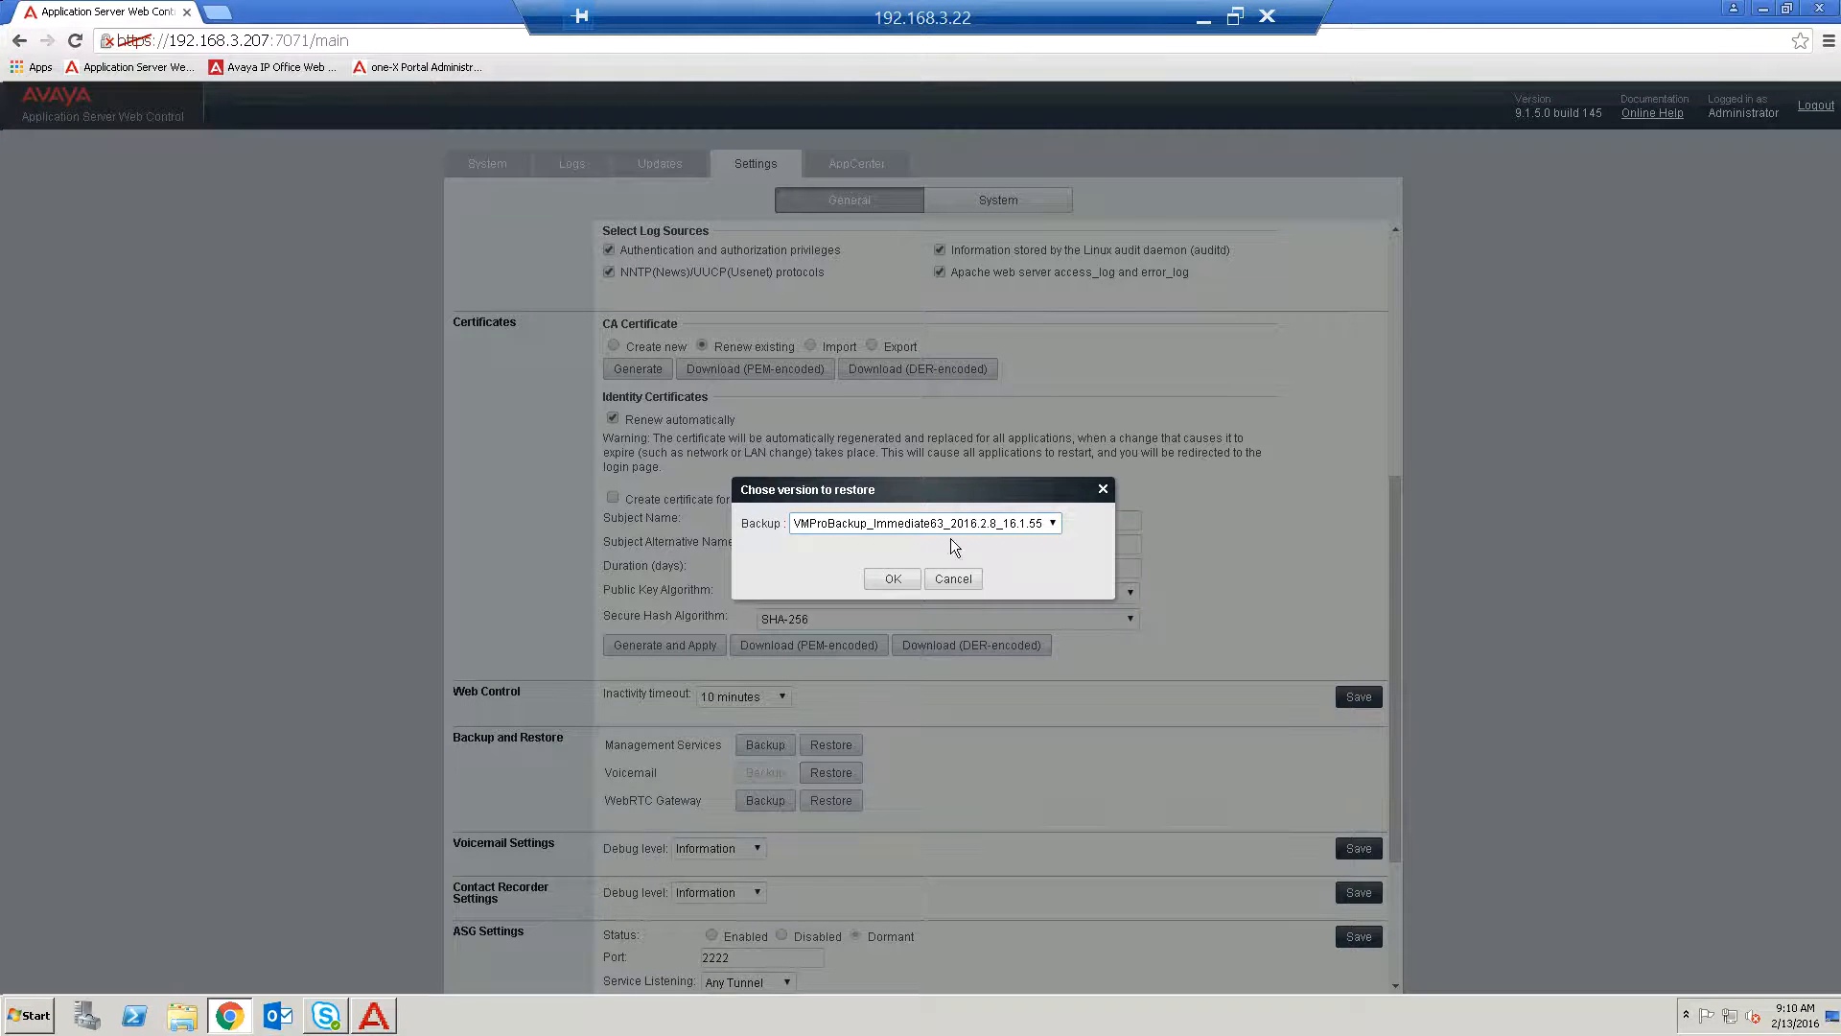
left_click(1055, 528)
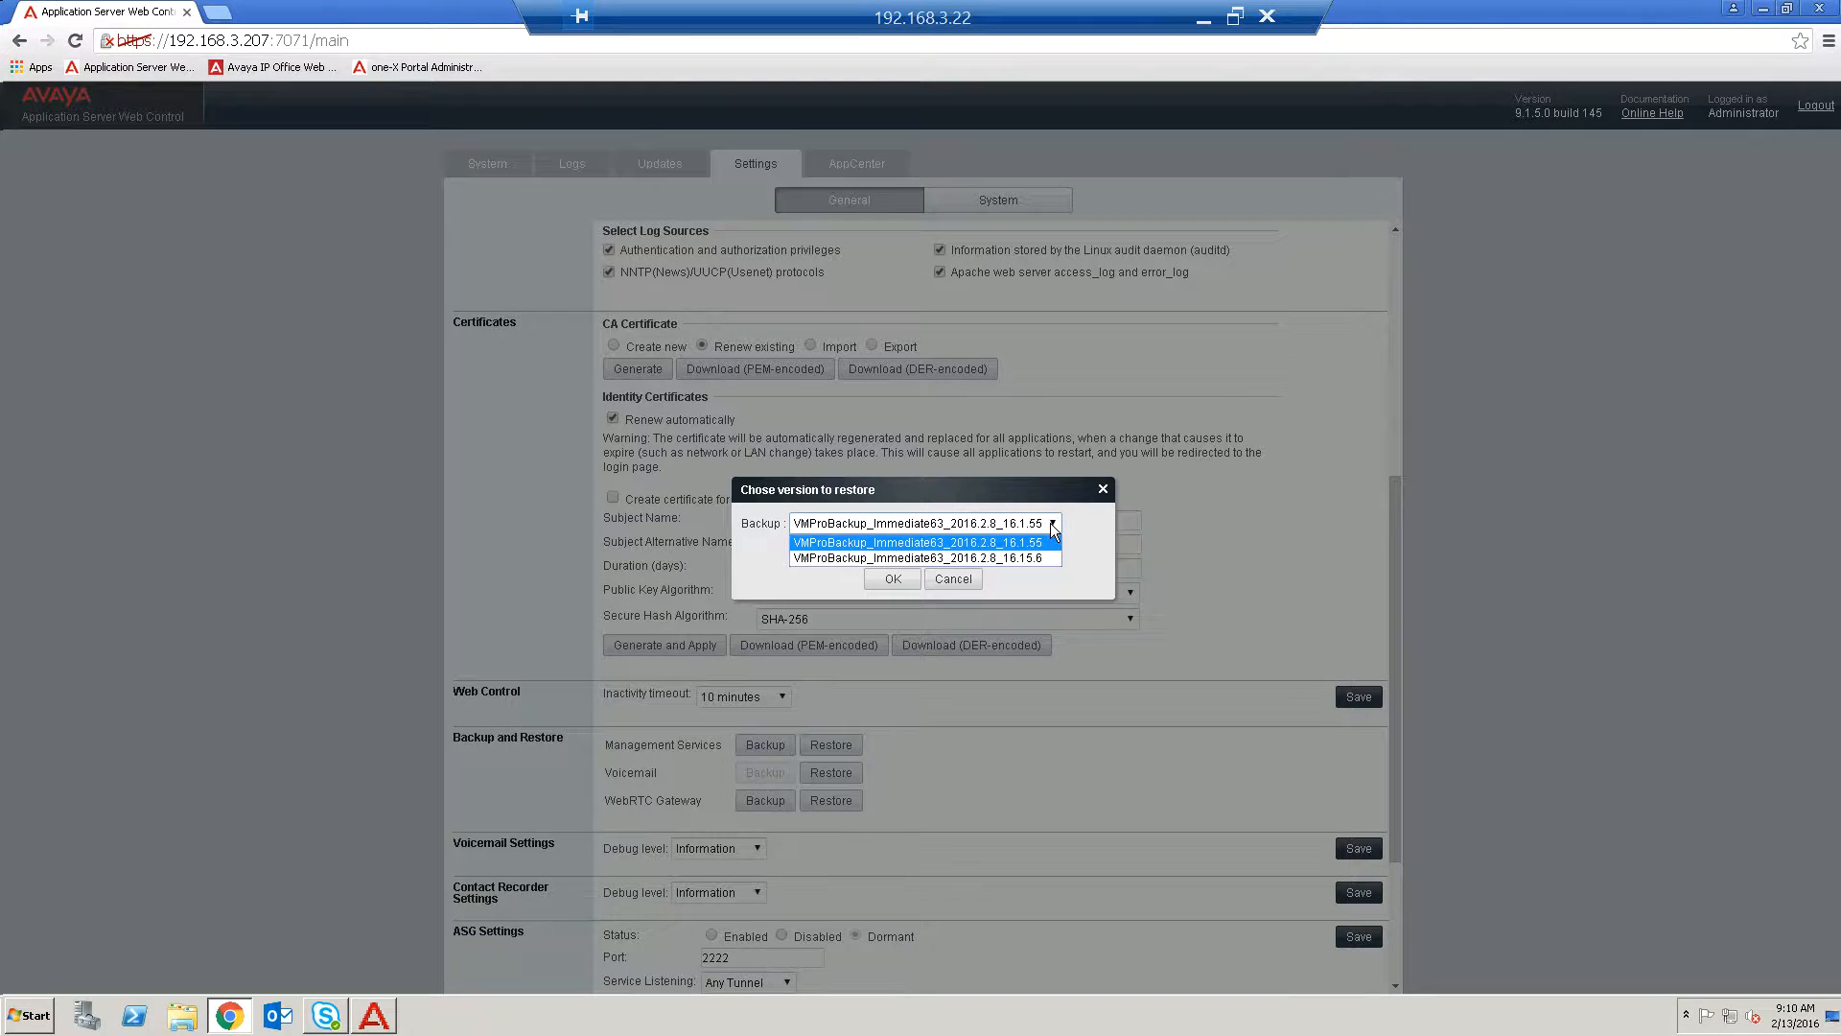
left_click(952, 583)
left_click(952, 581)
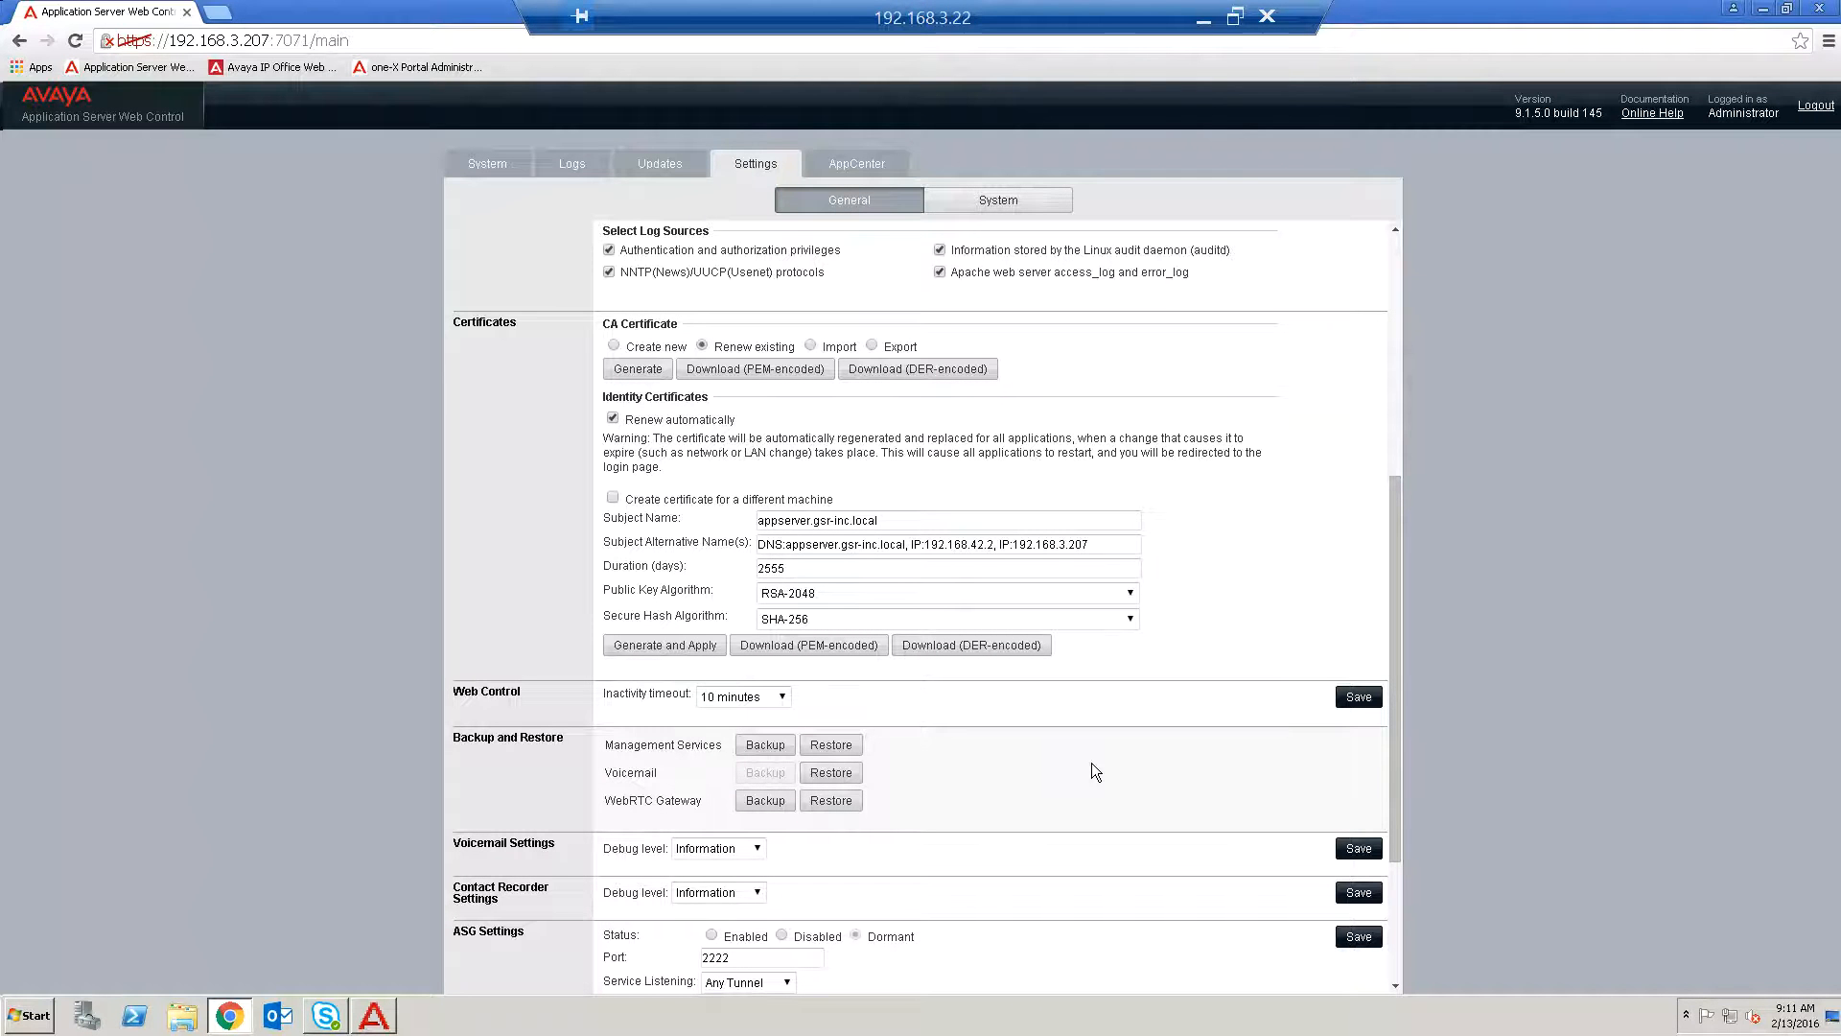
Reopen the Voicemail restore dialog, expand the list of backup versions, and cancel without restoring.
left_click(830, 773)
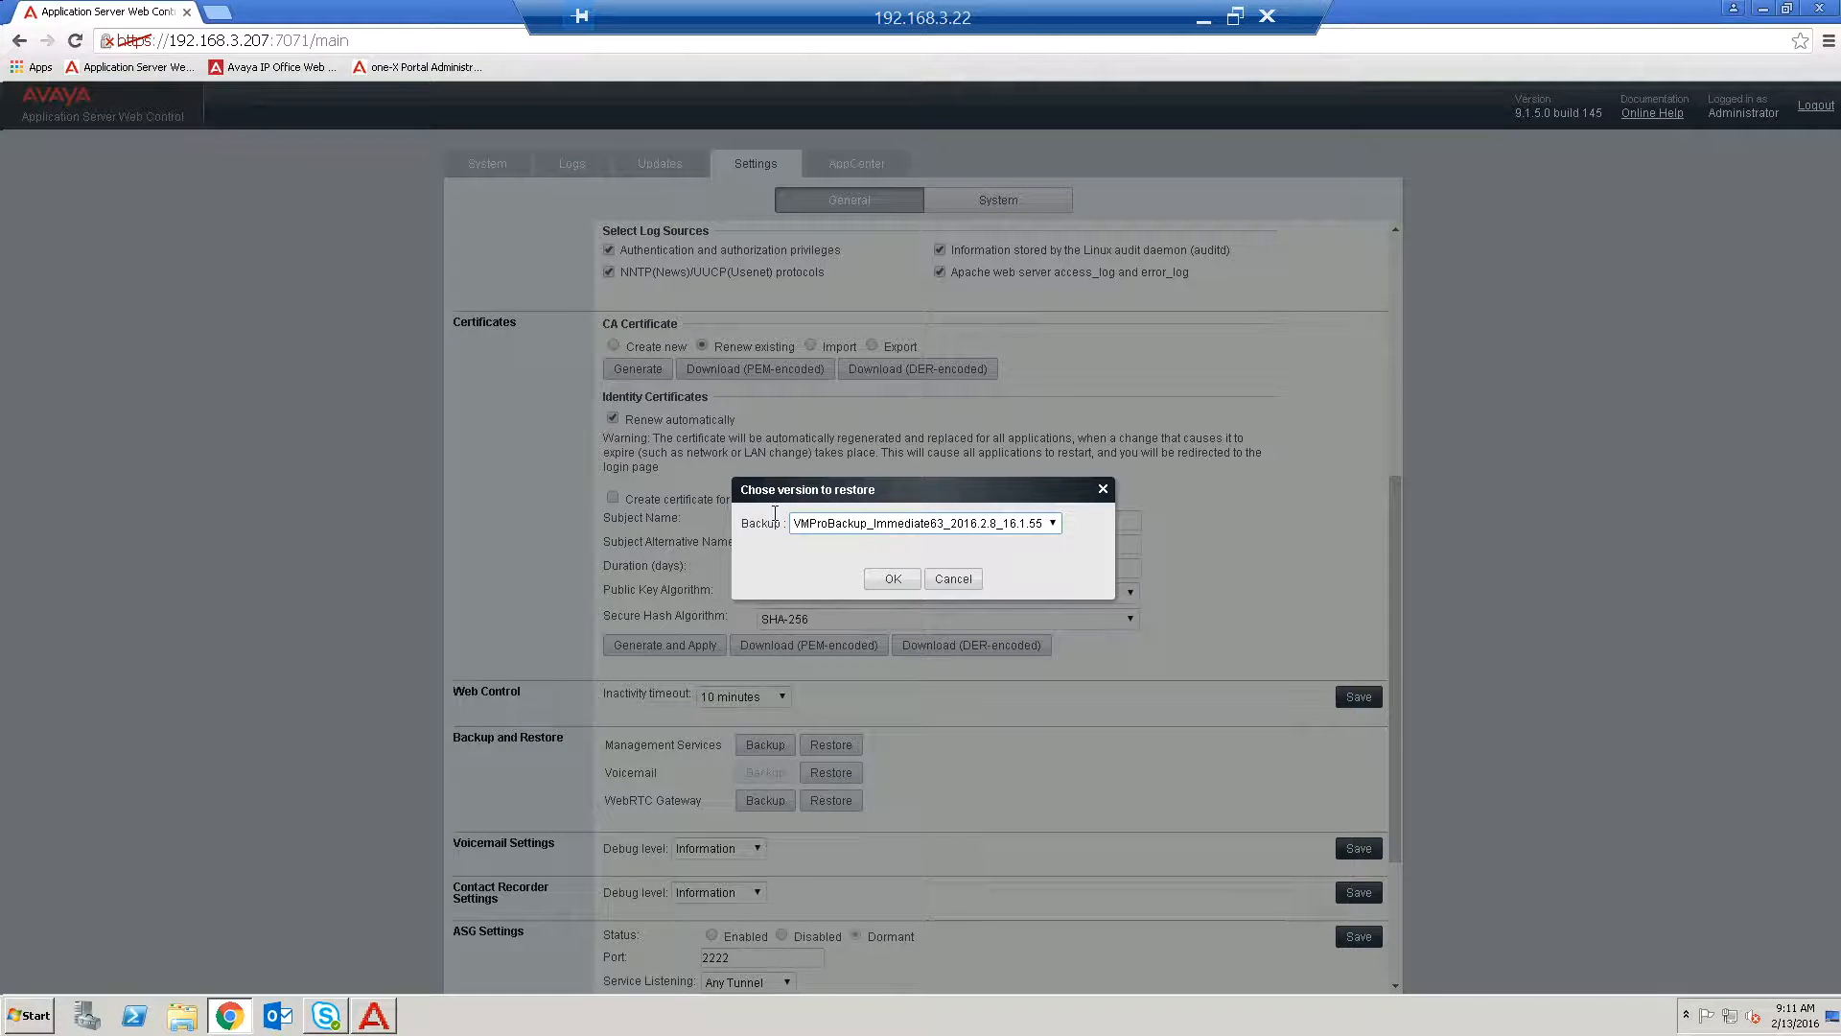
left_click(1057, 529)
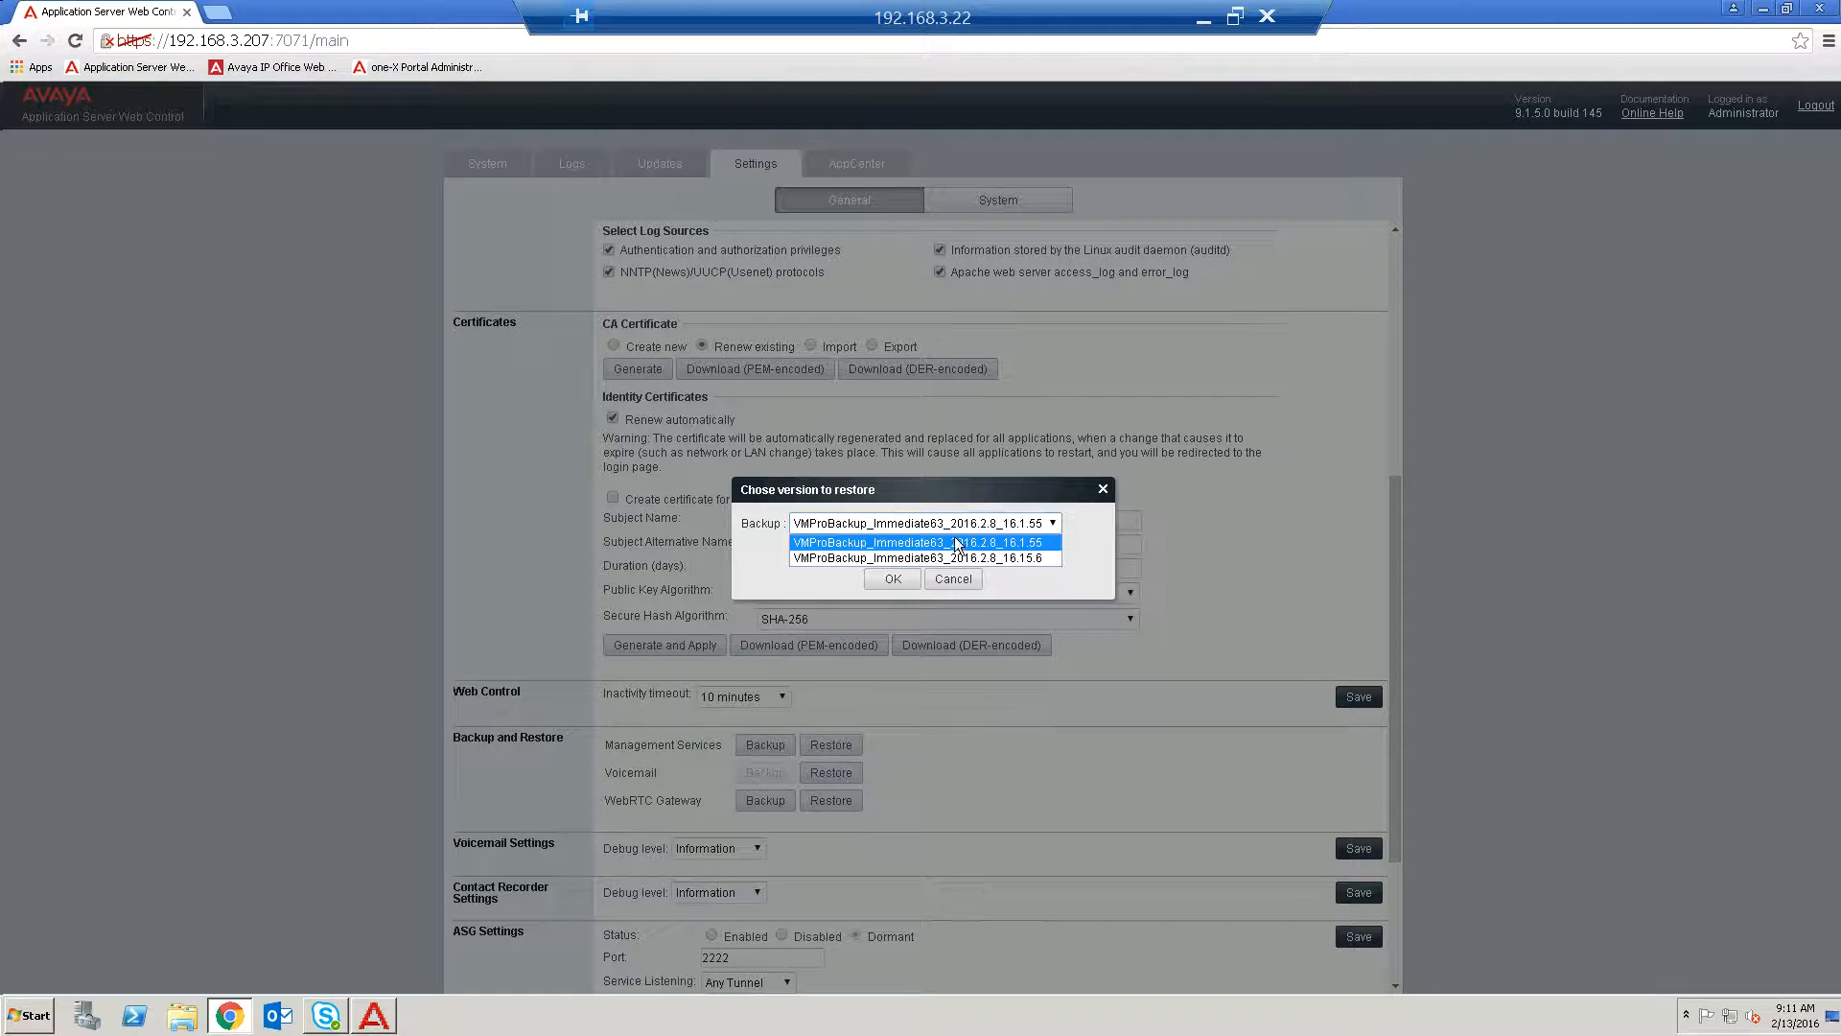
left_click(948, 580)
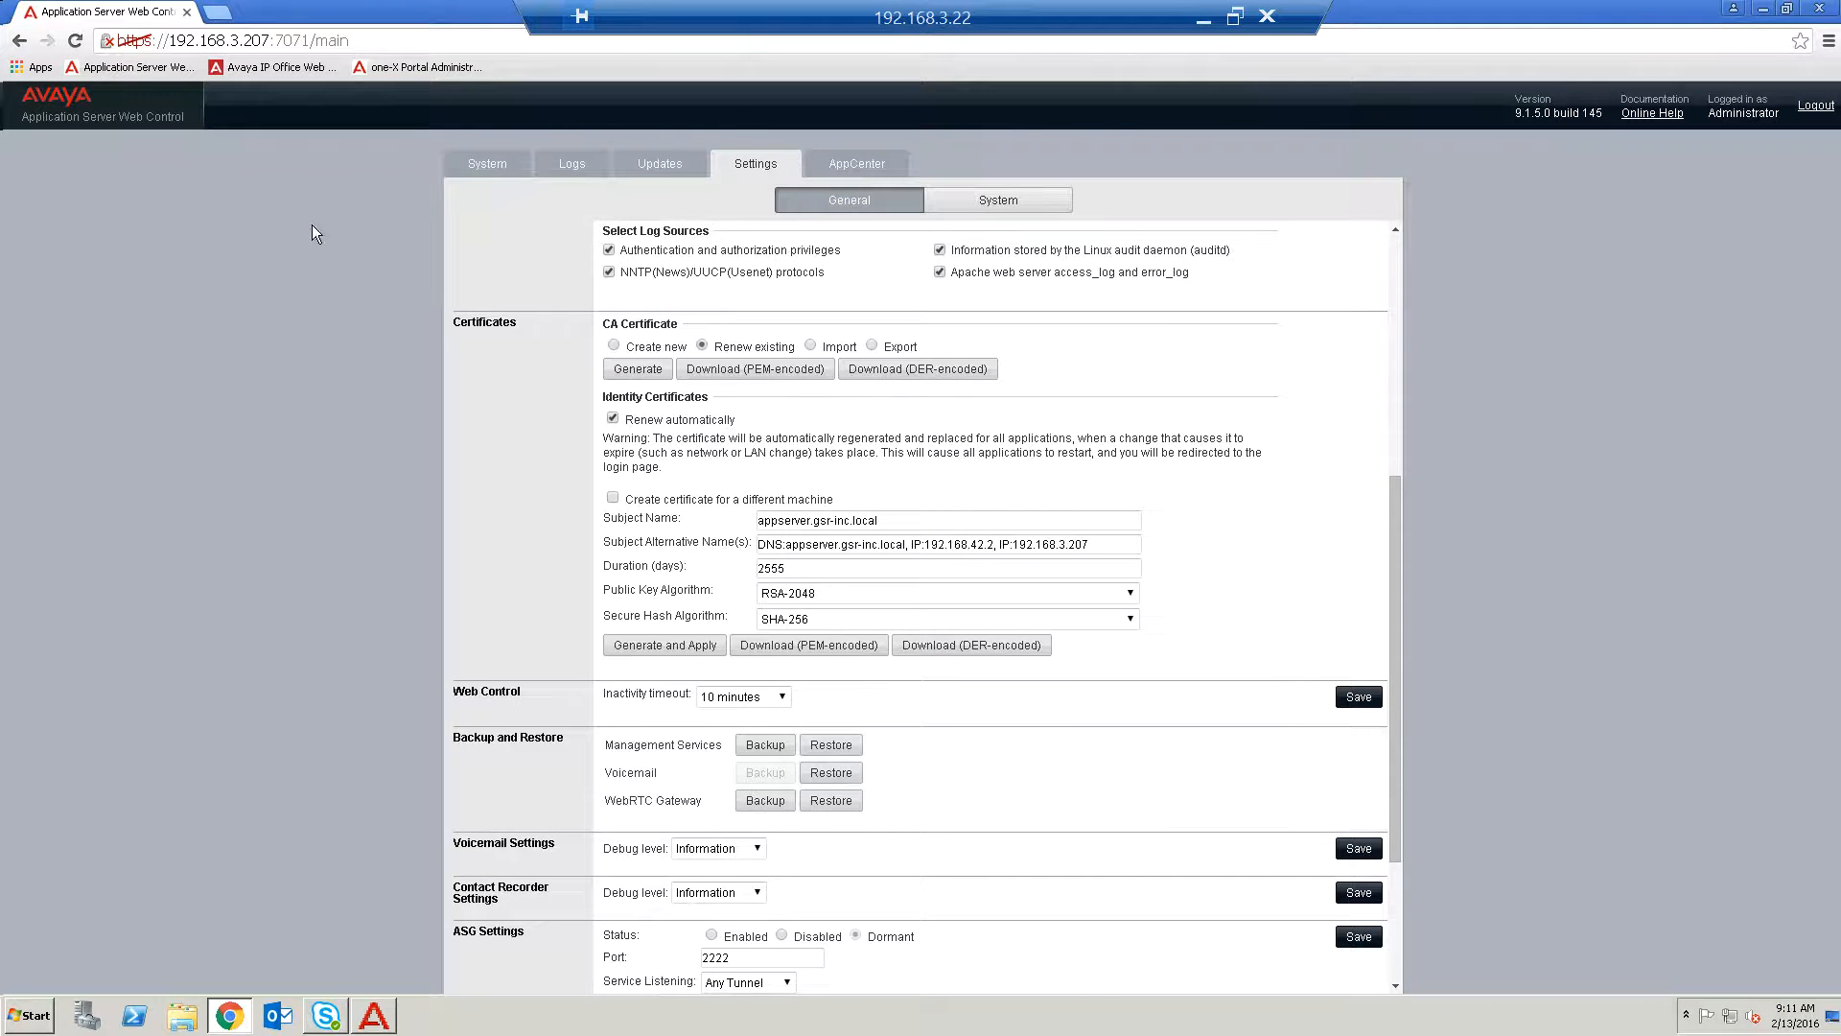
left_click(495, 165)
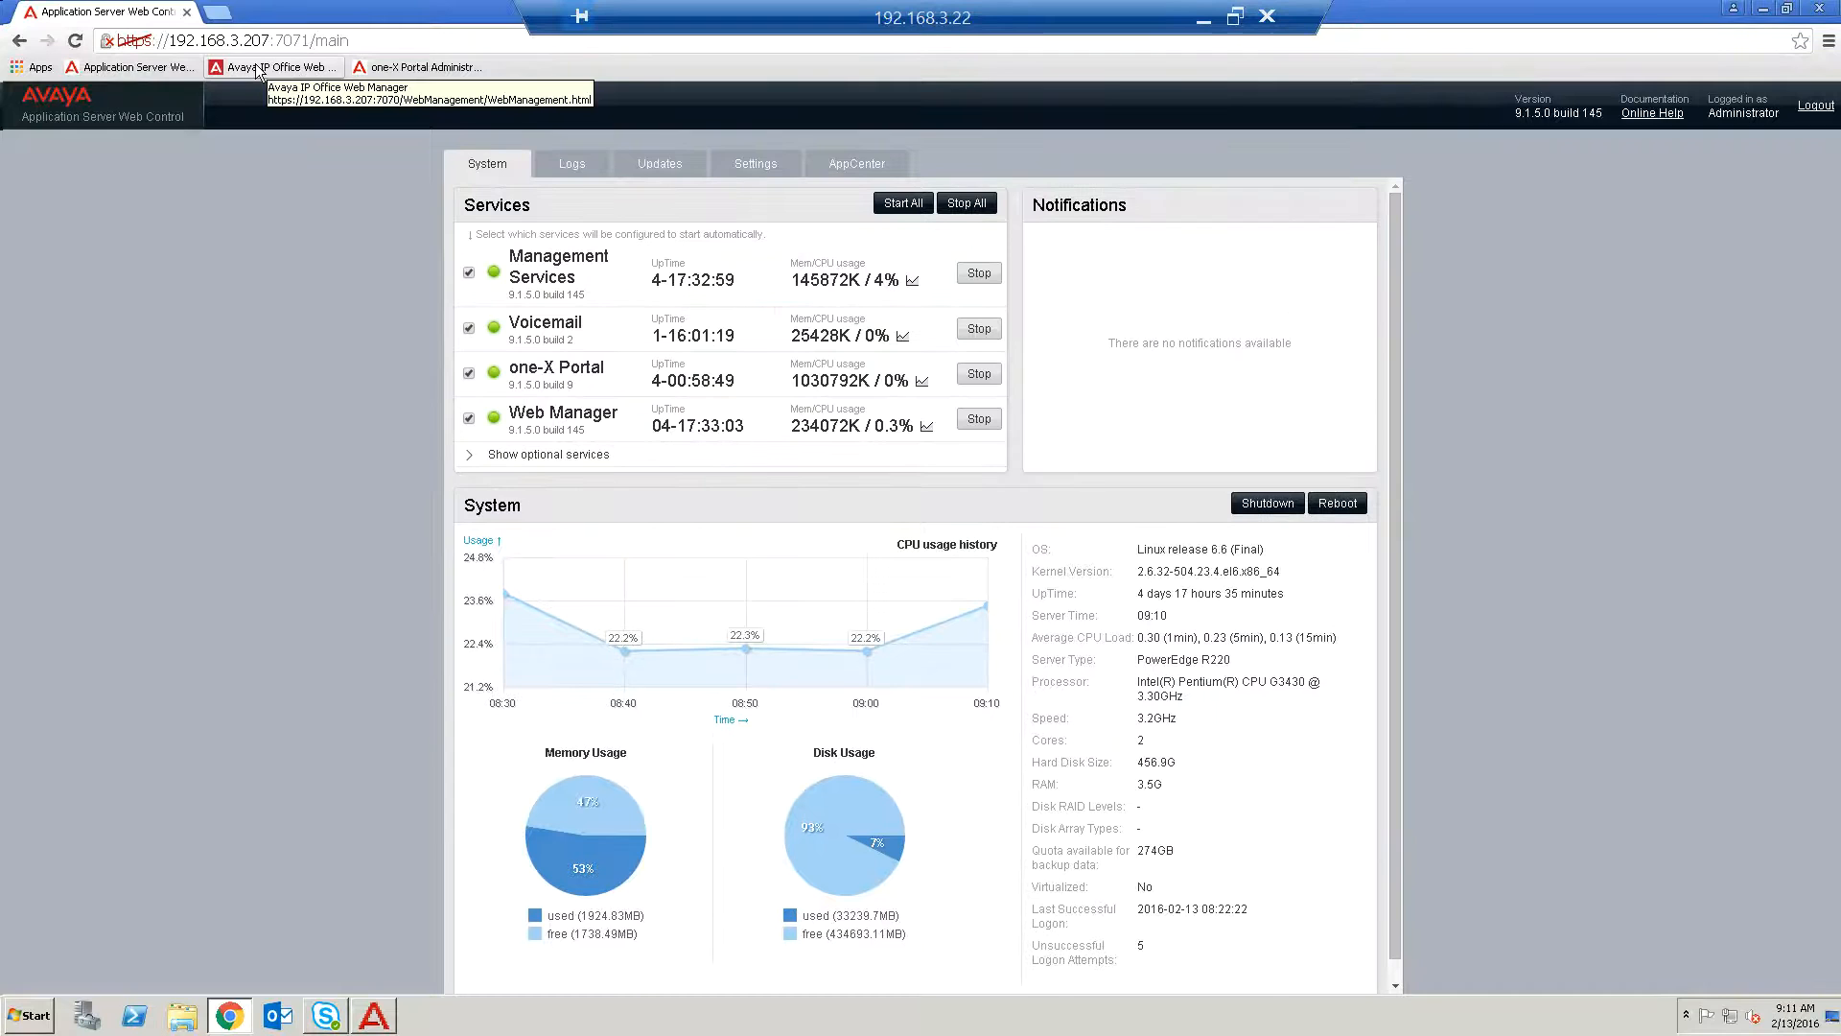
left_click(1762, 12)
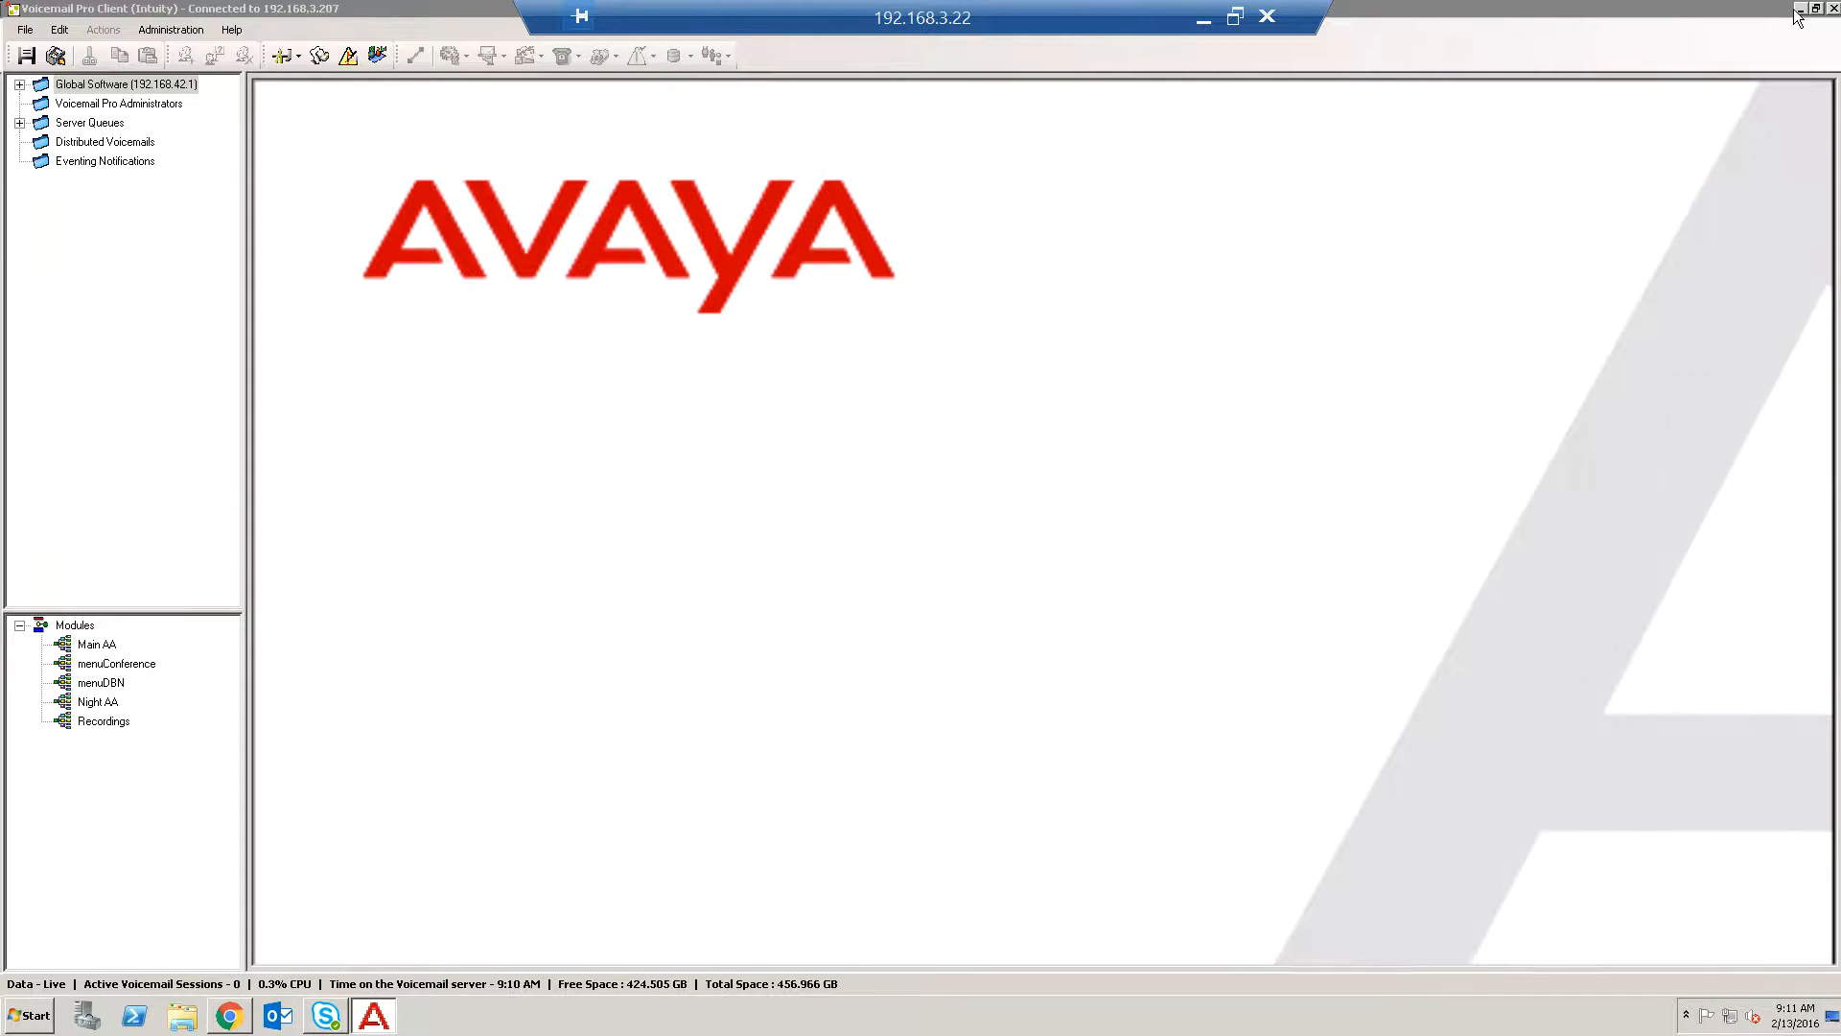
left_click(1795, 11)
left_click(1796, 11)
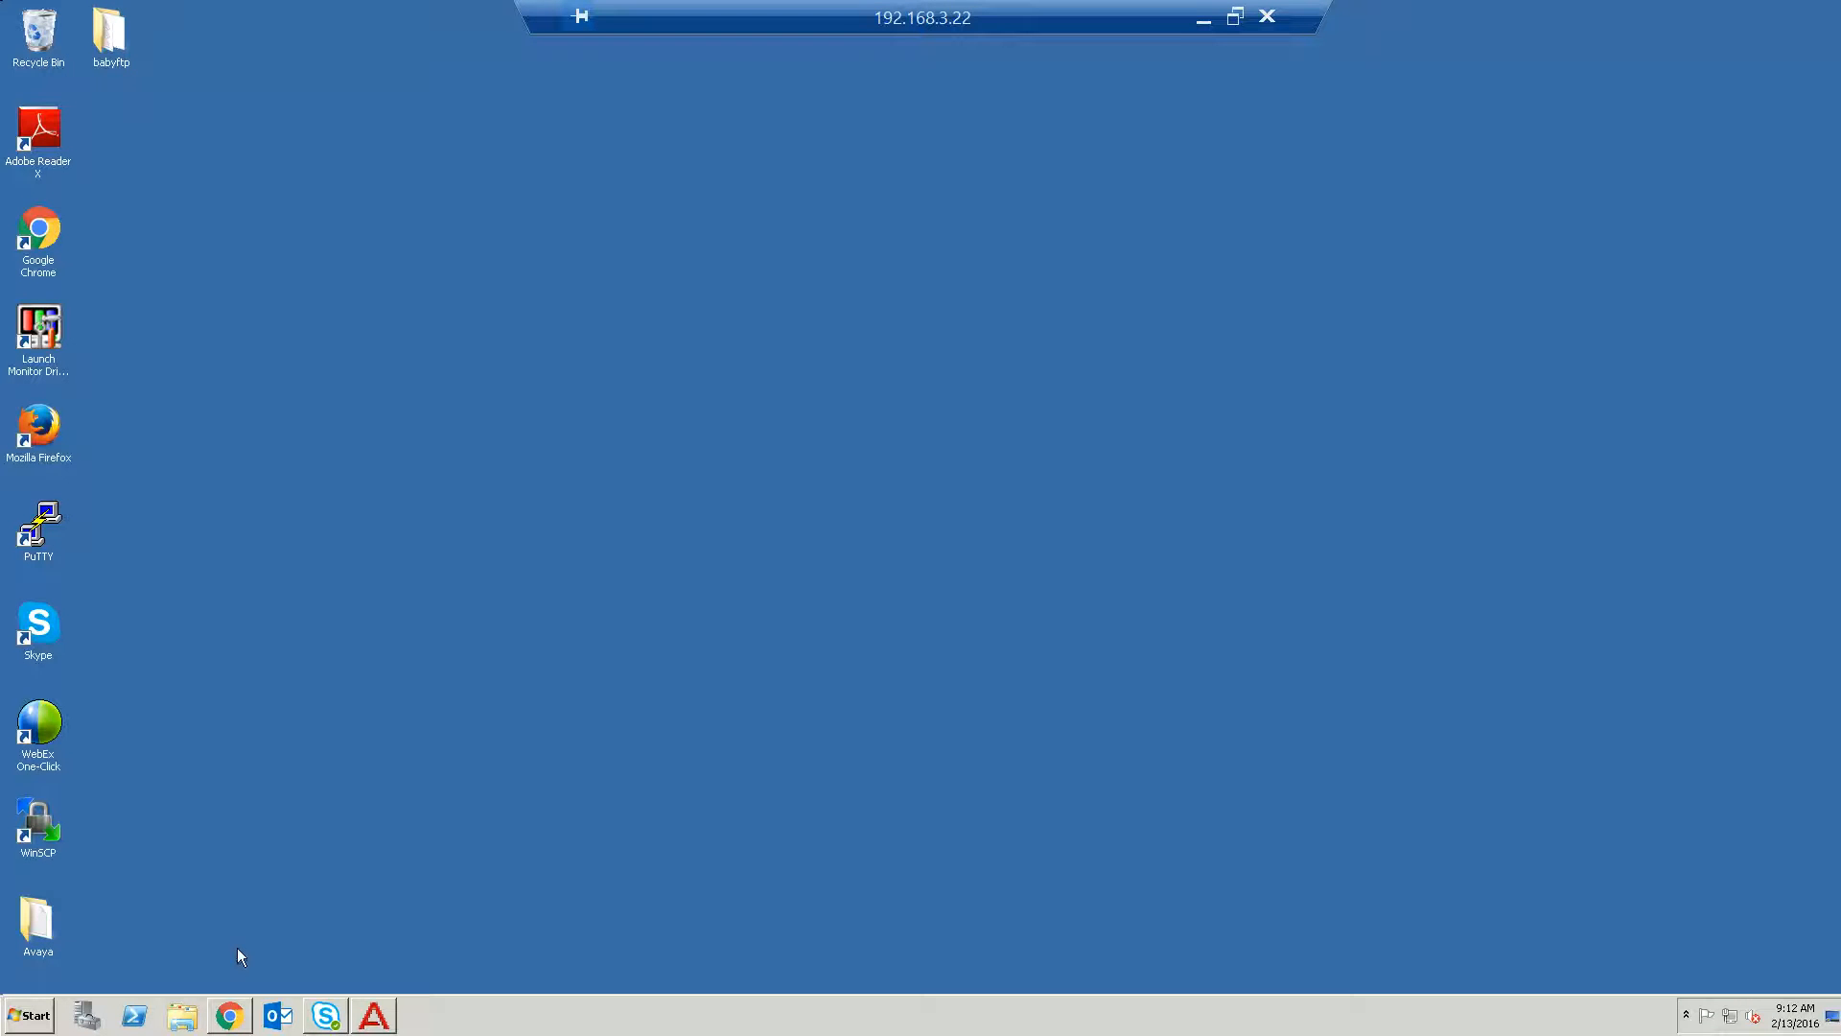
left_click(230, 1016)
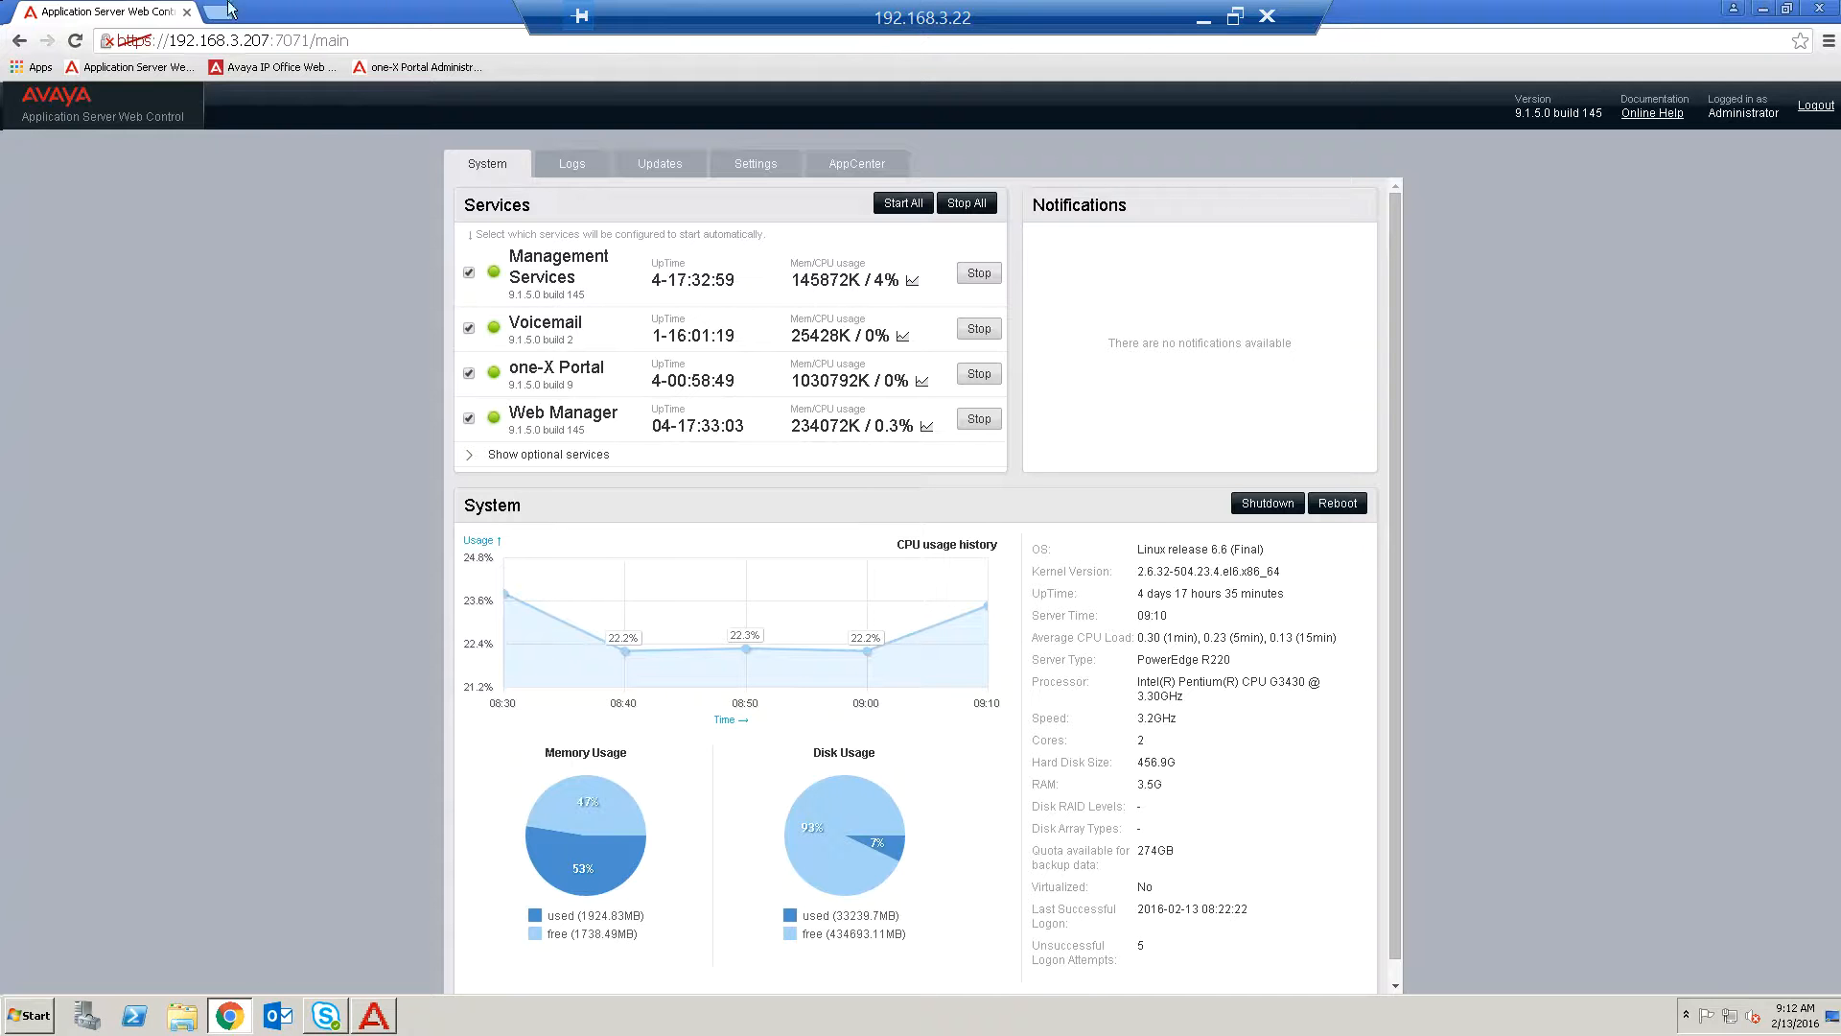
Search the web for baby ftp and open the Baby FTP Server page from Pablo Software Solutions.
left_click(235, 40)
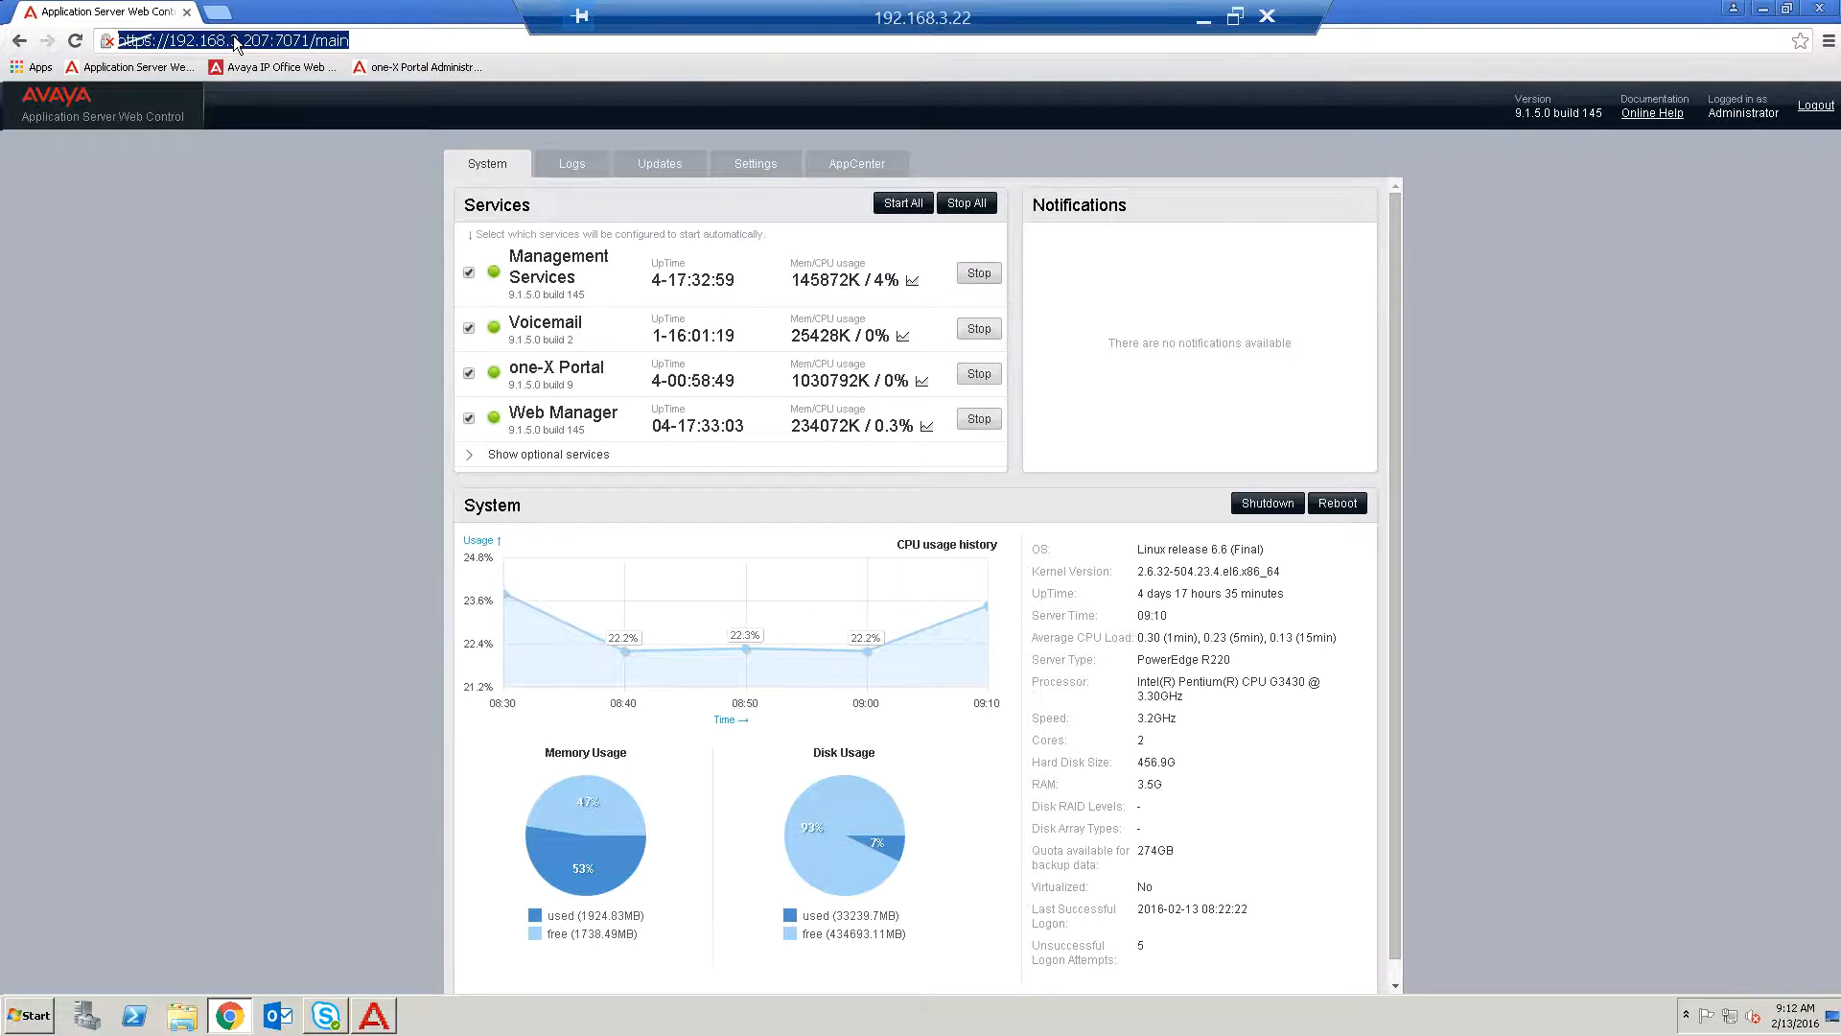
type("baby")
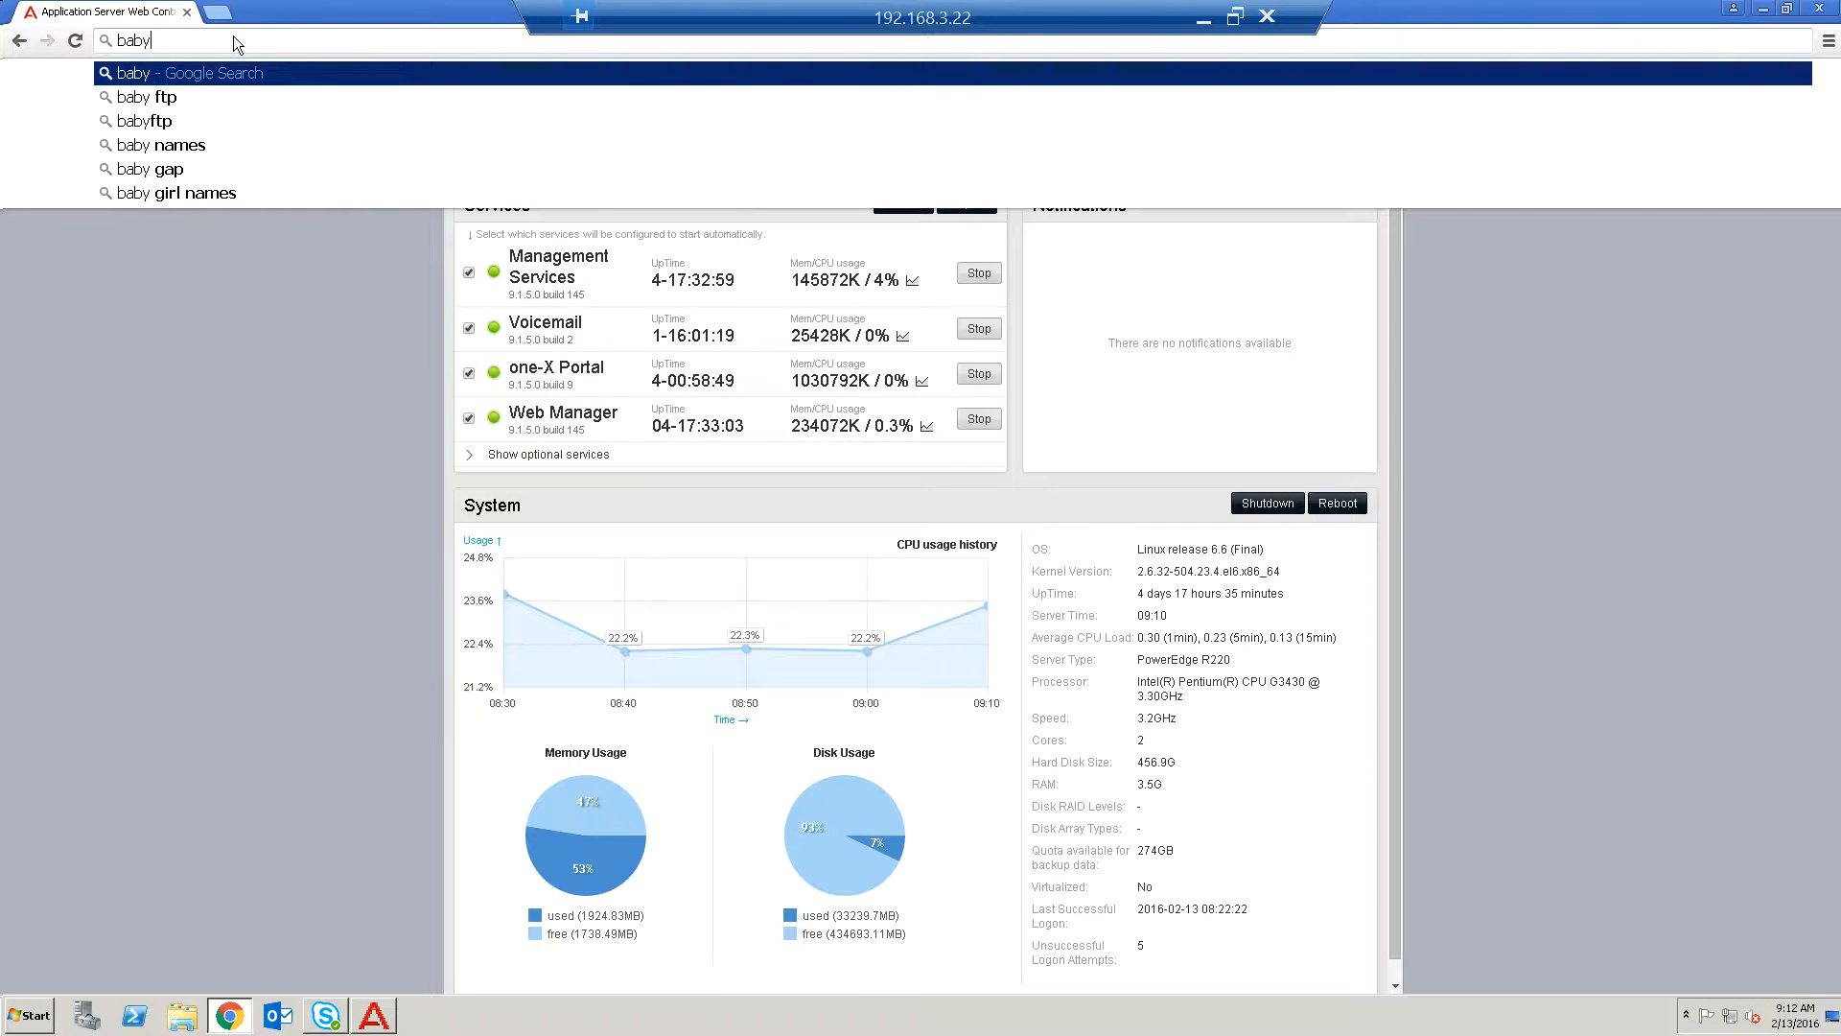
key("Down")
key("Return")
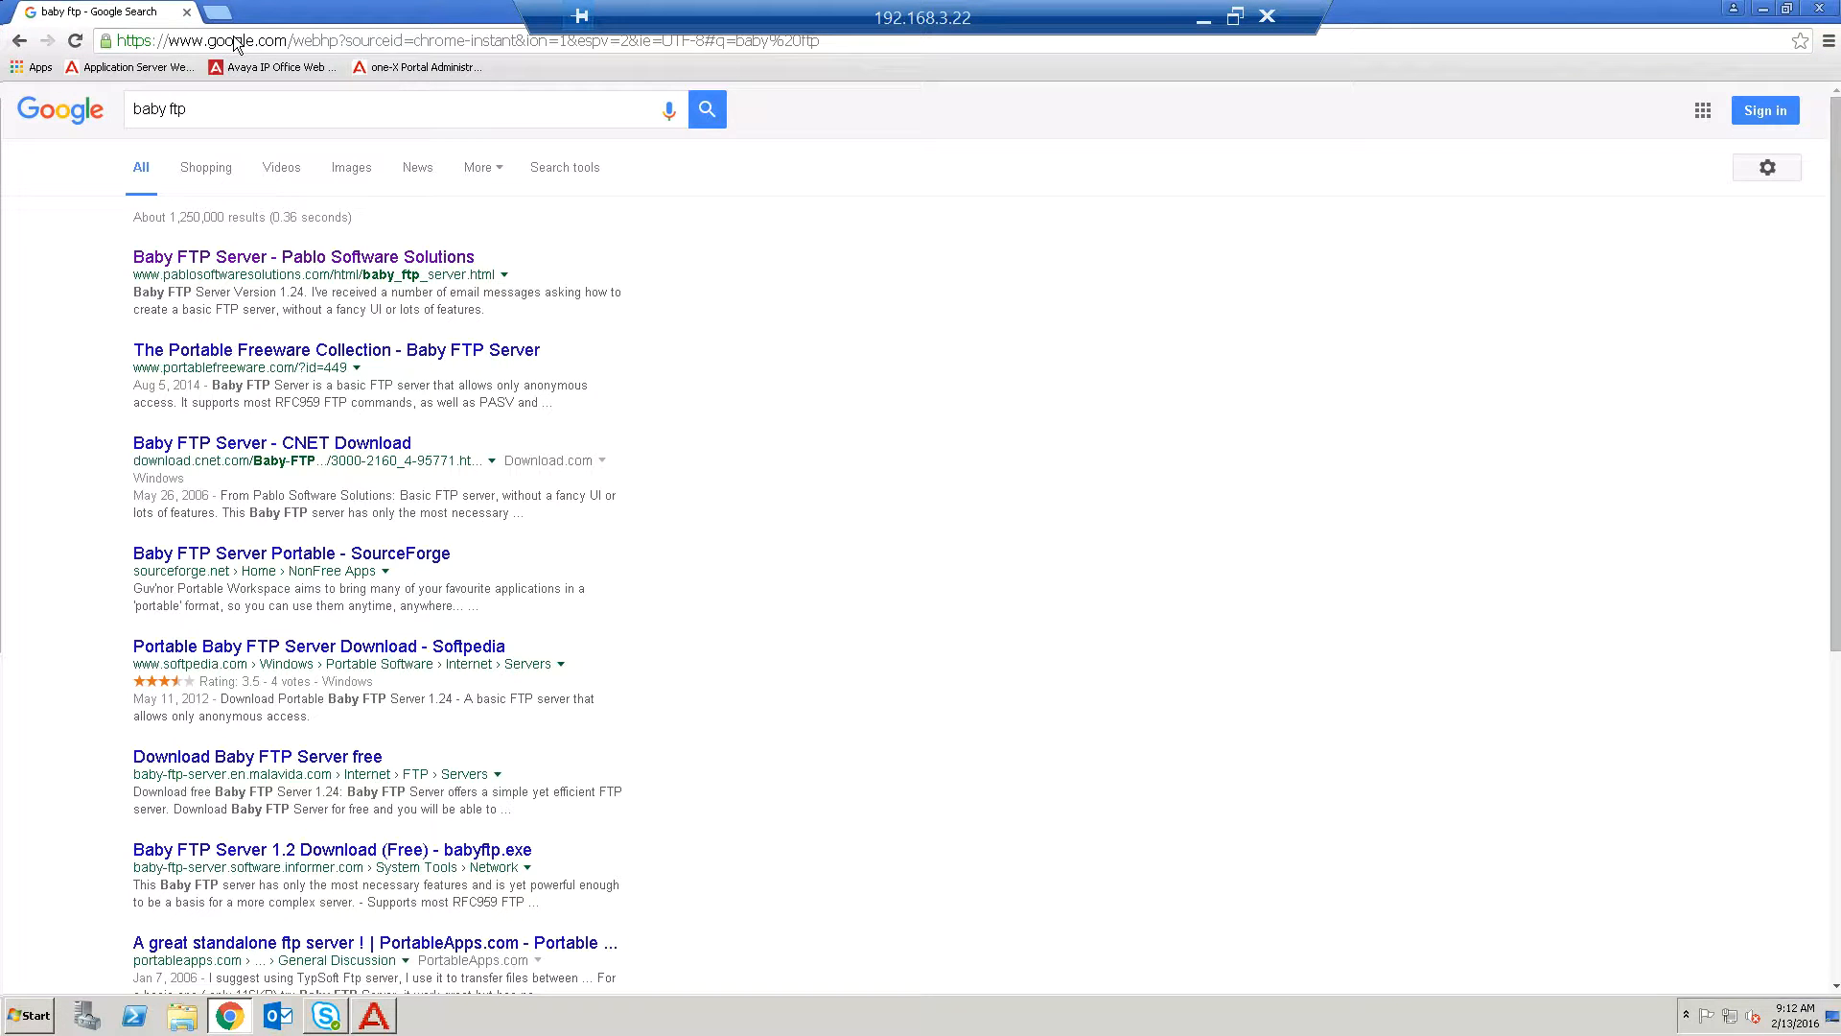
left_click(307, 257)
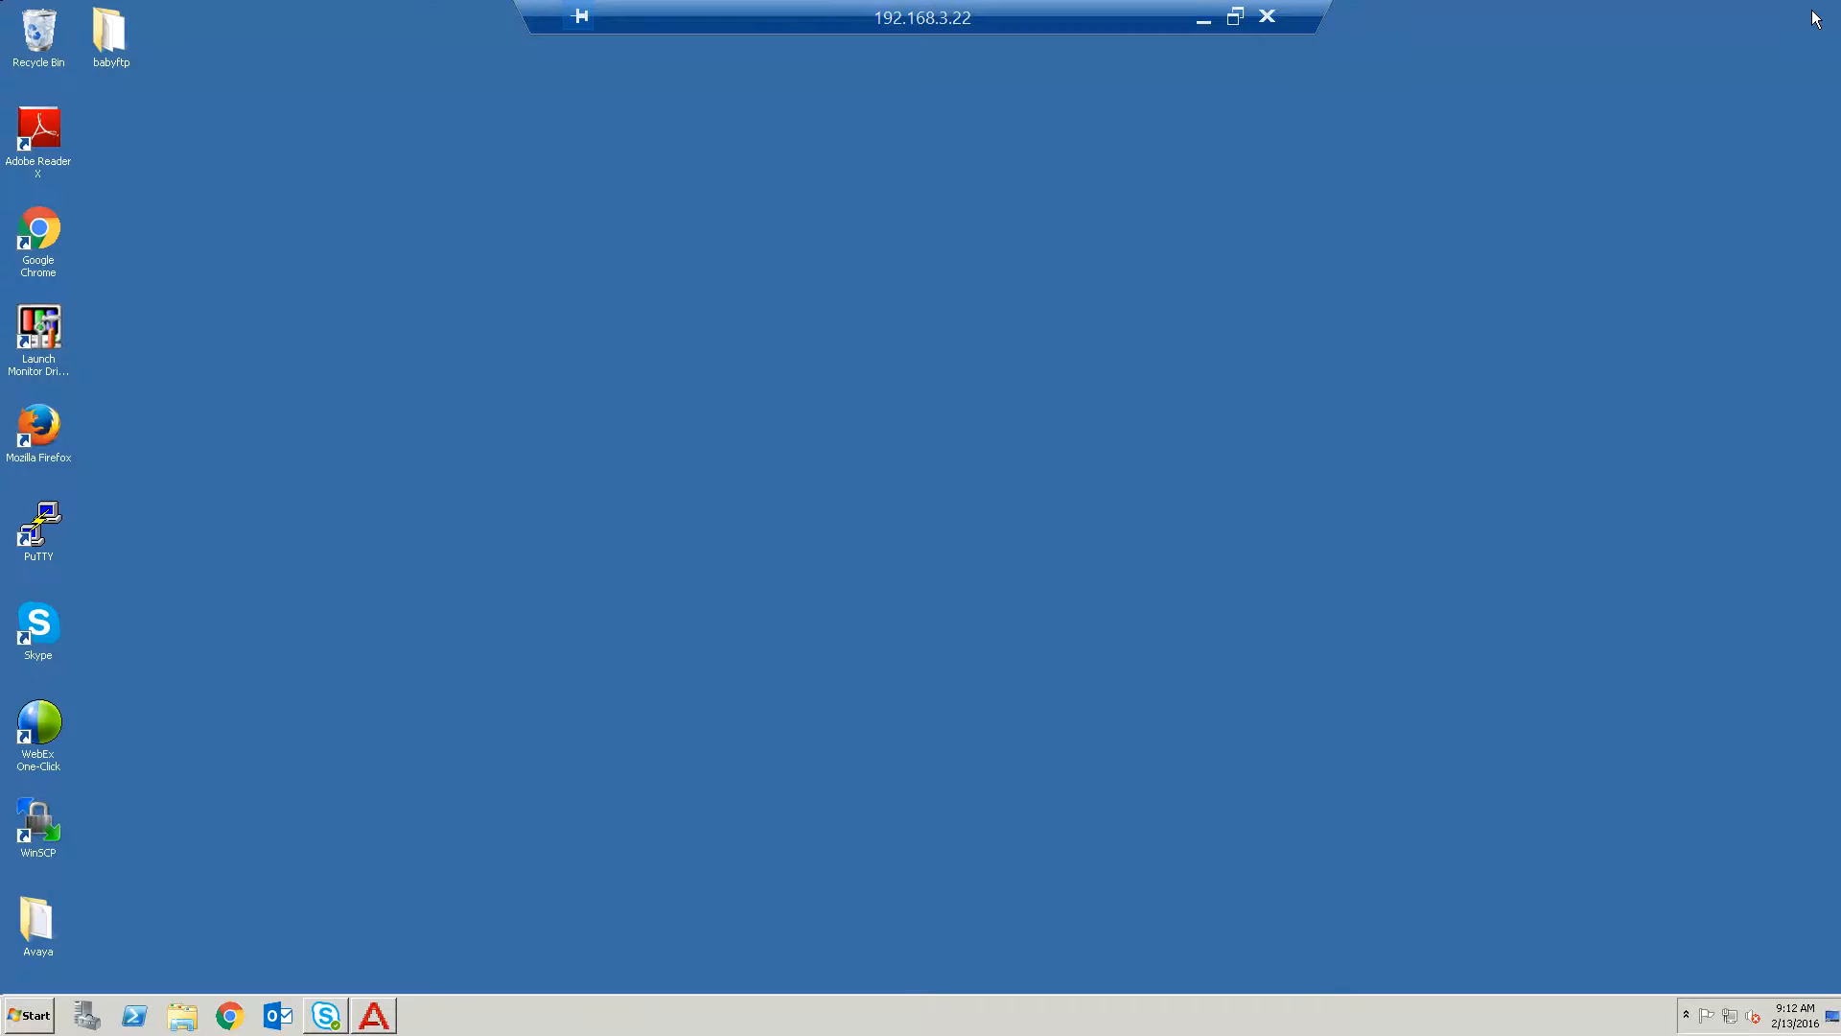
Launch the babyftp application from the desktop babyftp folder, allowing it to run past the security warning.
left_click(1769, 8)
double_click(105, 34)
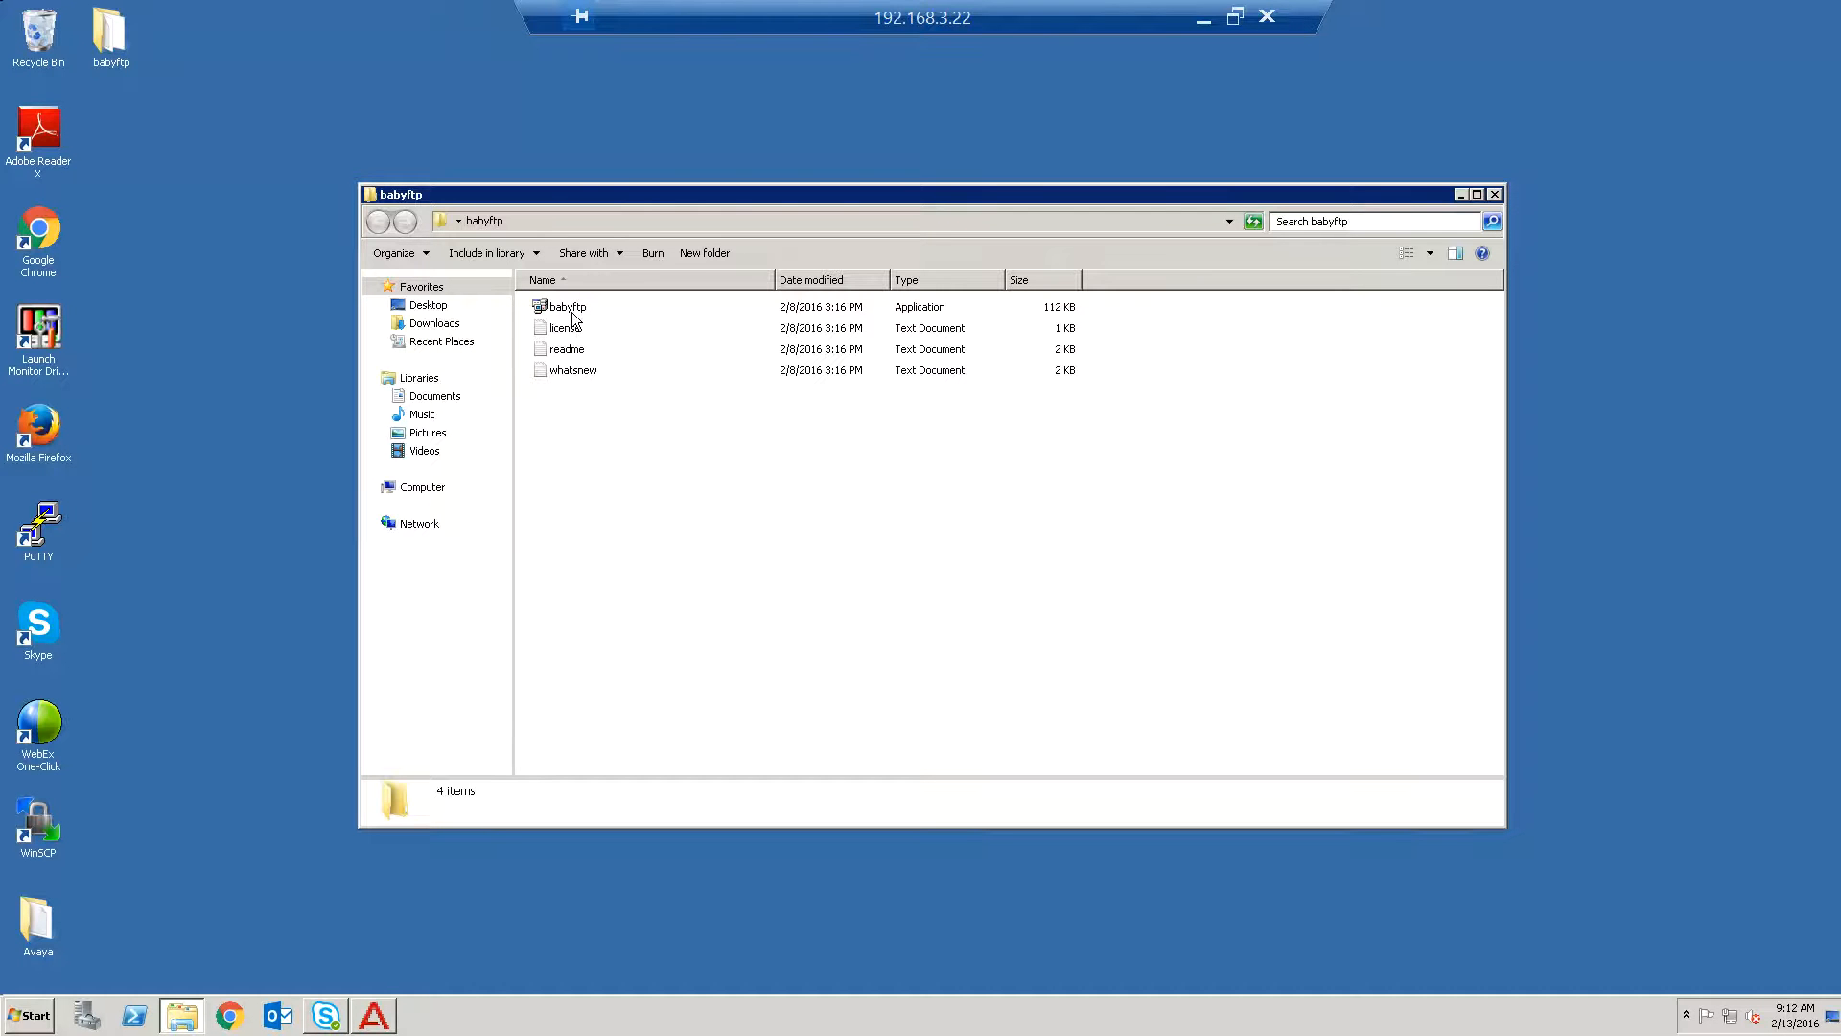
double_click(570, 307)
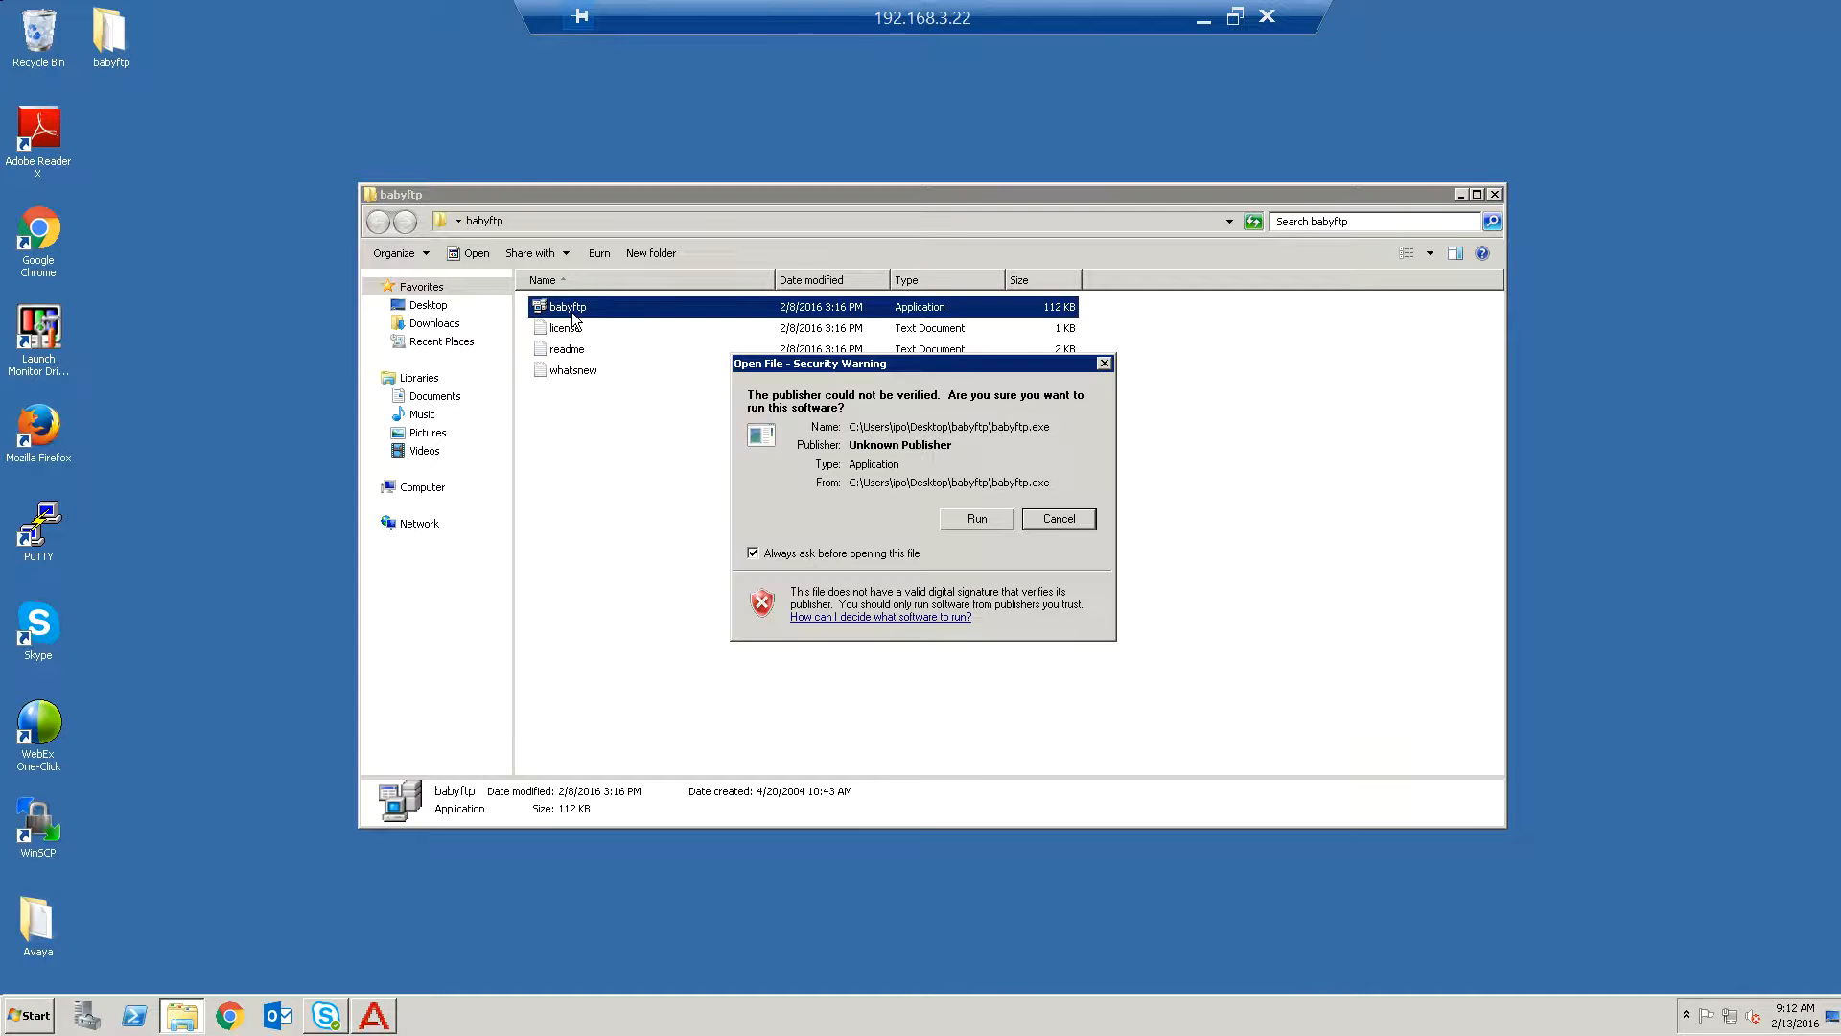
left_click(947, 523)
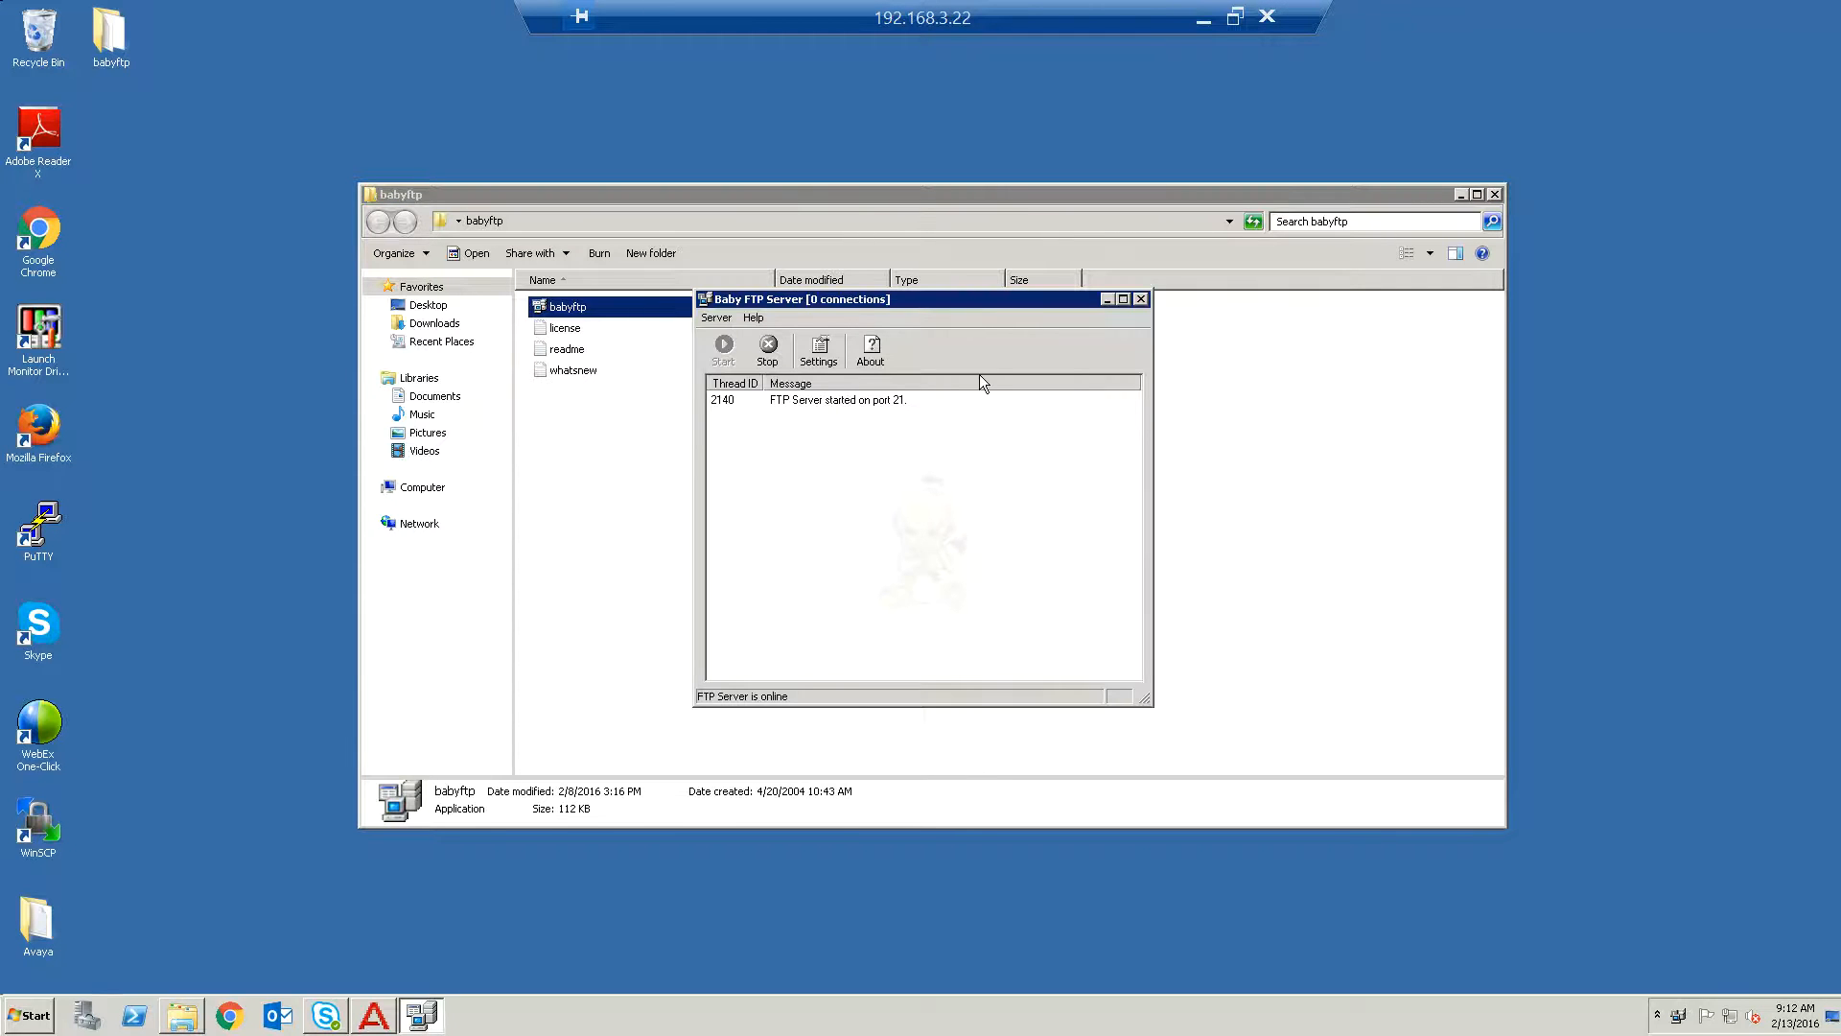
In the Baby FTP Server settings, set the home directory to C:\Users\ipo\Desktop\Avaya\Backup\appserver and apply.
left_click(818, 347)
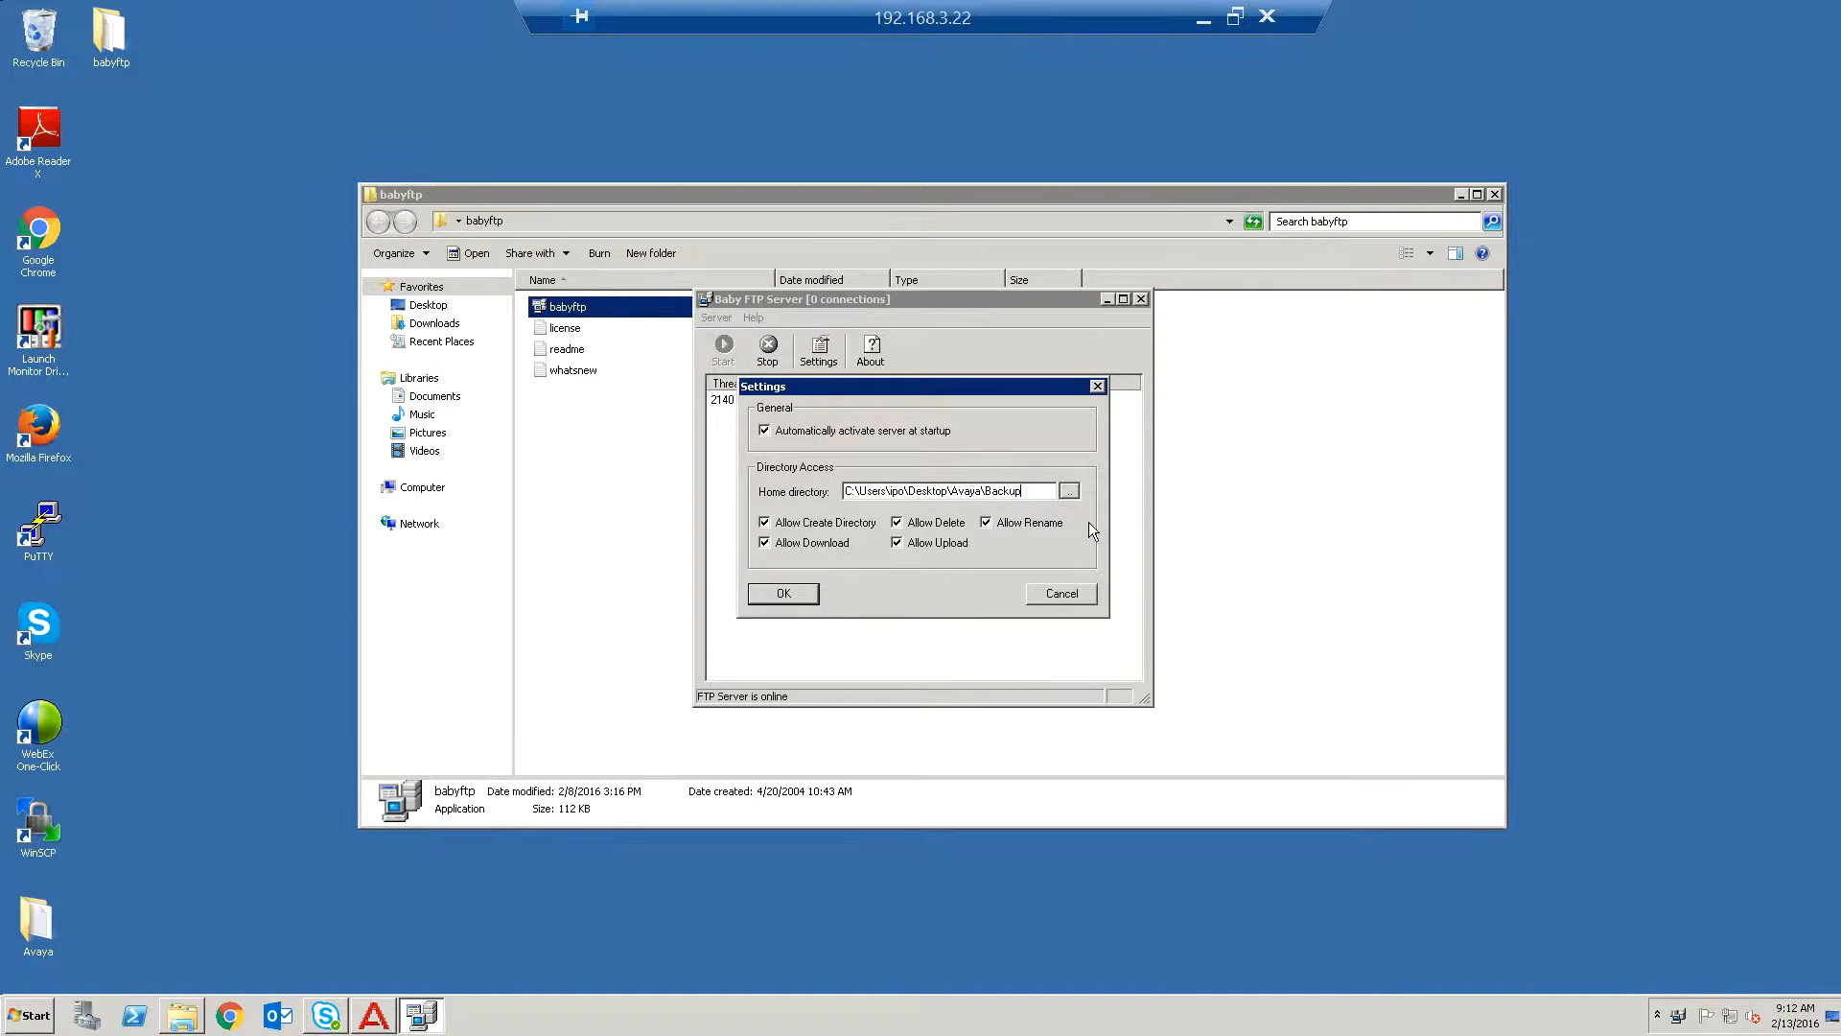
type("\\")
type("appen")
type("erve")
left_click(798, 593)
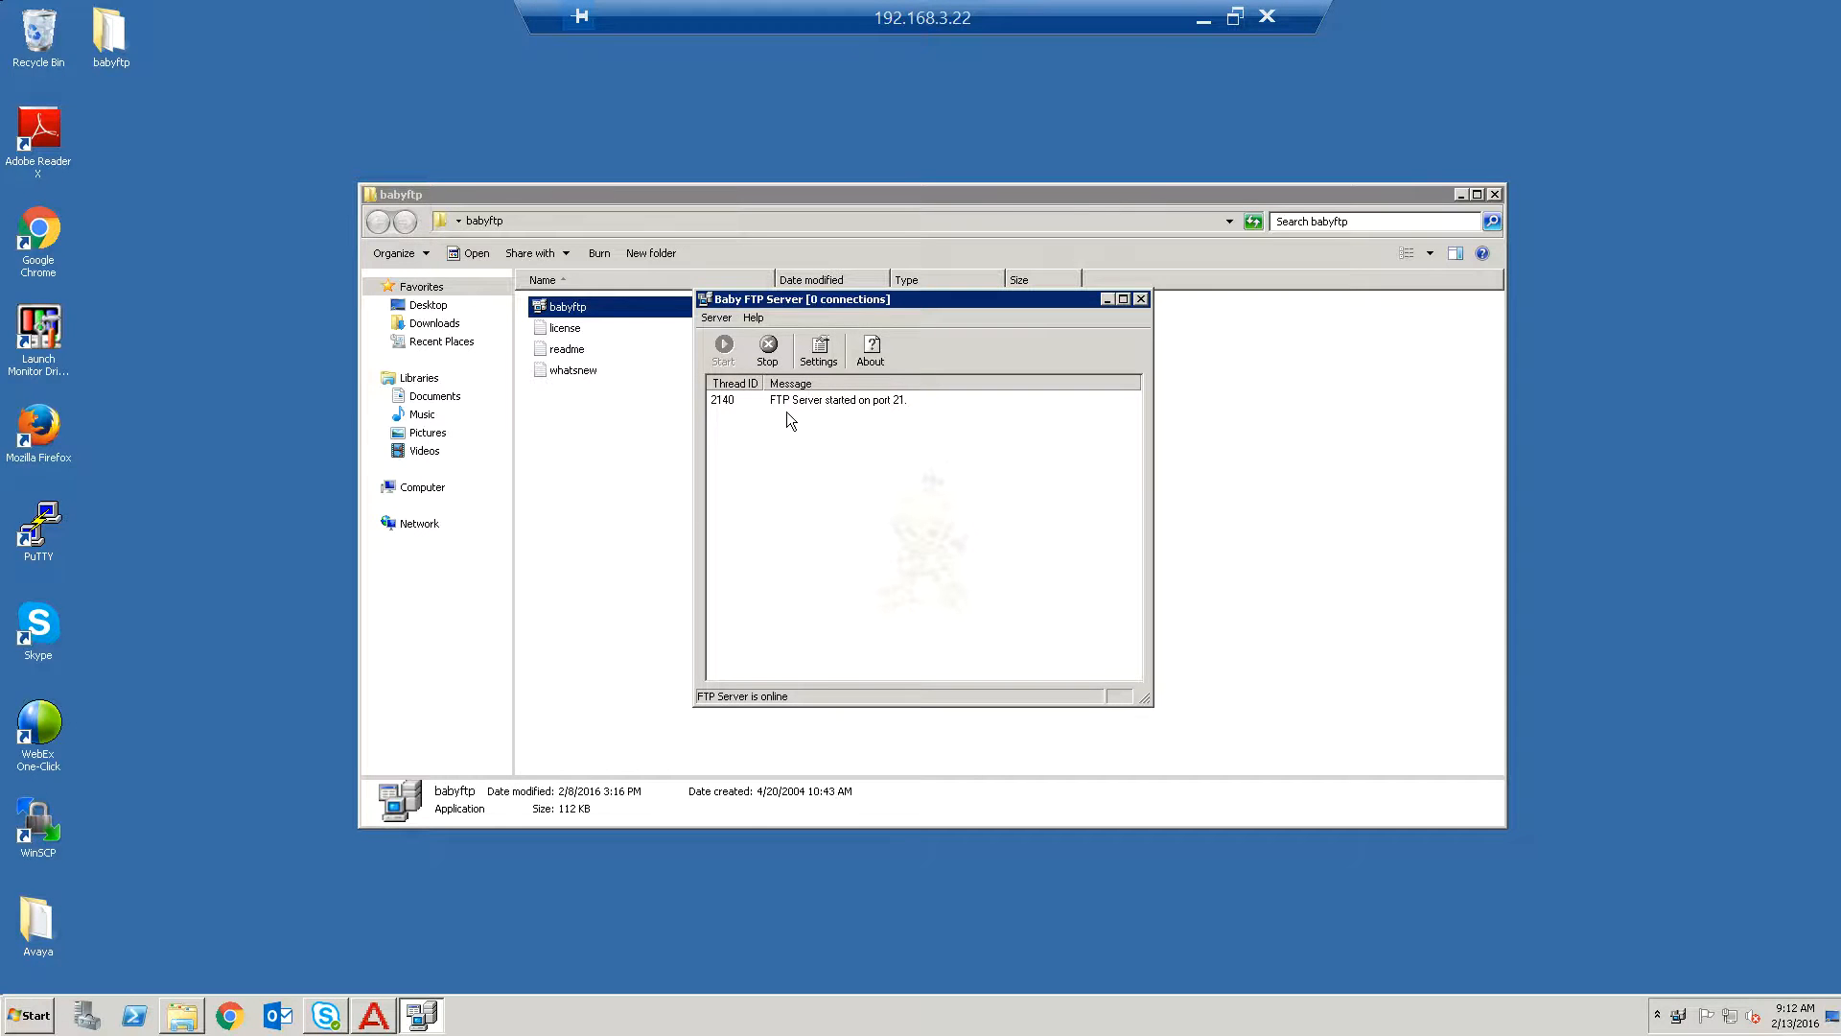
Create a new folder named appserver inside the Avaya Backup folder on the desktop.
double_click(36, 926)
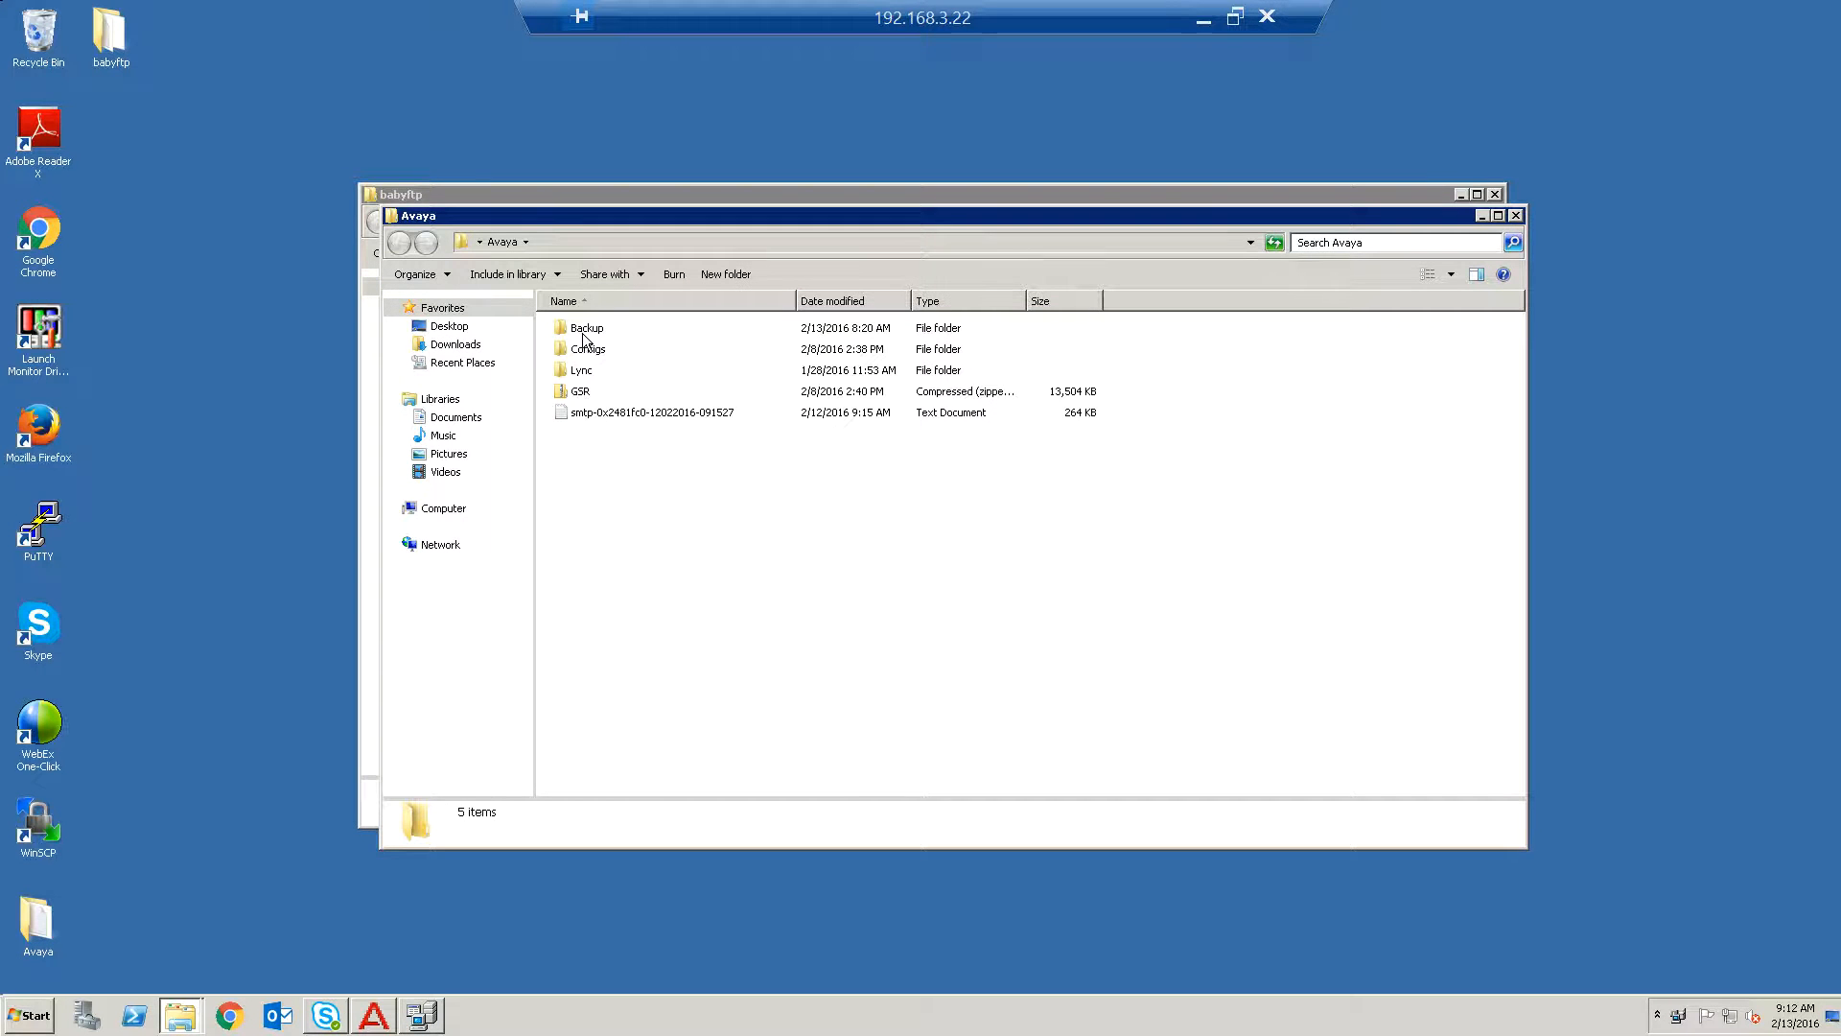
double_click(584, 330)
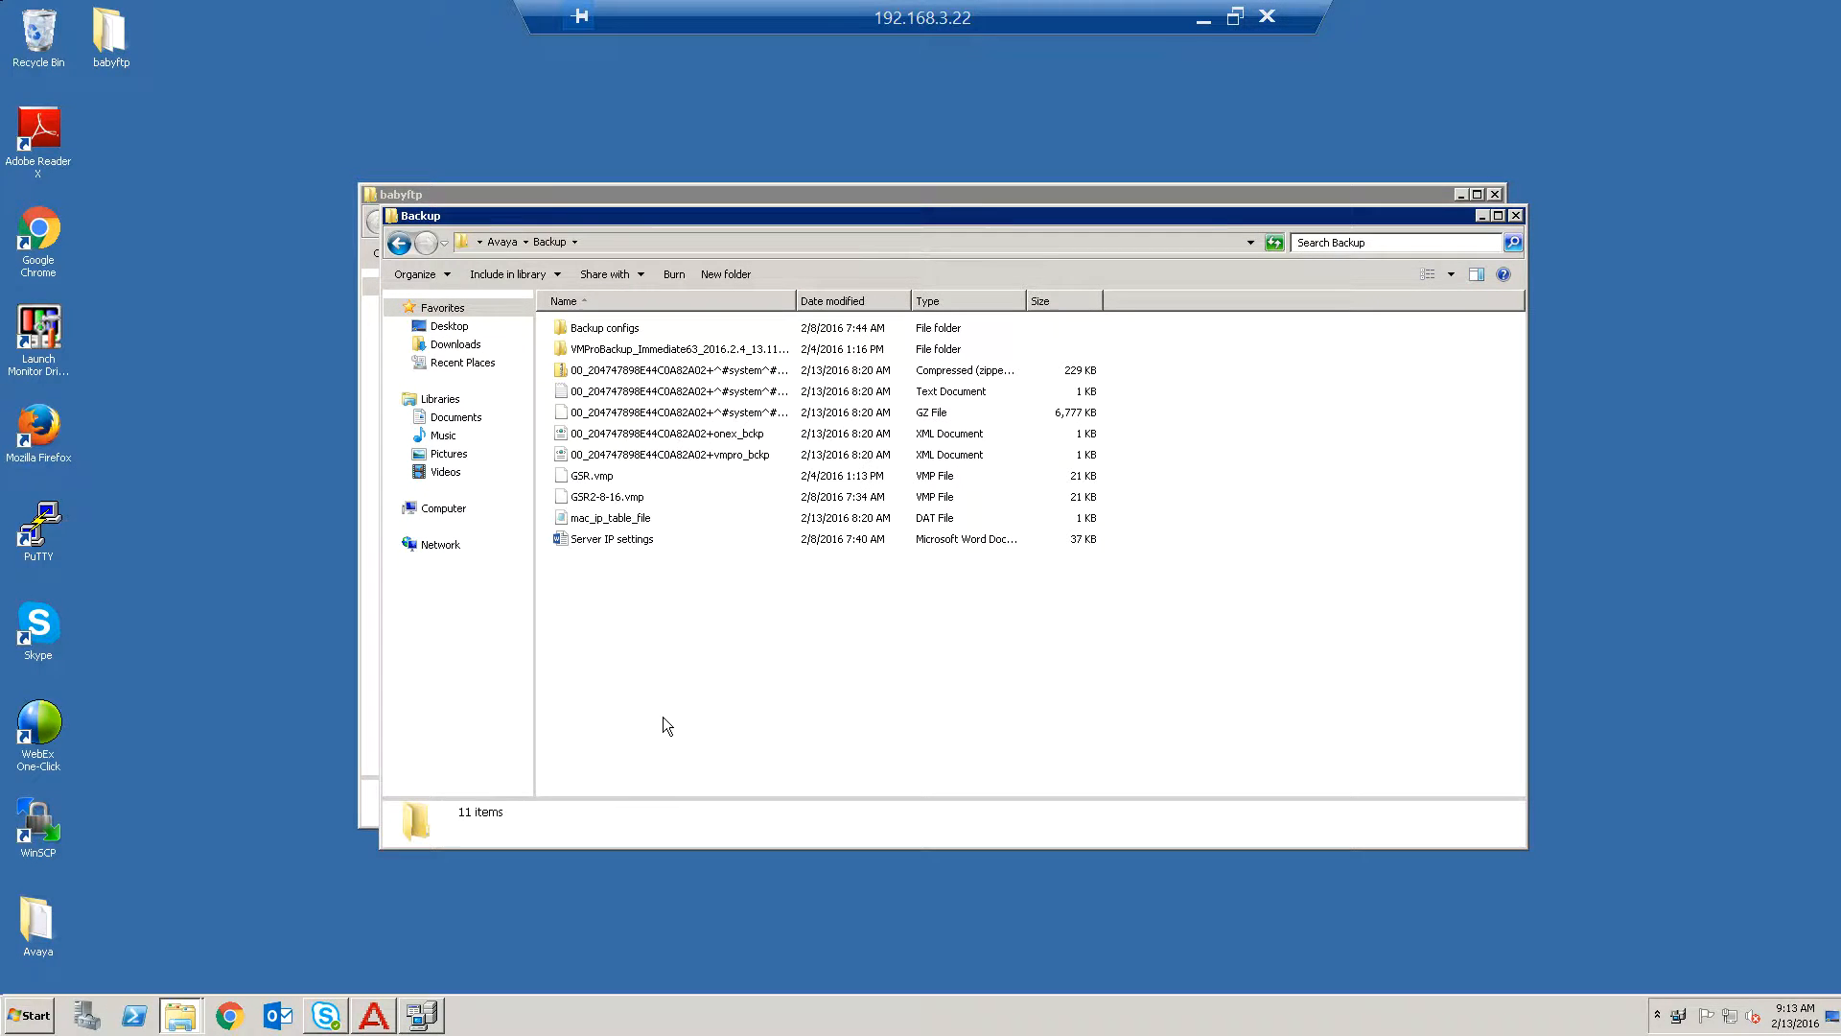
right_click(664, 652)
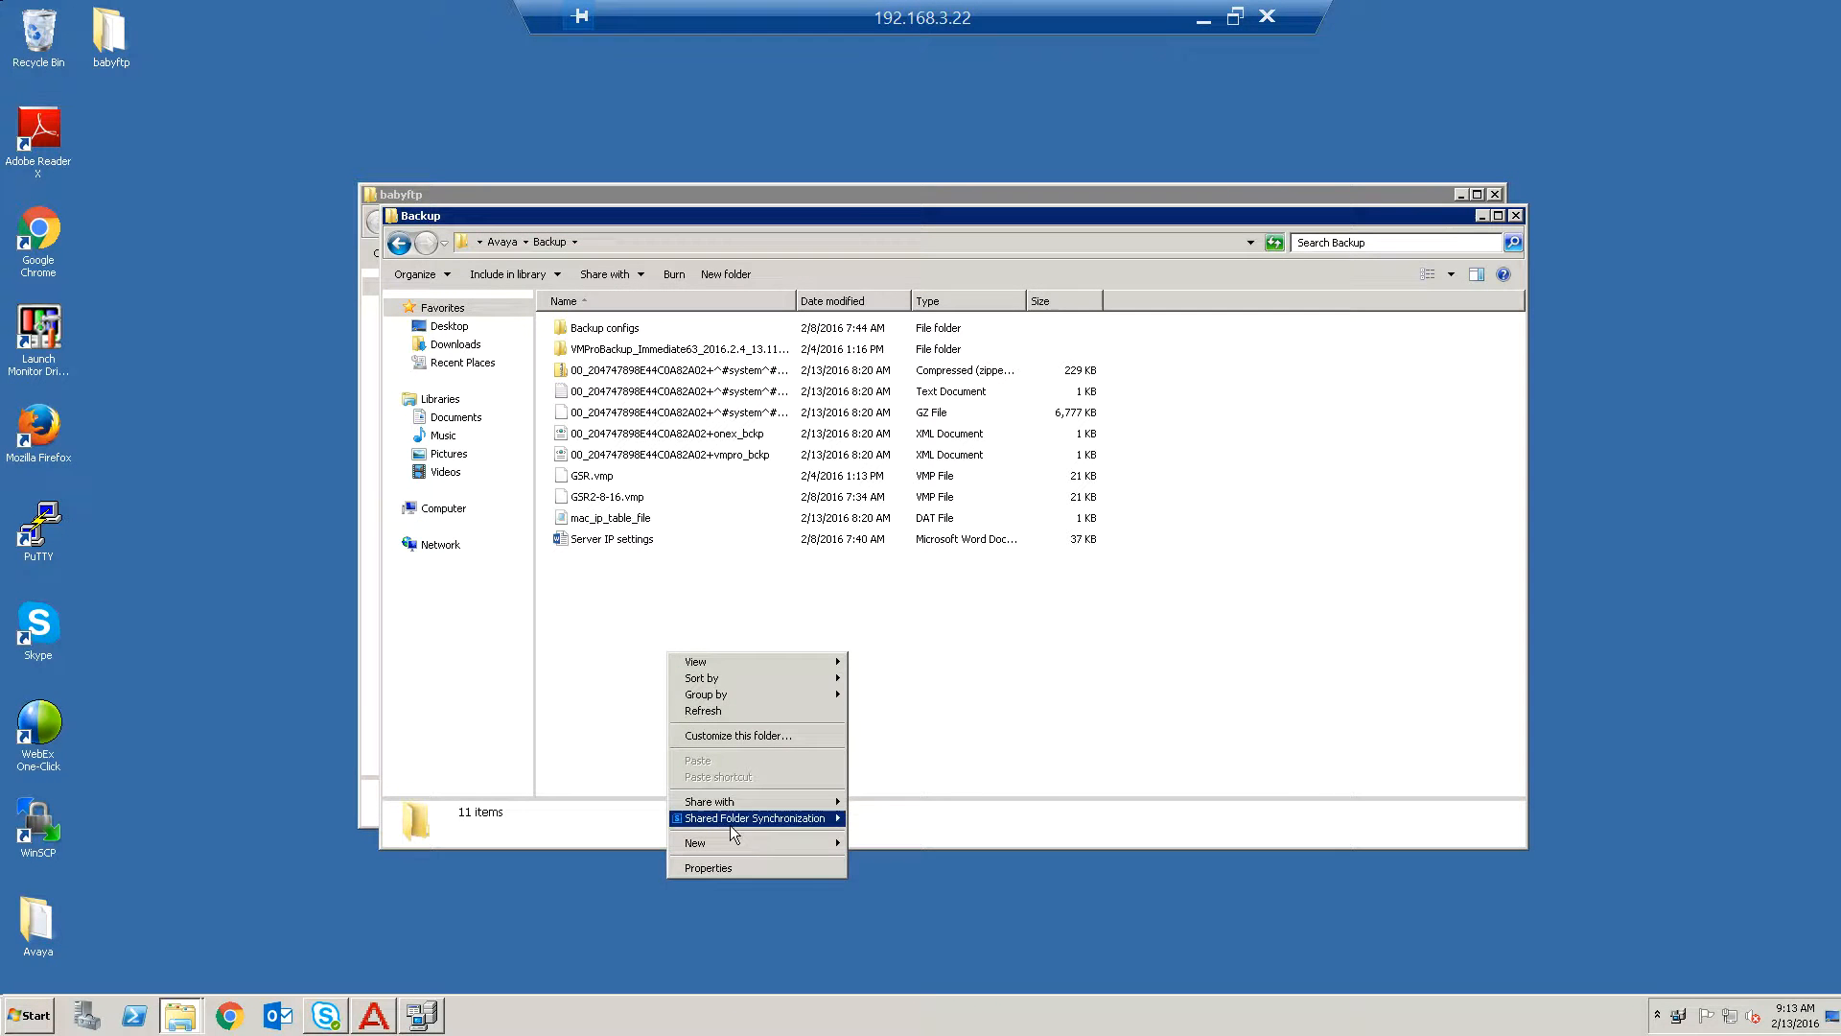
mouse_move(735, 843)
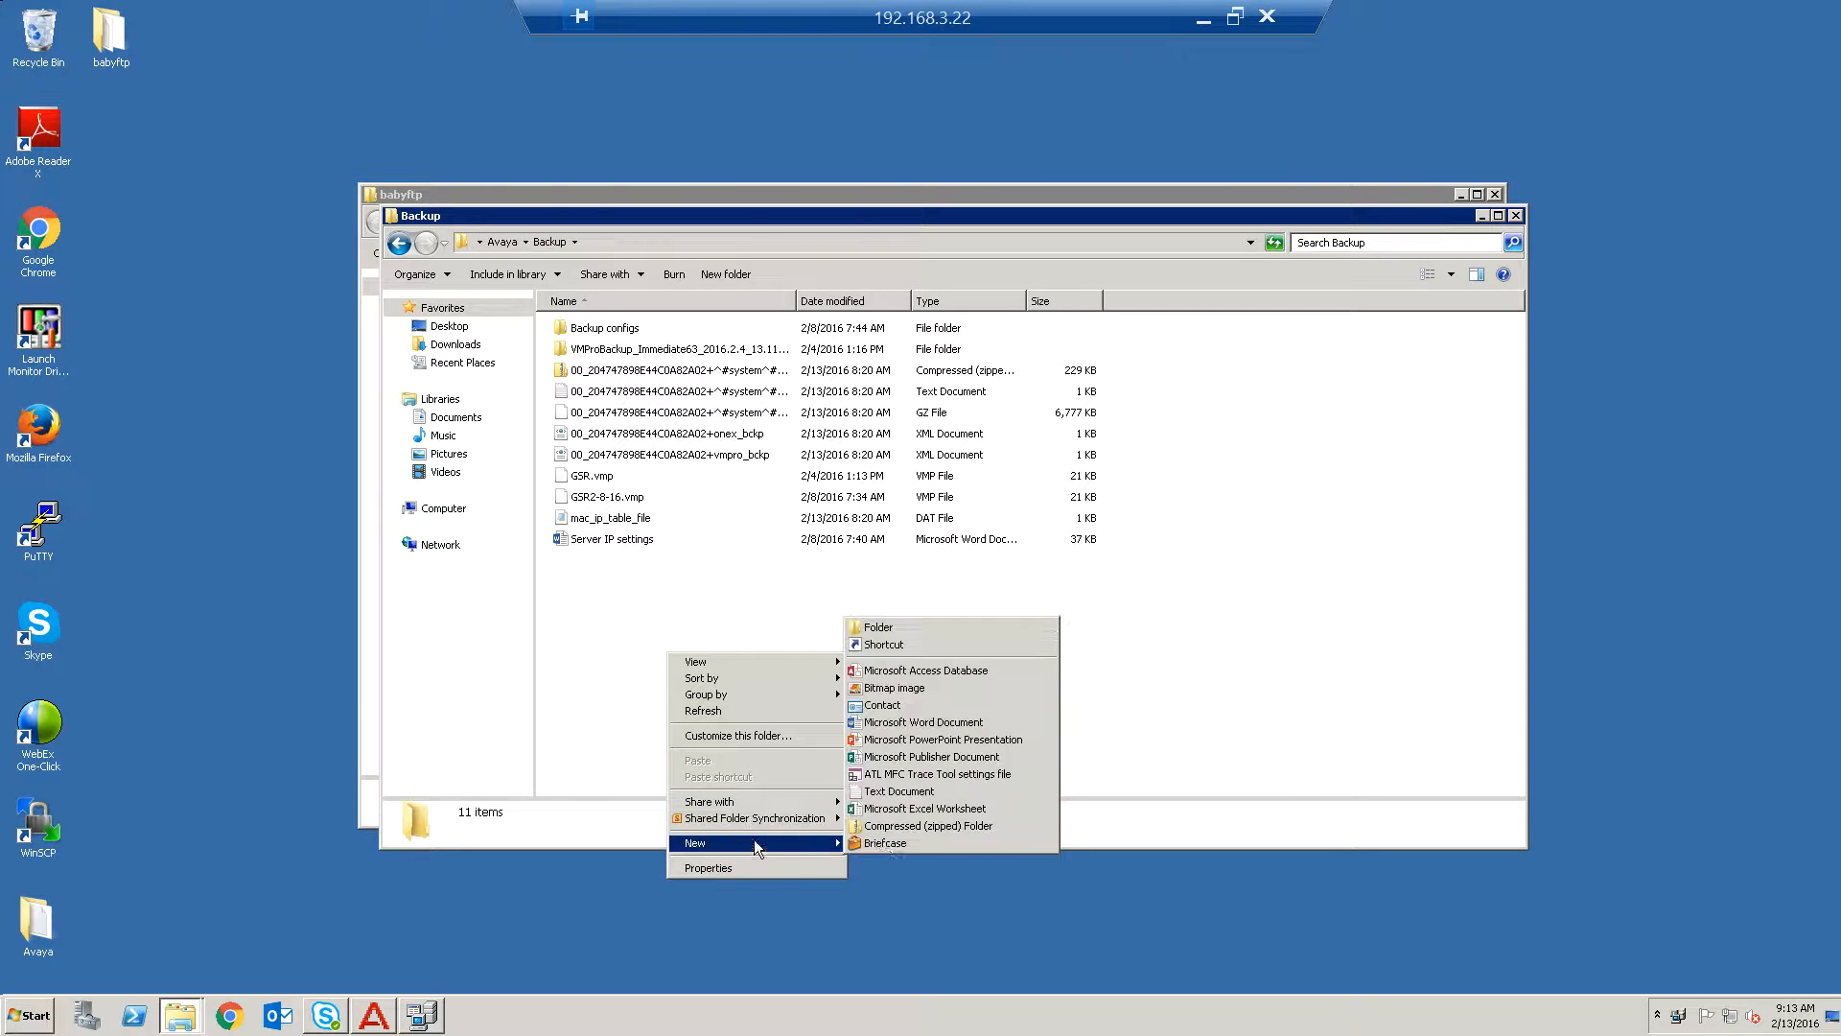
left_click(876, 628)
type("appserver")
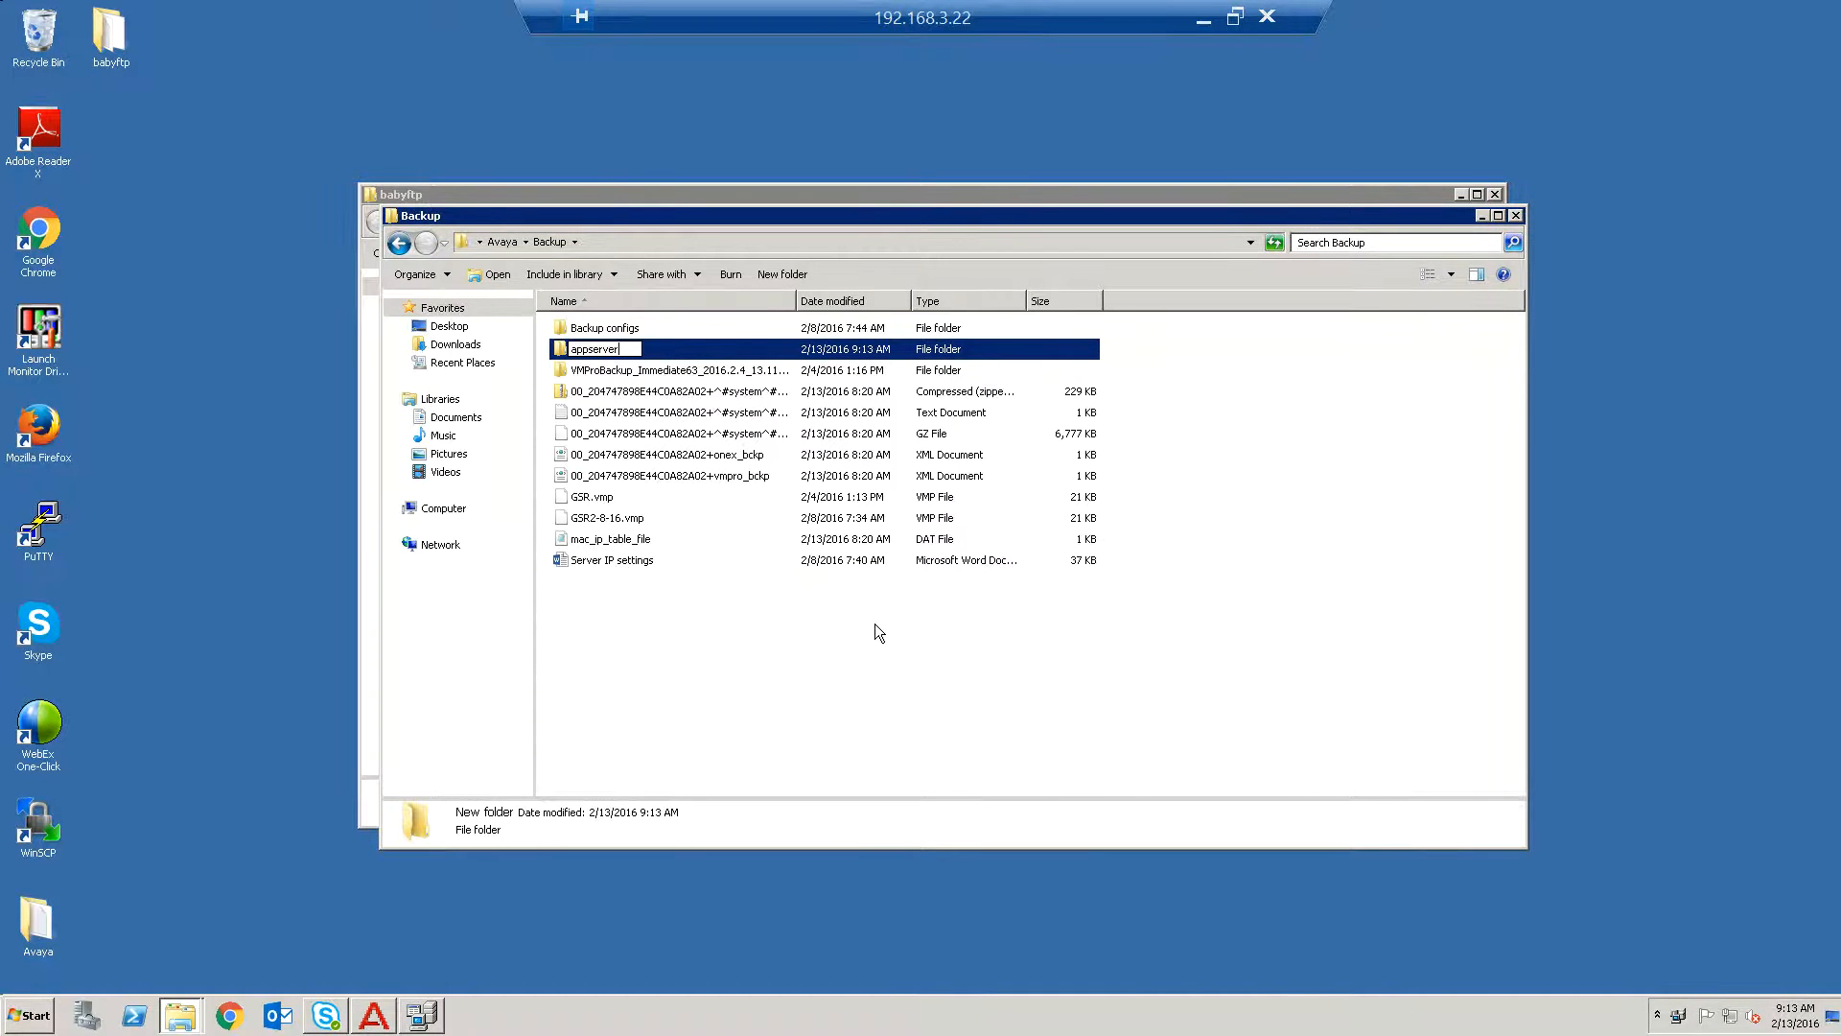
key("Return")
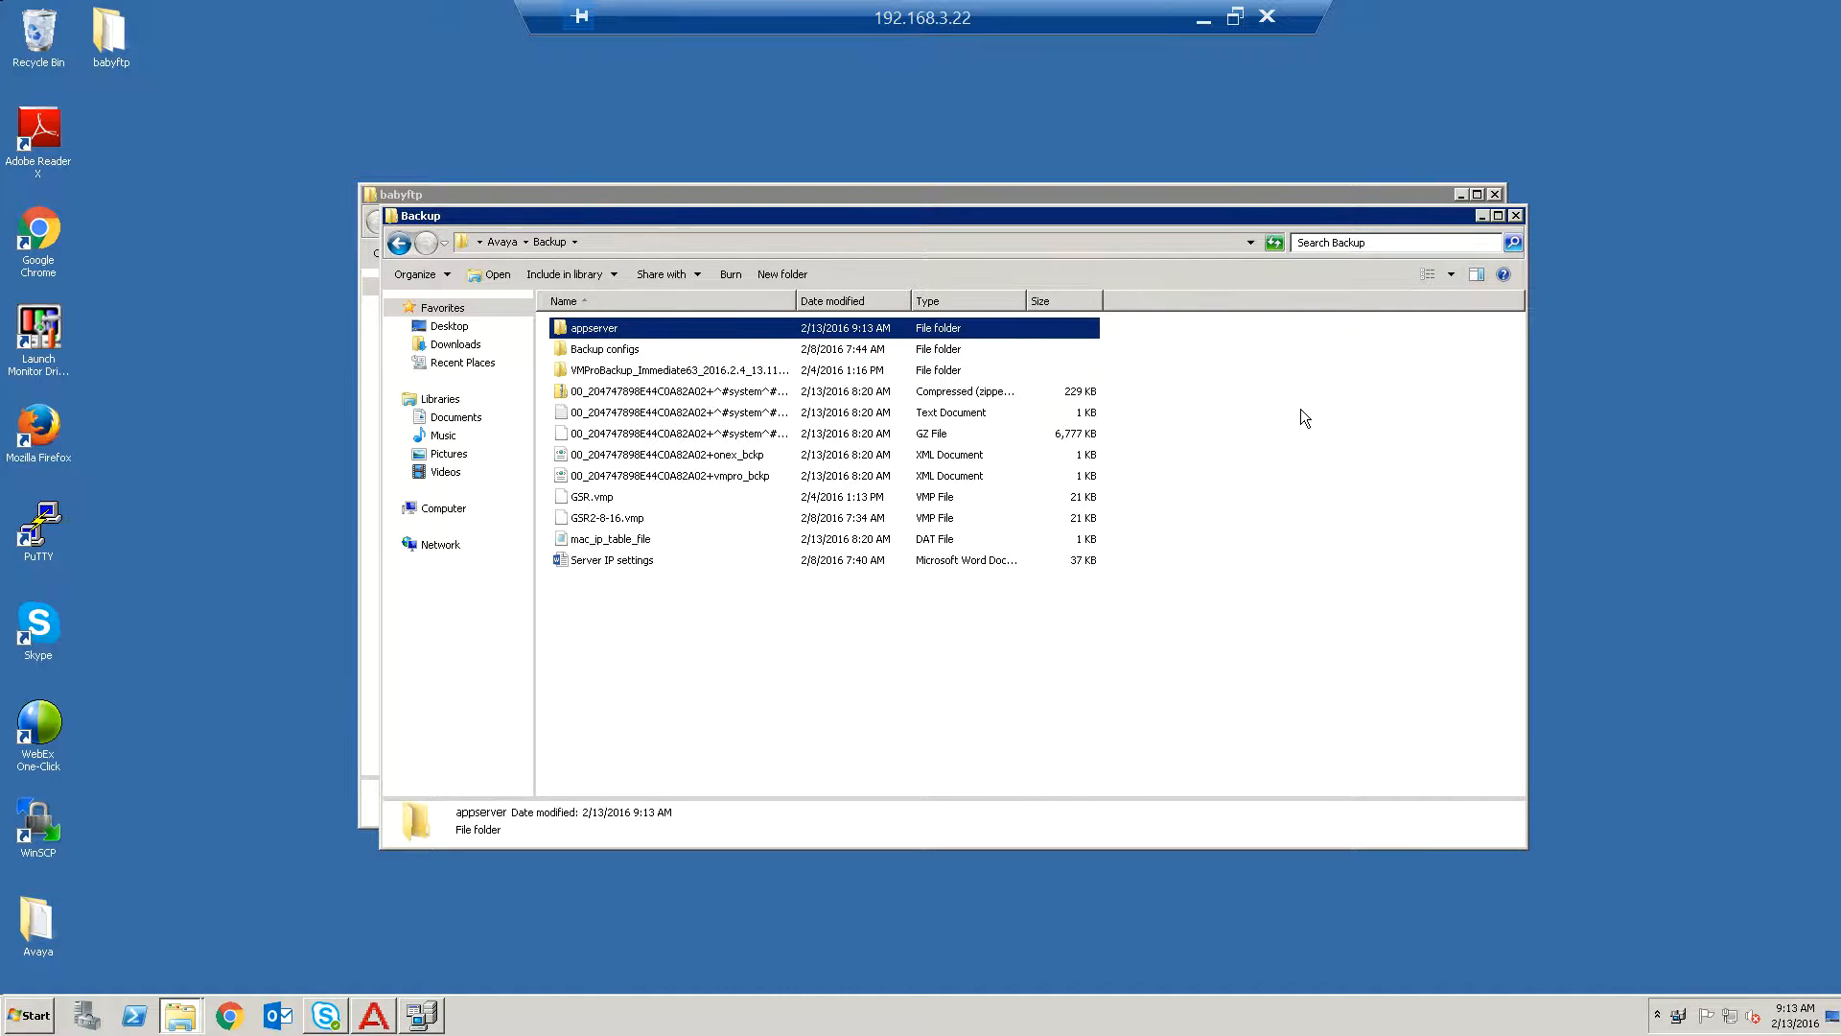
Recheck the Baby FTP Server home directory setting, then minimize the server and close the file windows.
left_click(1515, 215)
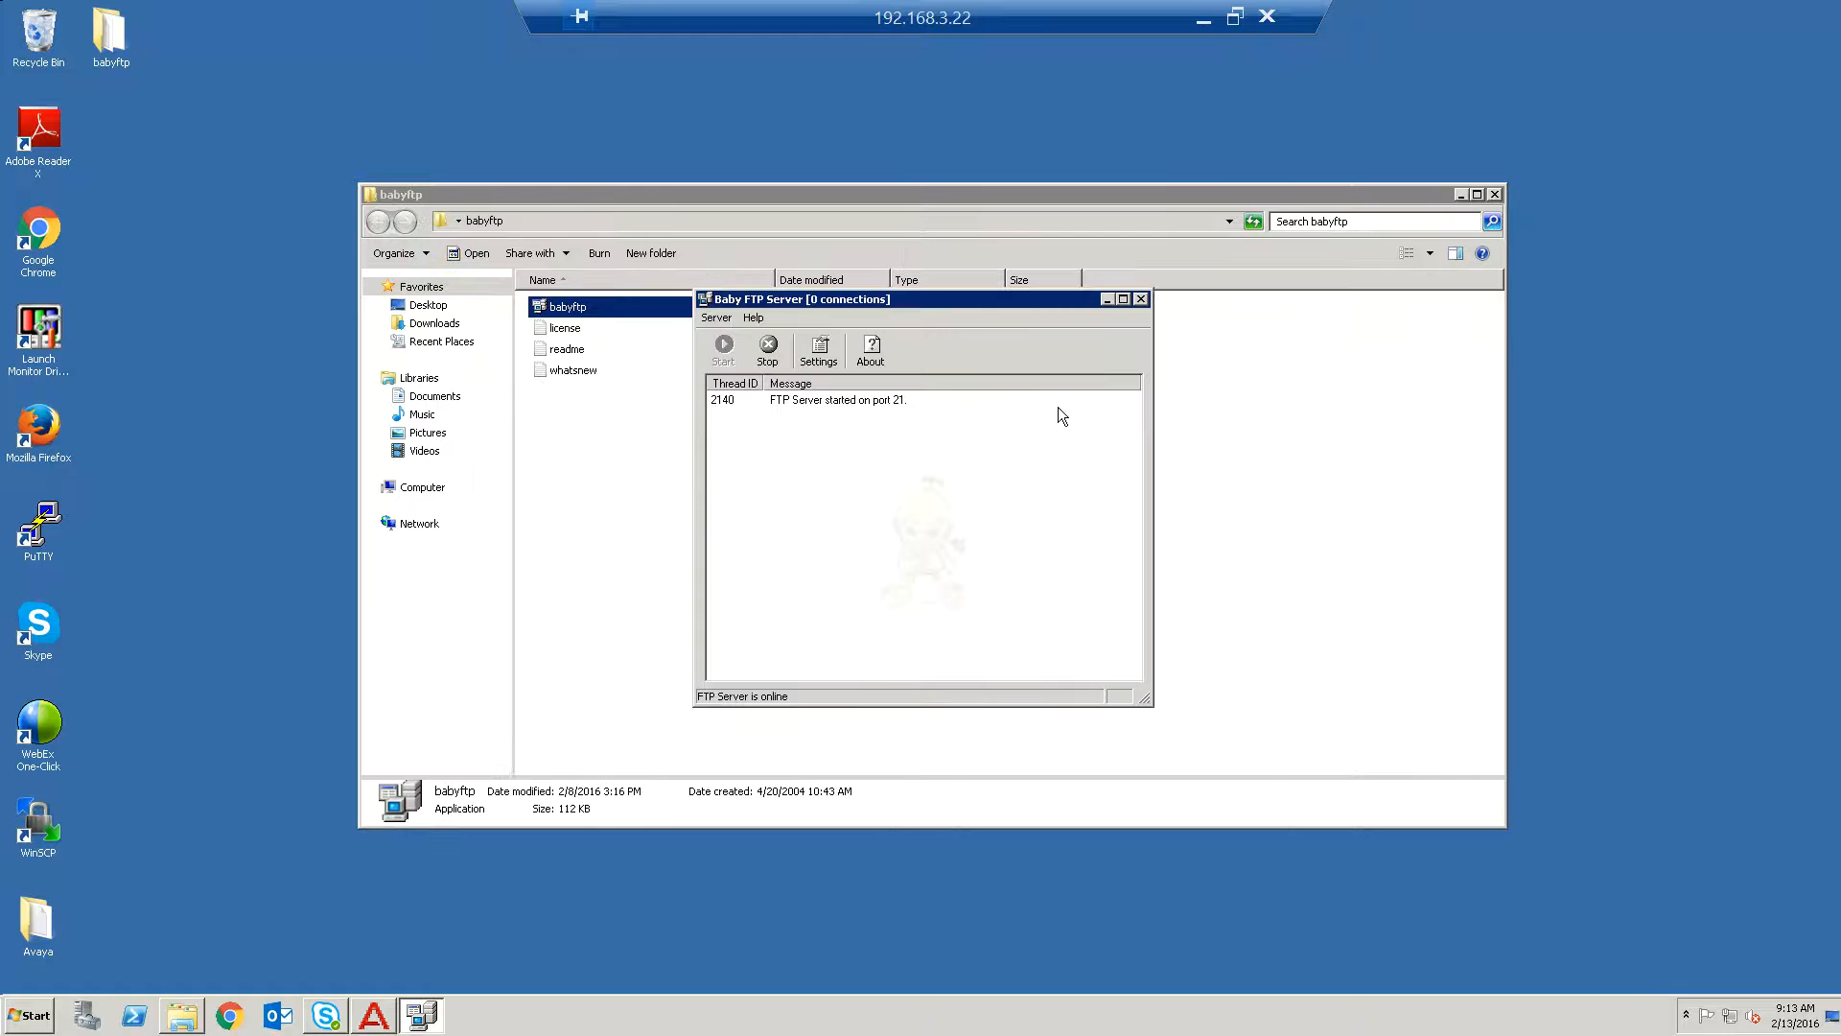
left_click(819, 350)
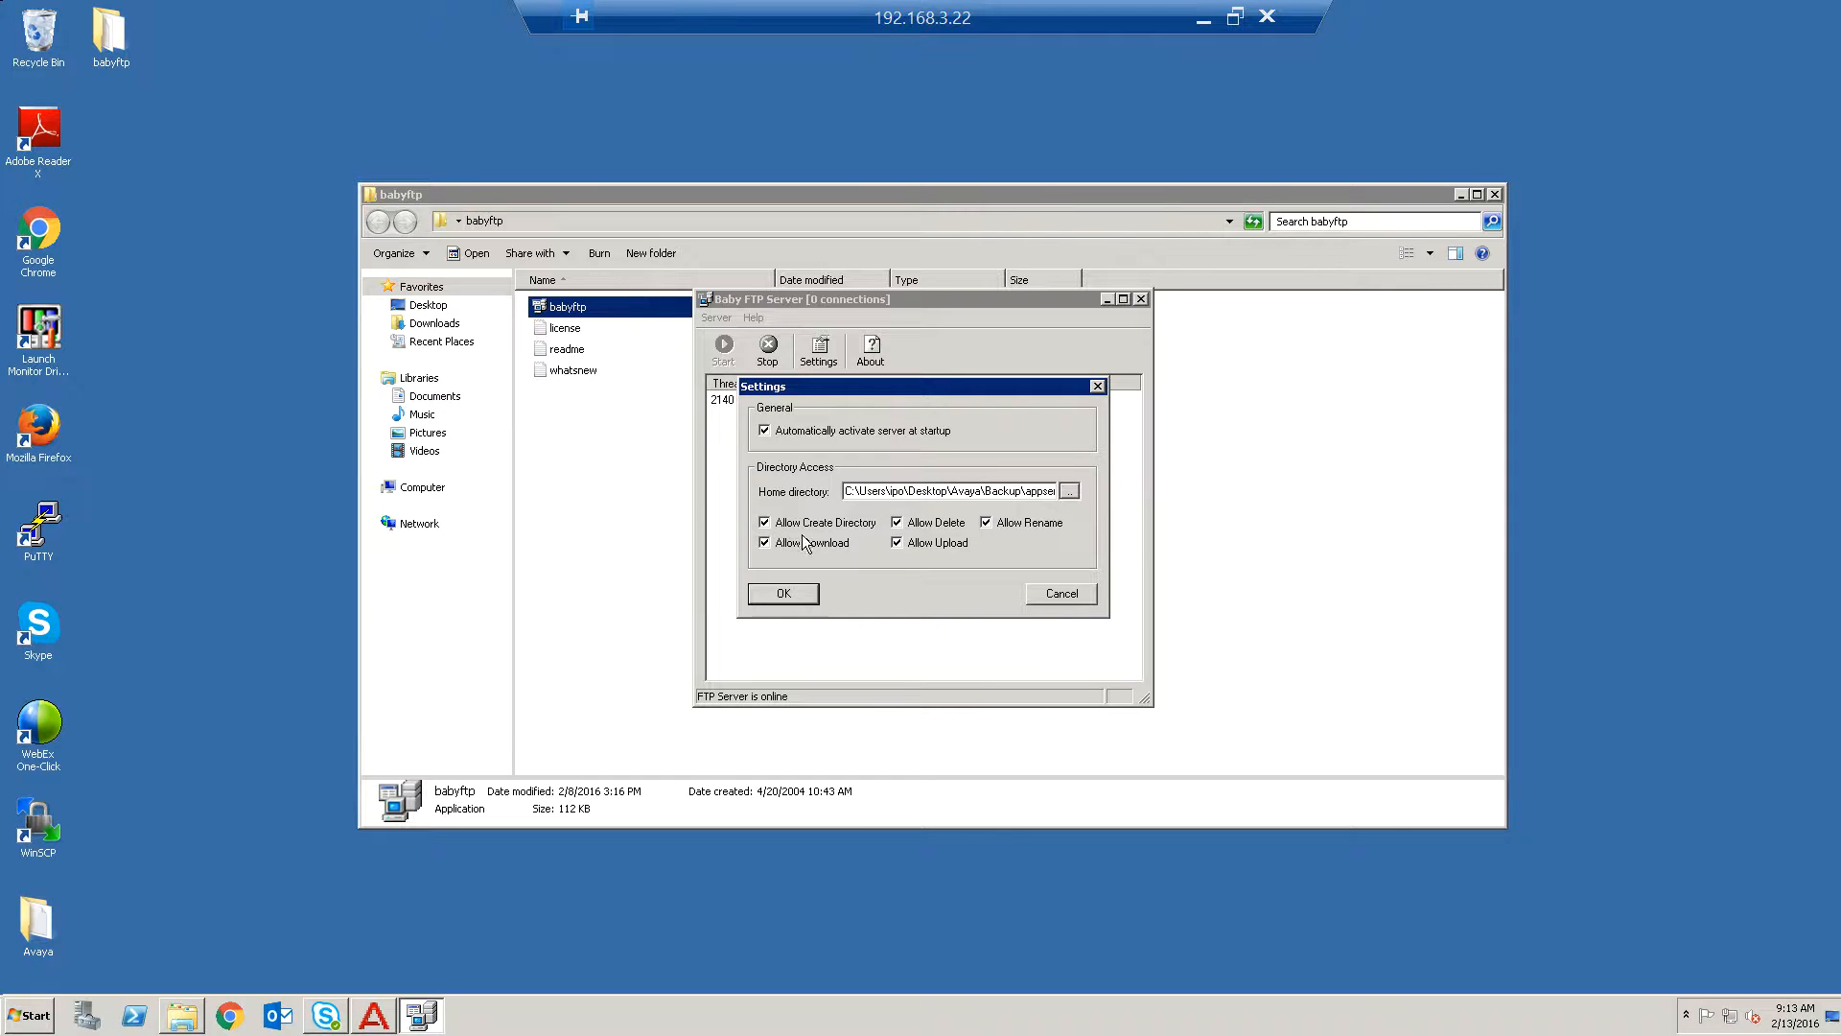
left_click(784, 594)
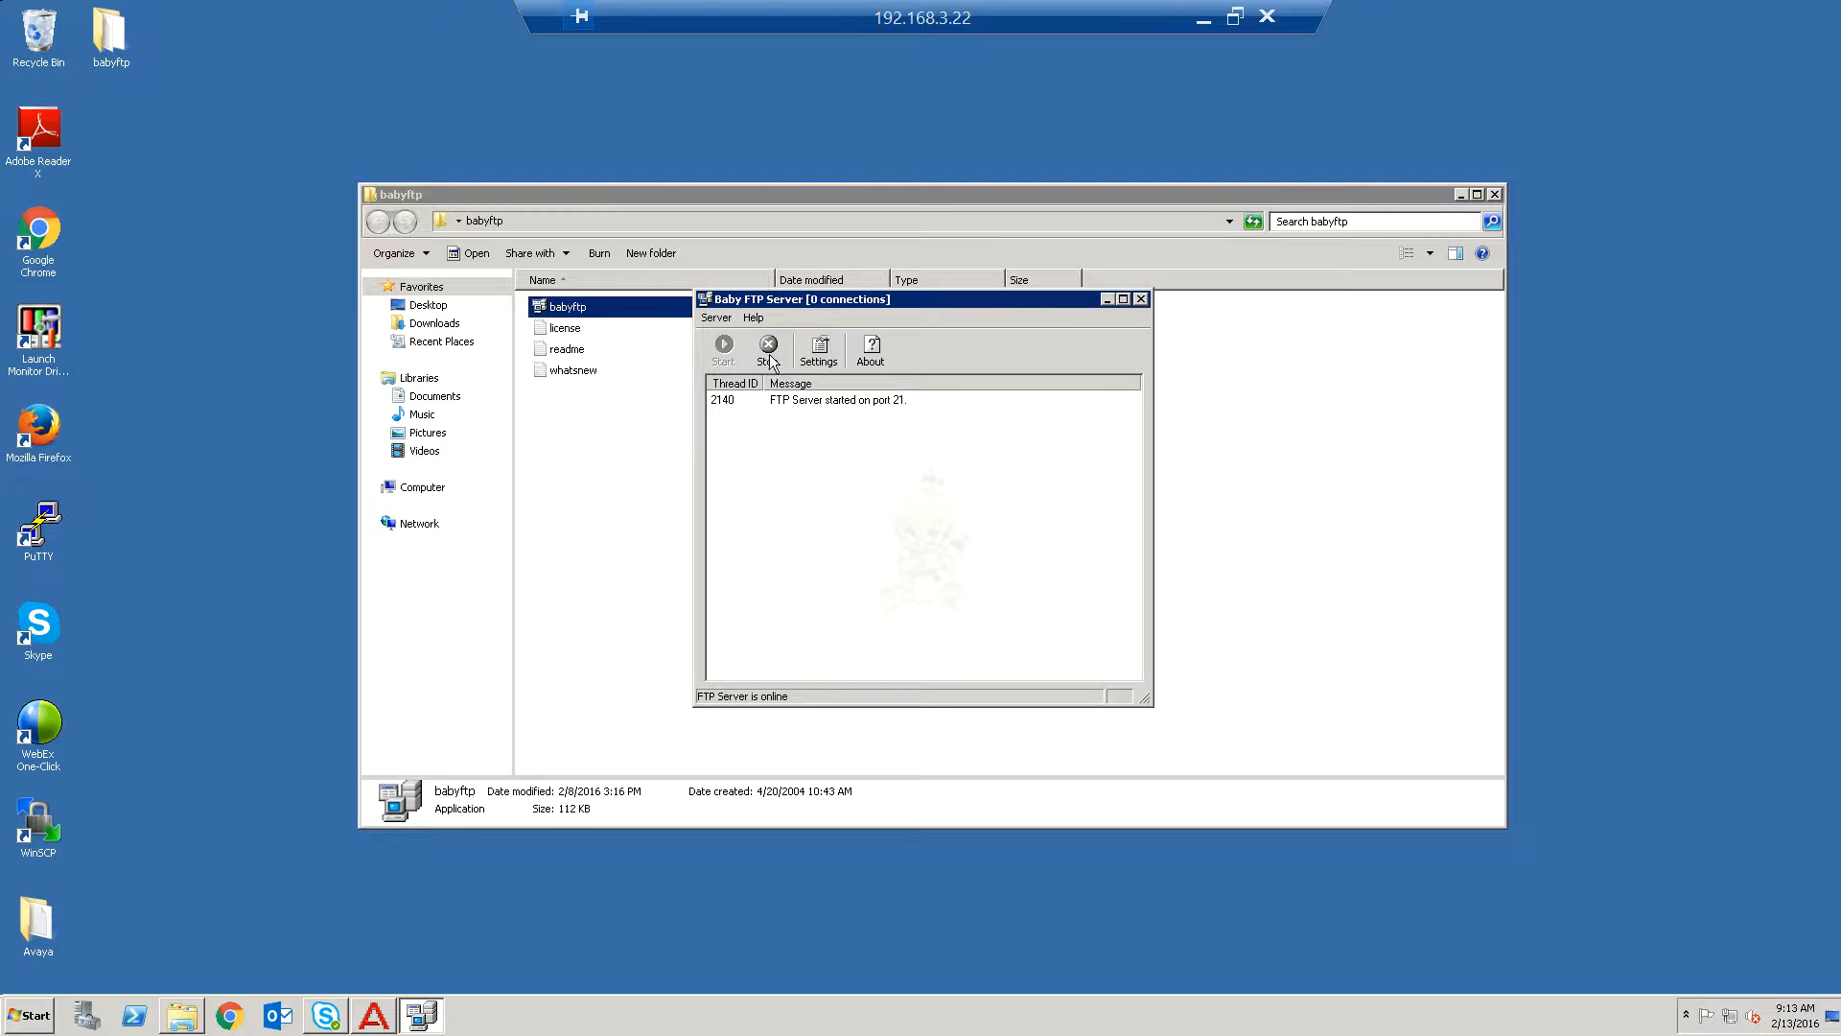
left_click(1106, 299)
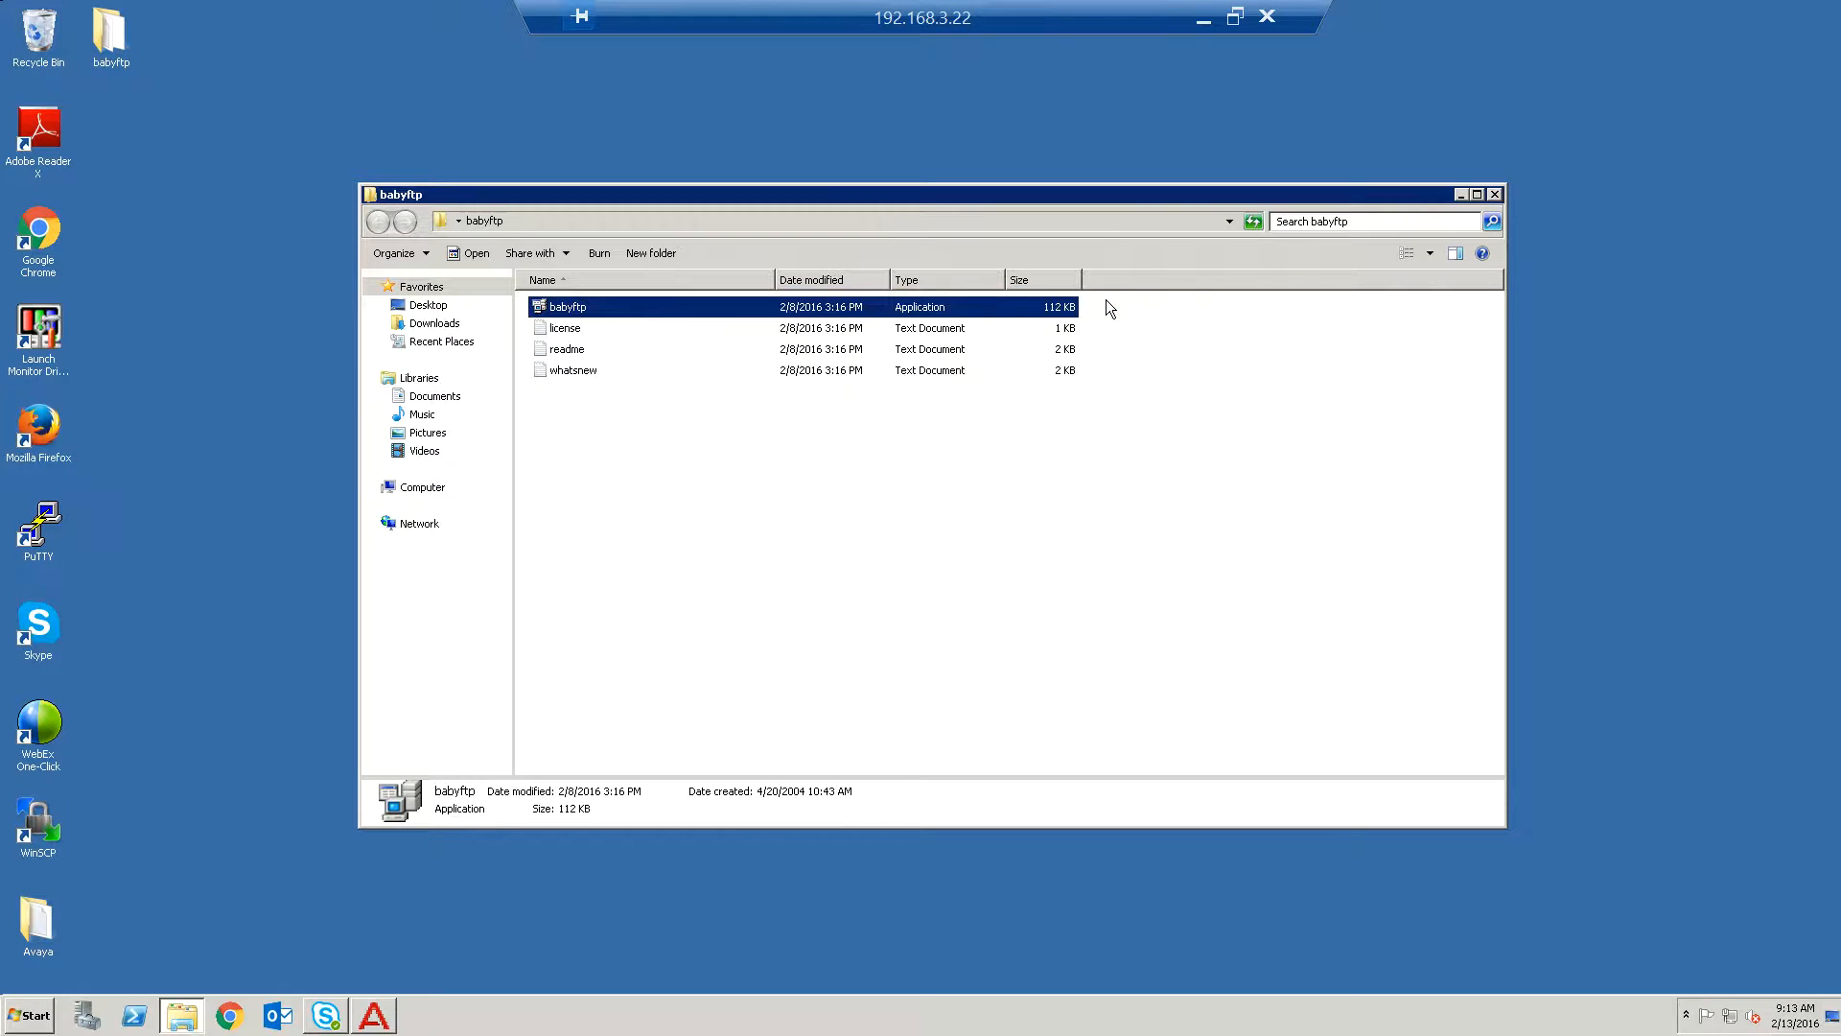
left_click(1493, 196)
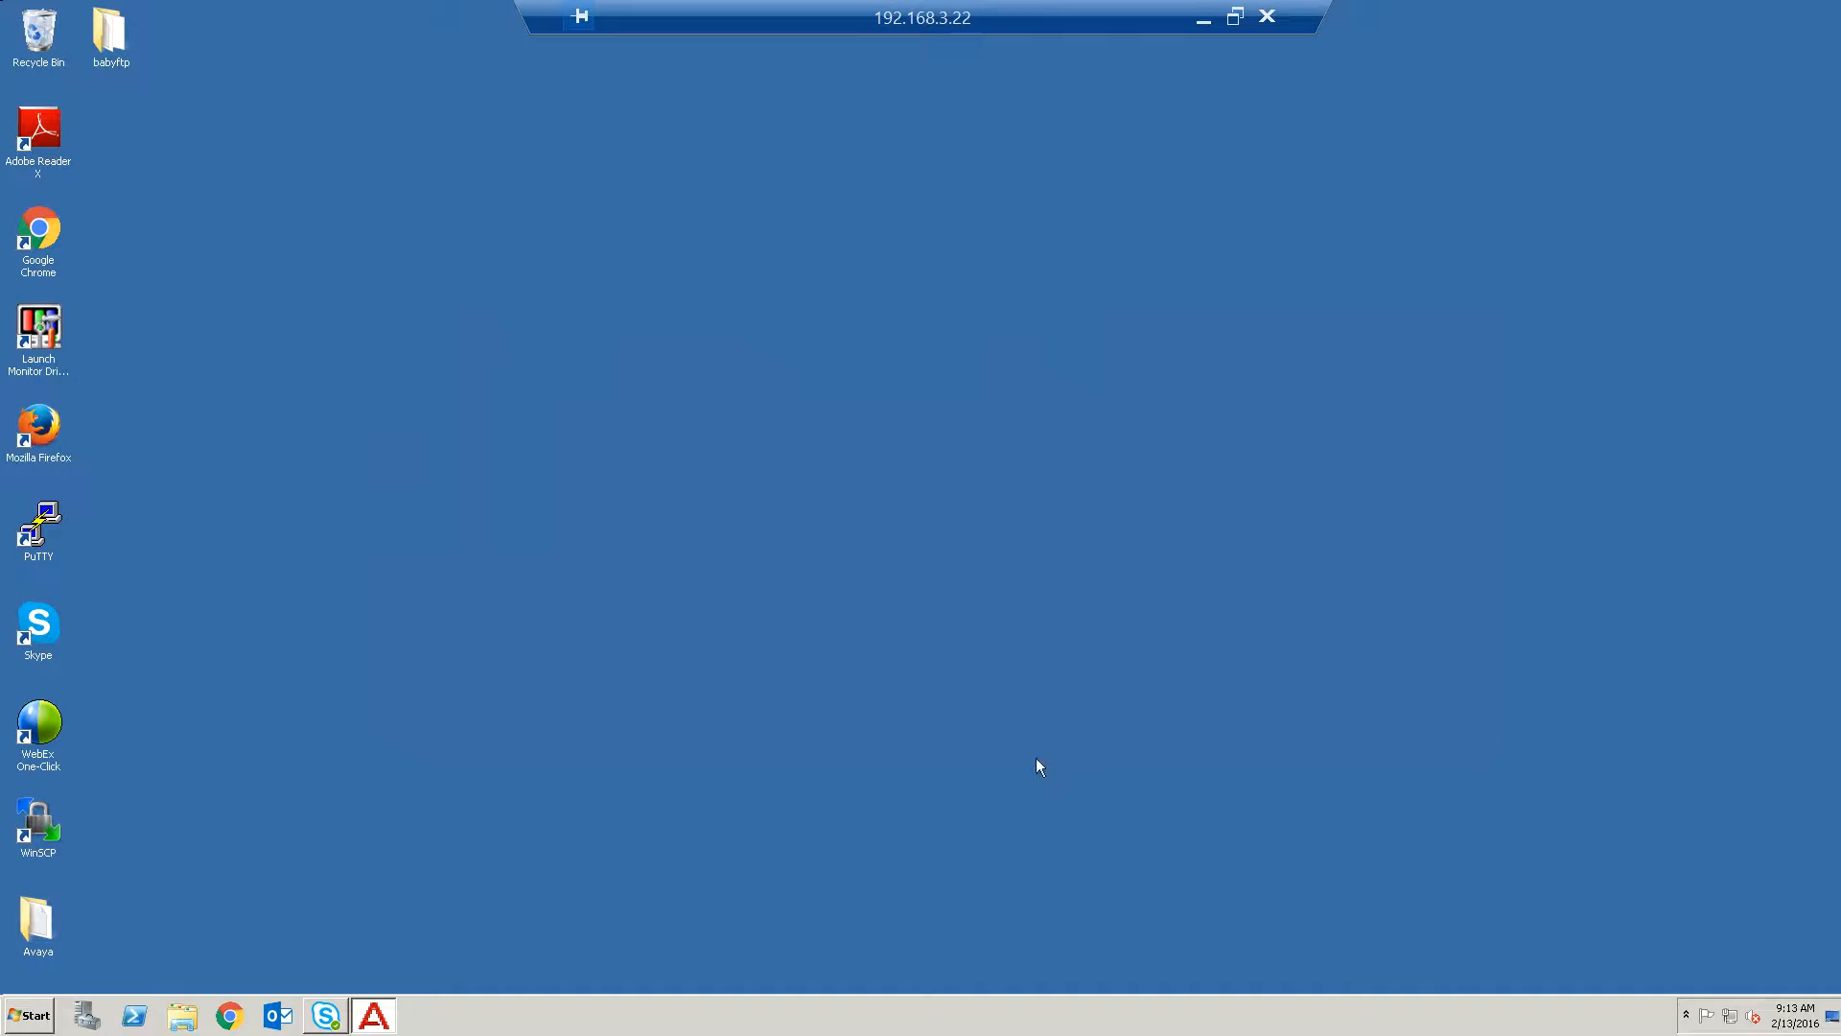
Open Avaya IP Office Web Manager from the bookmarks and log in as Administrator with the account password.
left_click(240, 1017)
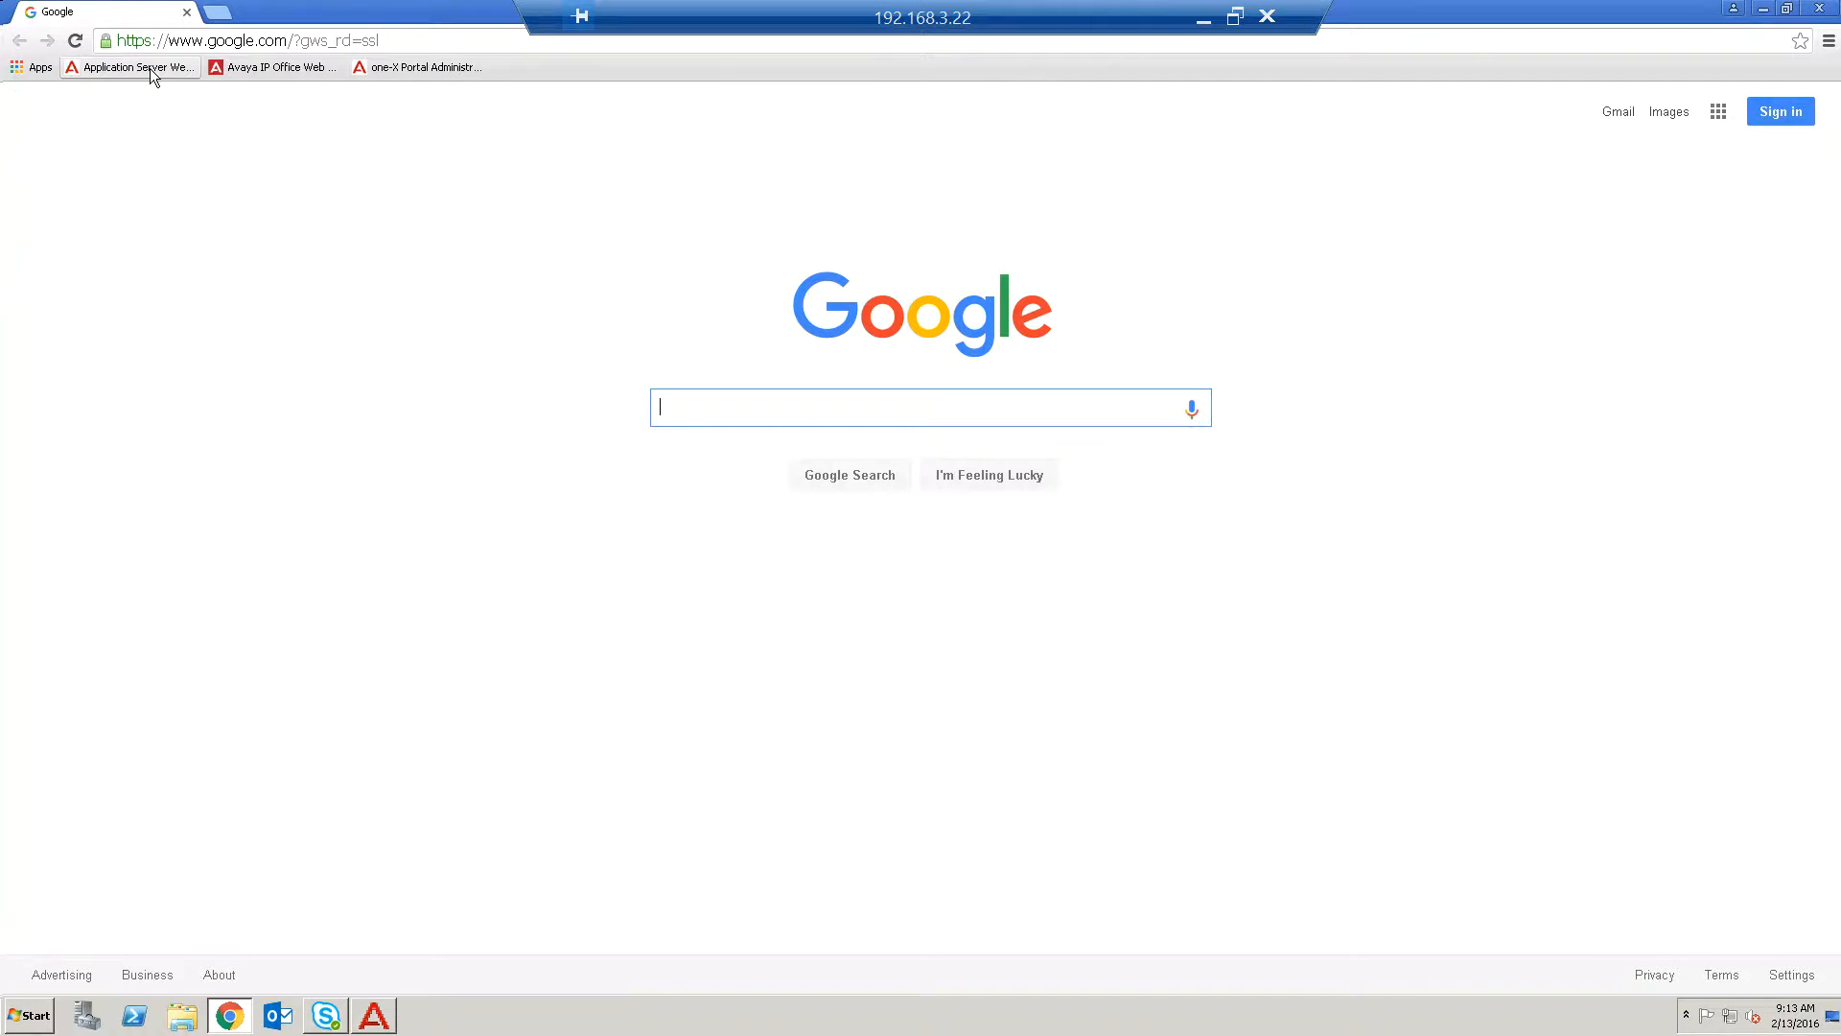
left_click(292, 71)
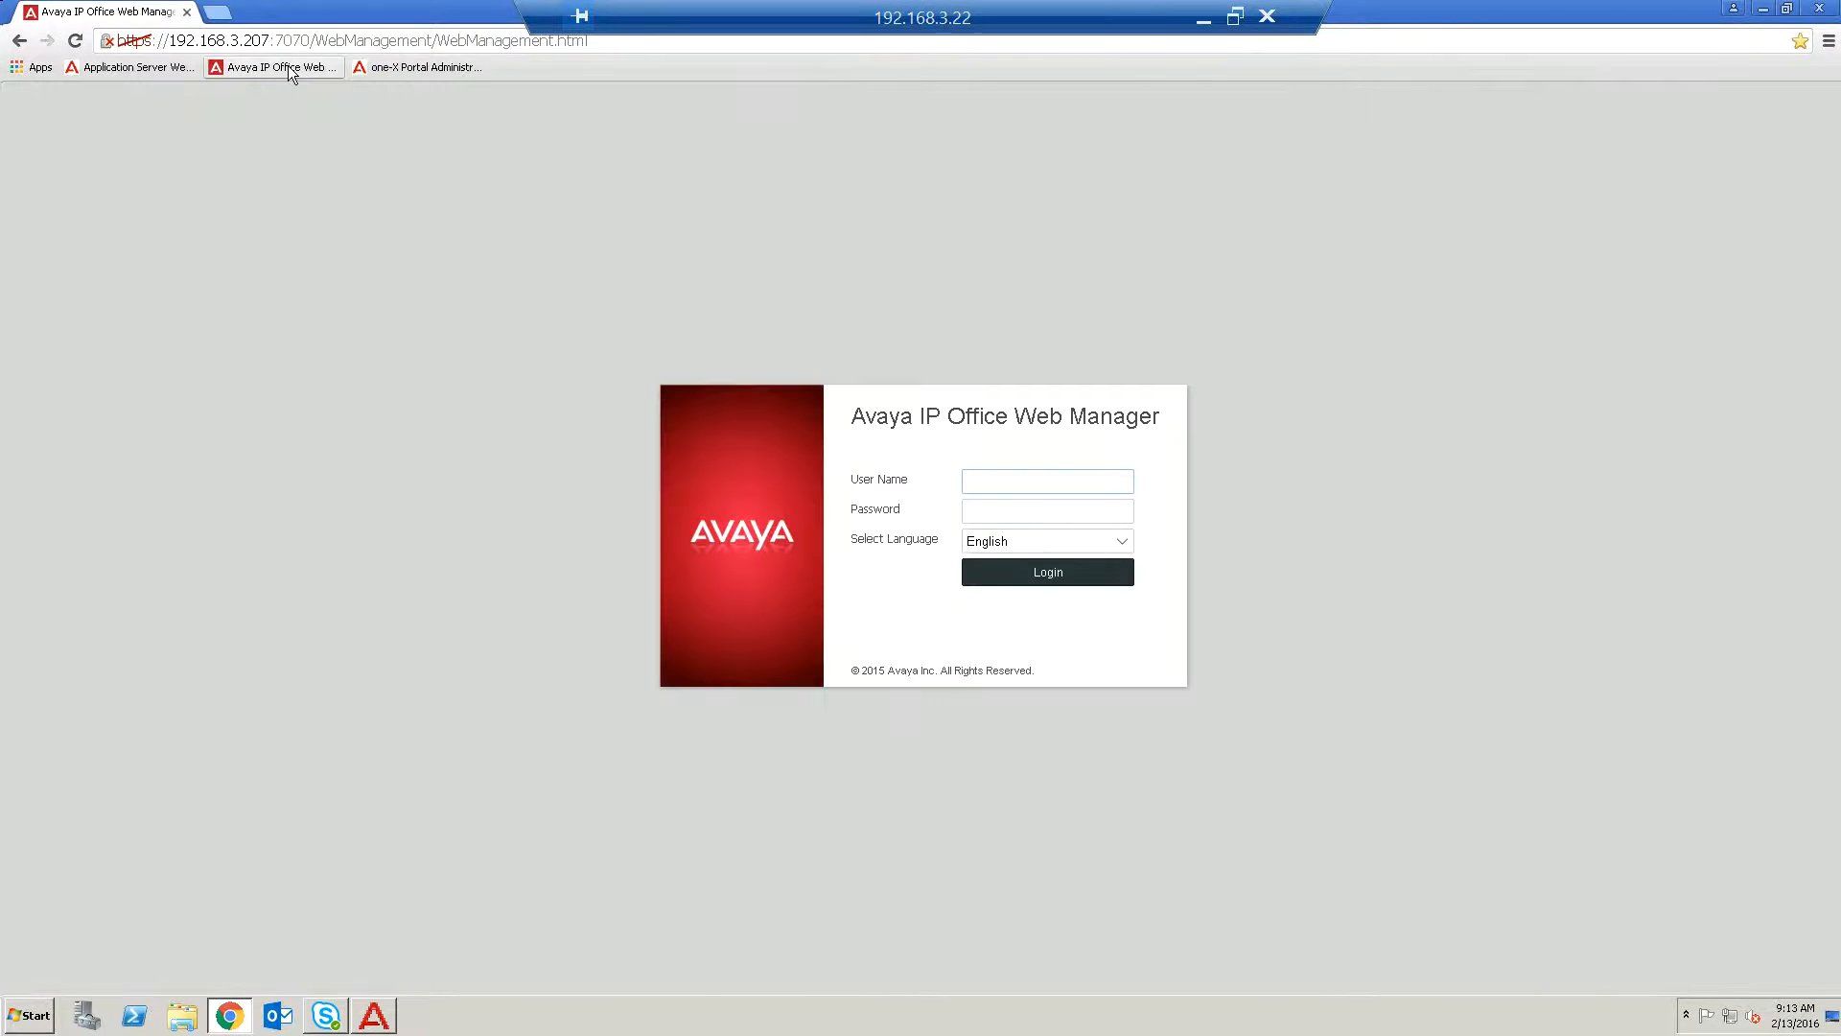
type("Administrator")
key("Tab")
type("********")
key("Return")
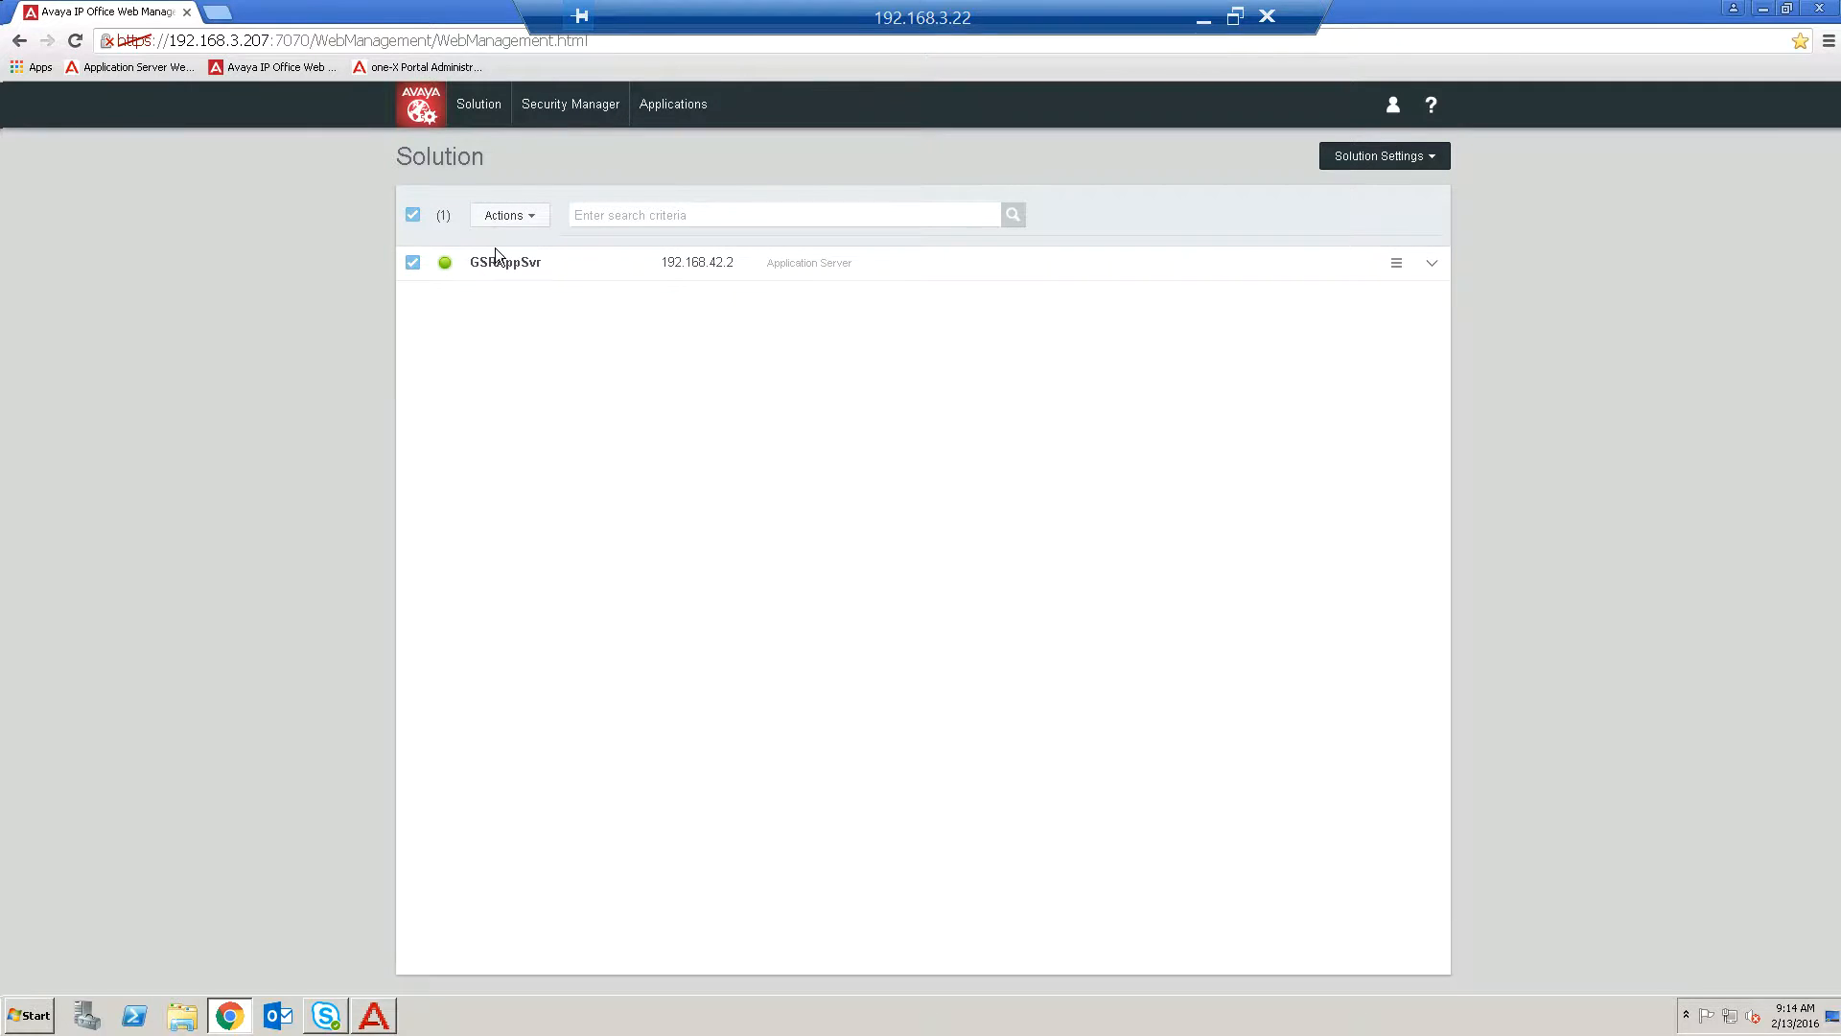
Open Backup for the selected application server and choose one-X Portal Configuration and Voicemail Pro Full as backup sets.
left_click(525, 220)
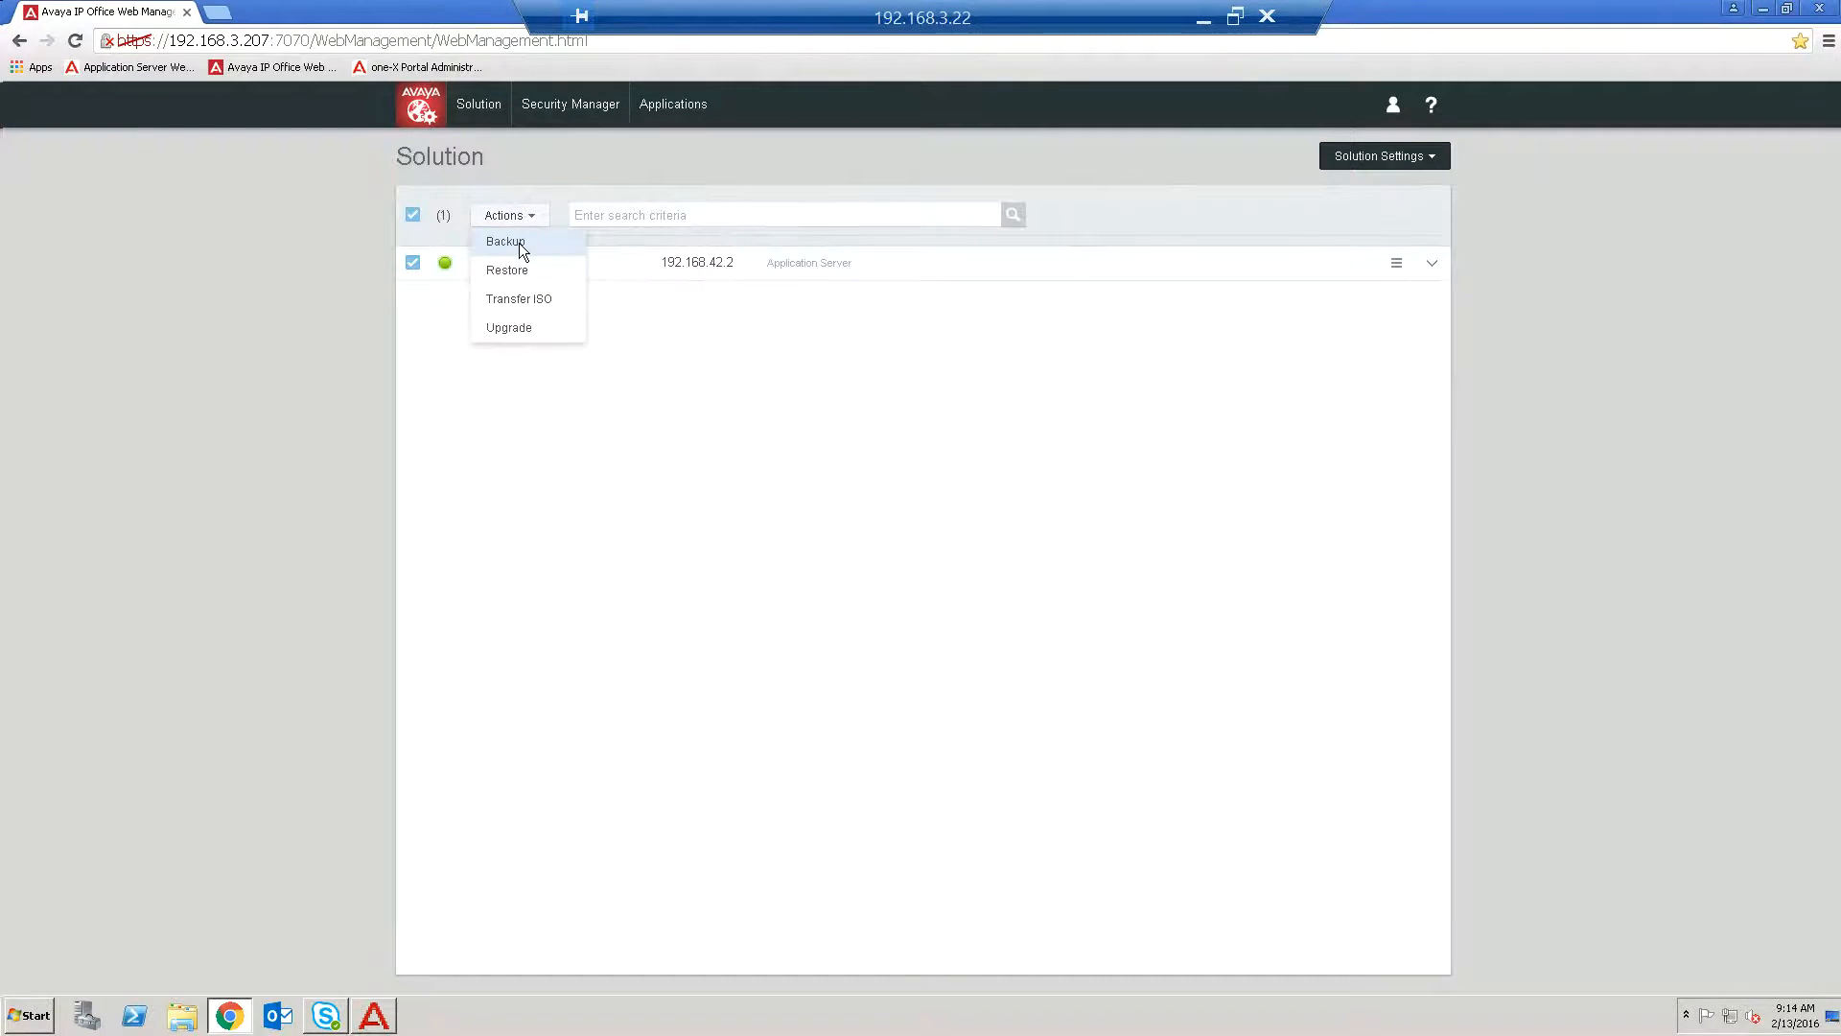
left_click(519, 244)
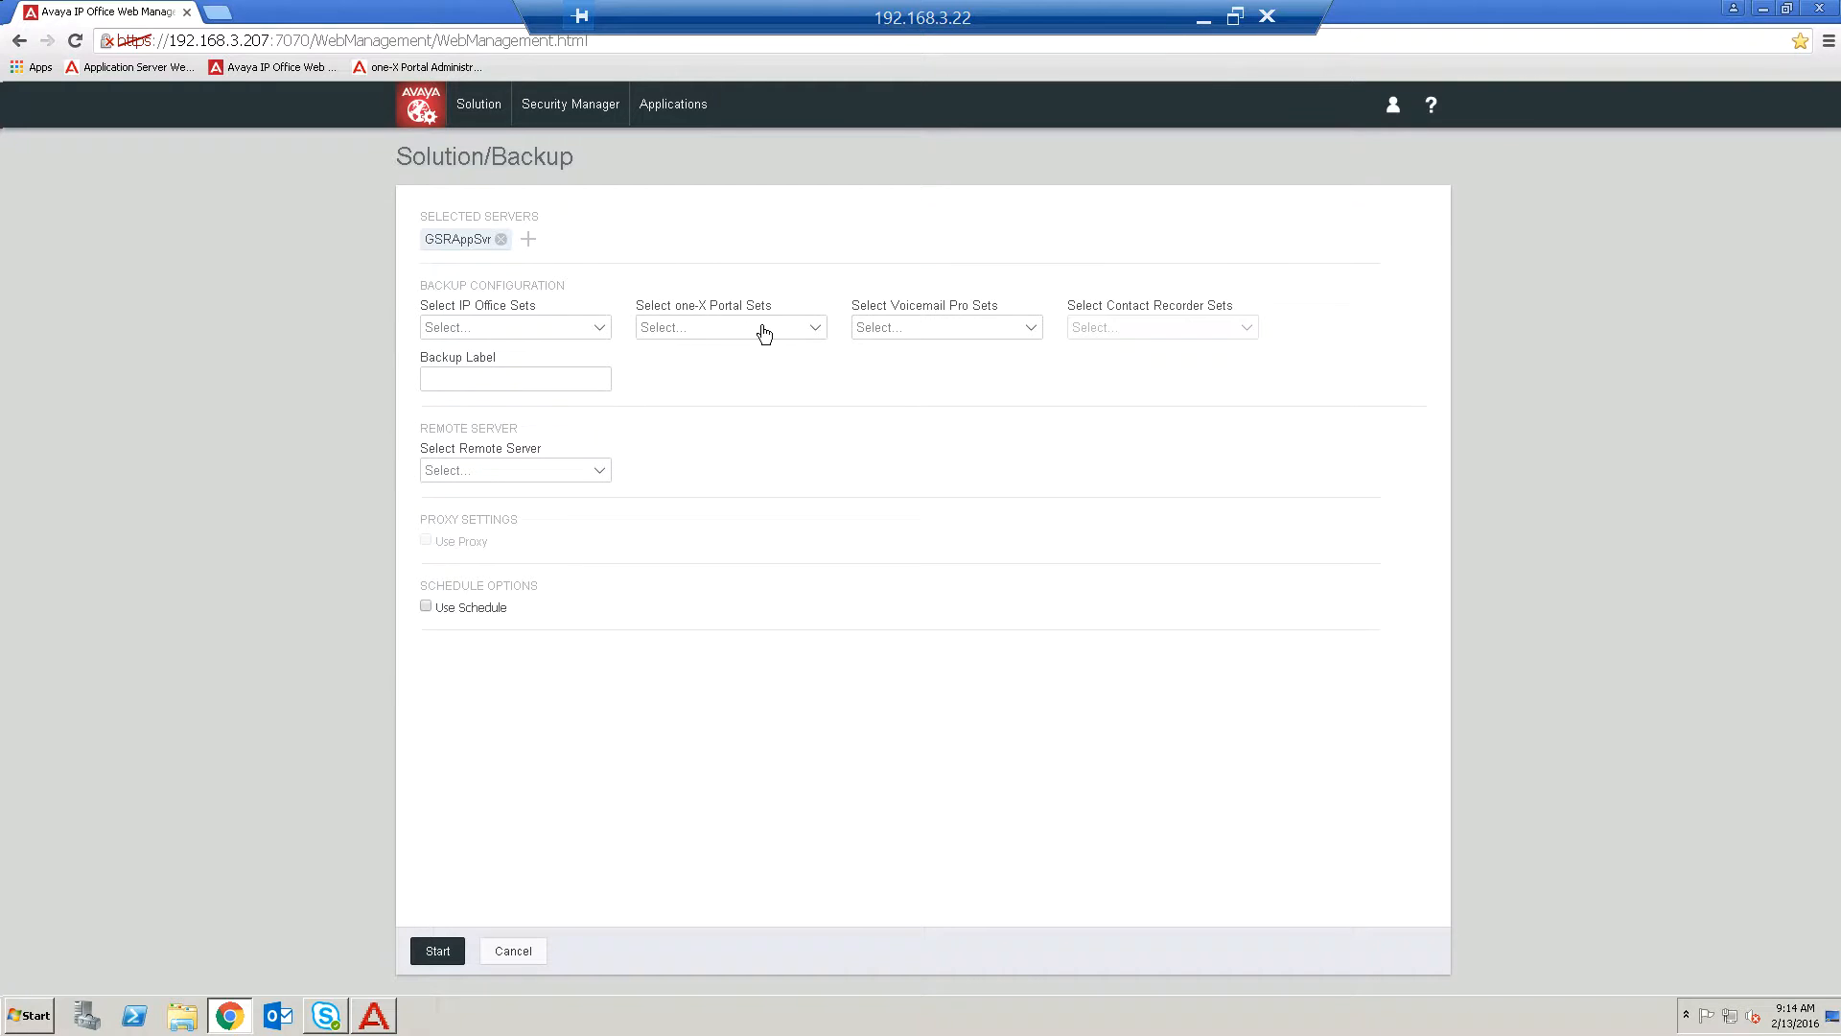
left_click(599, 324)
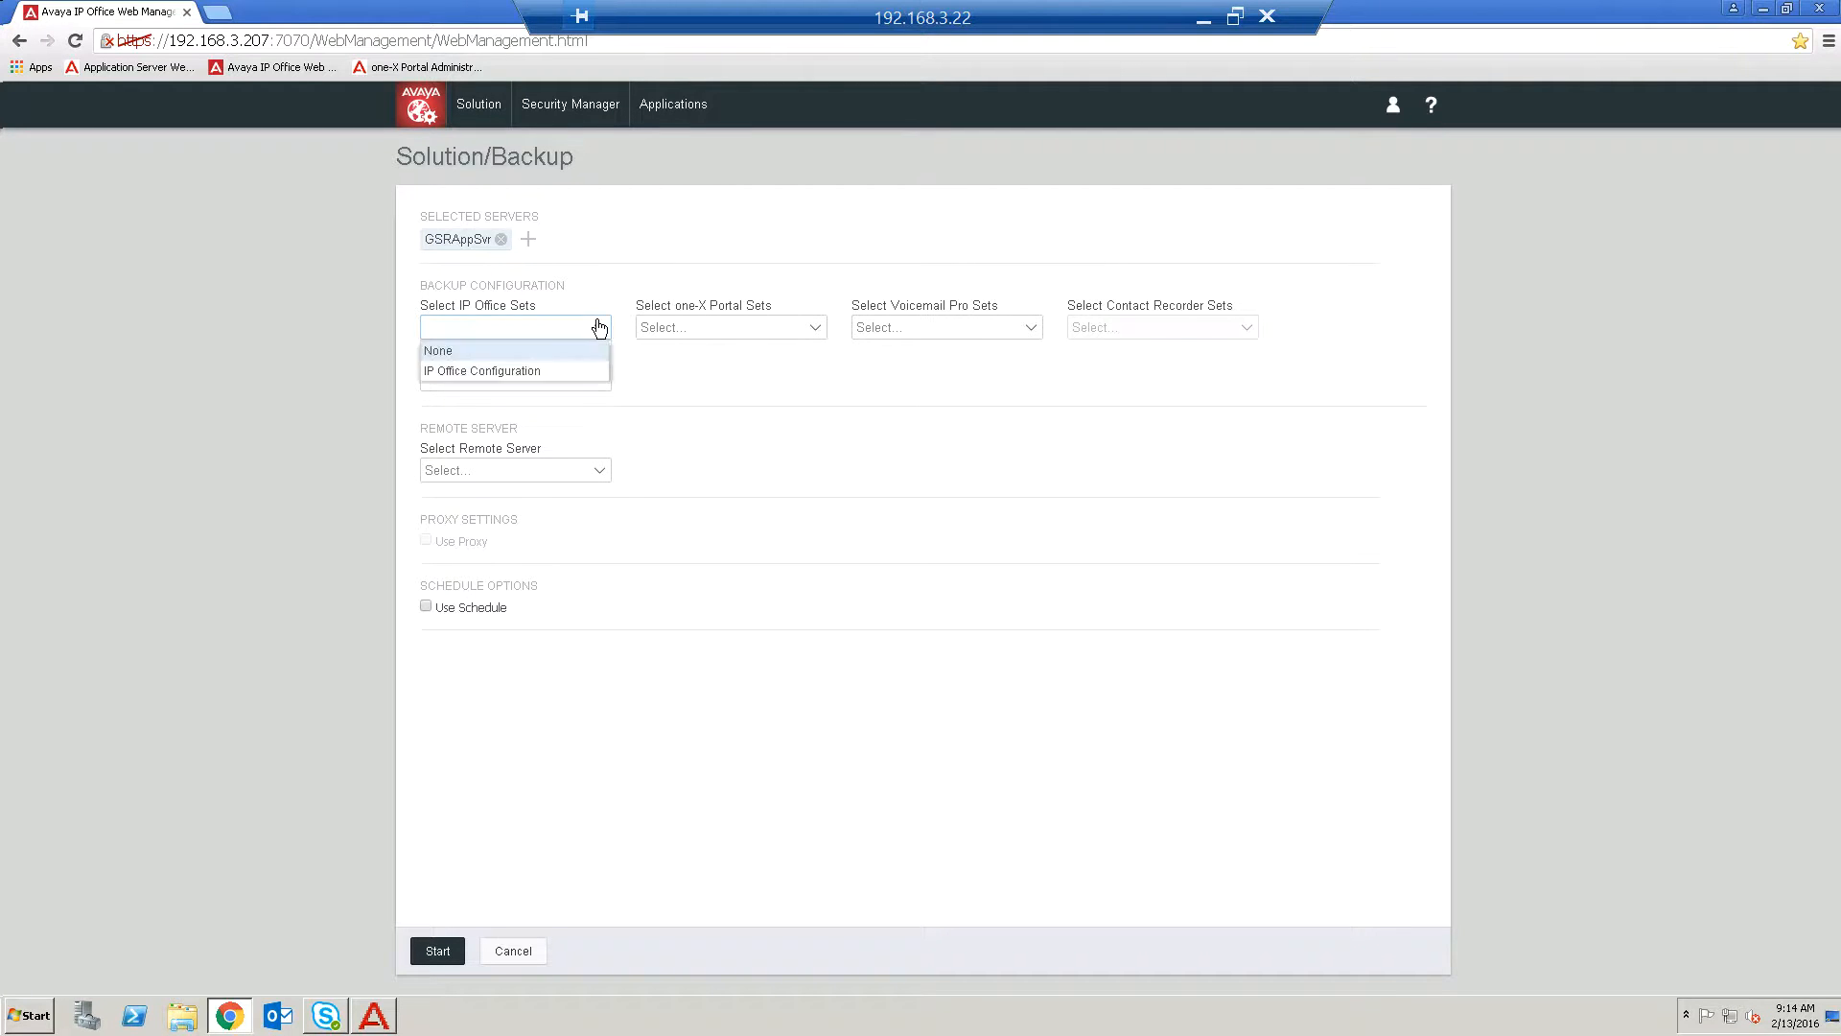
left_click(587, 333)
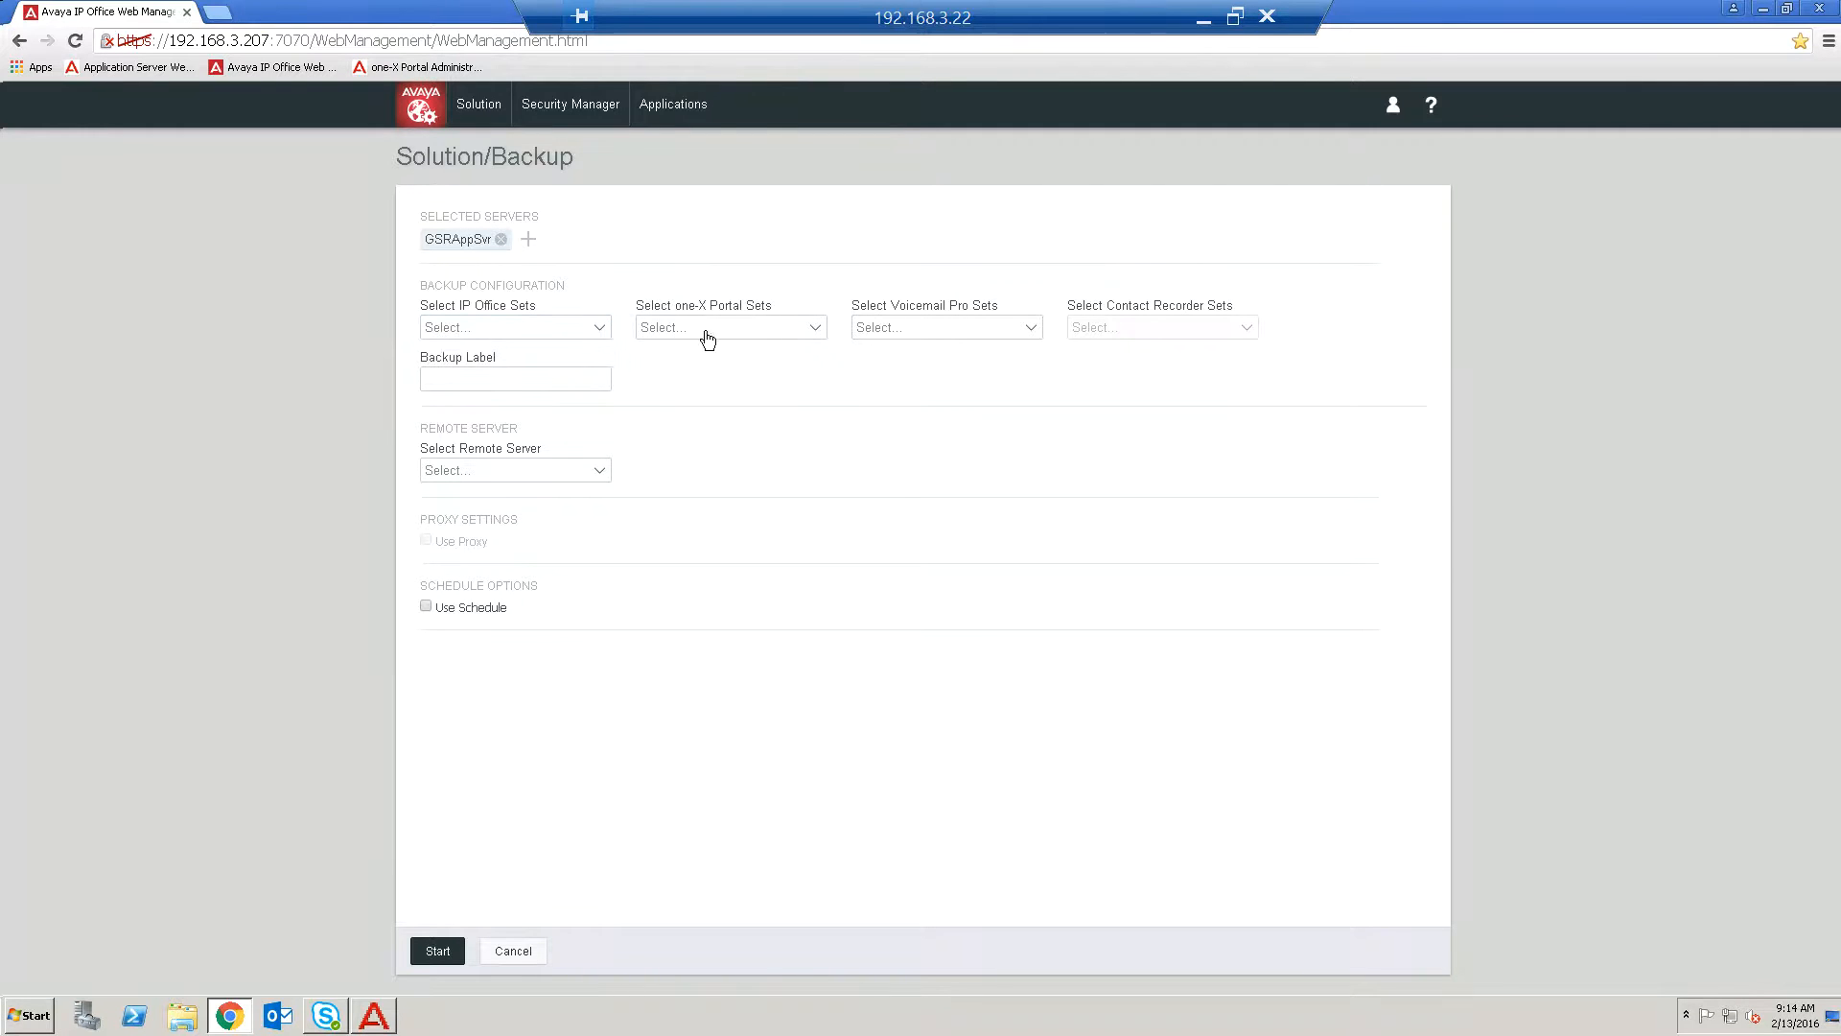
left_click(811, 330)
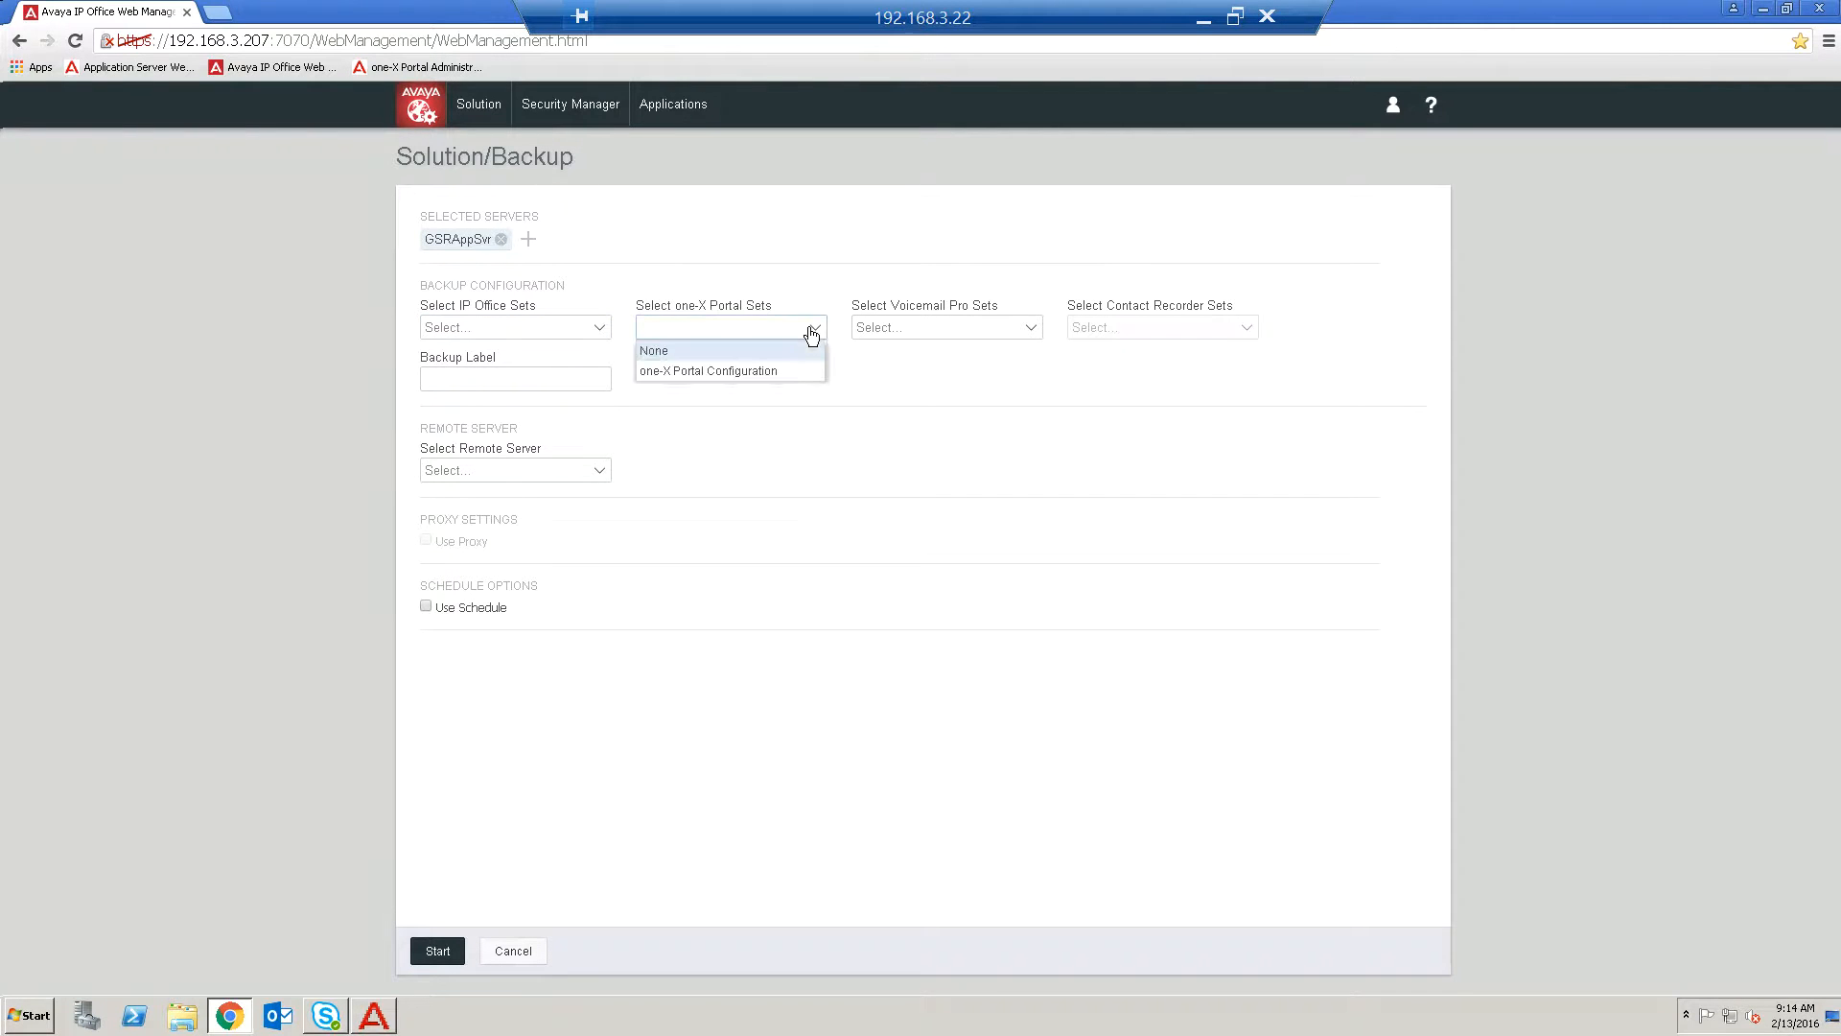
left_click(764, 374)
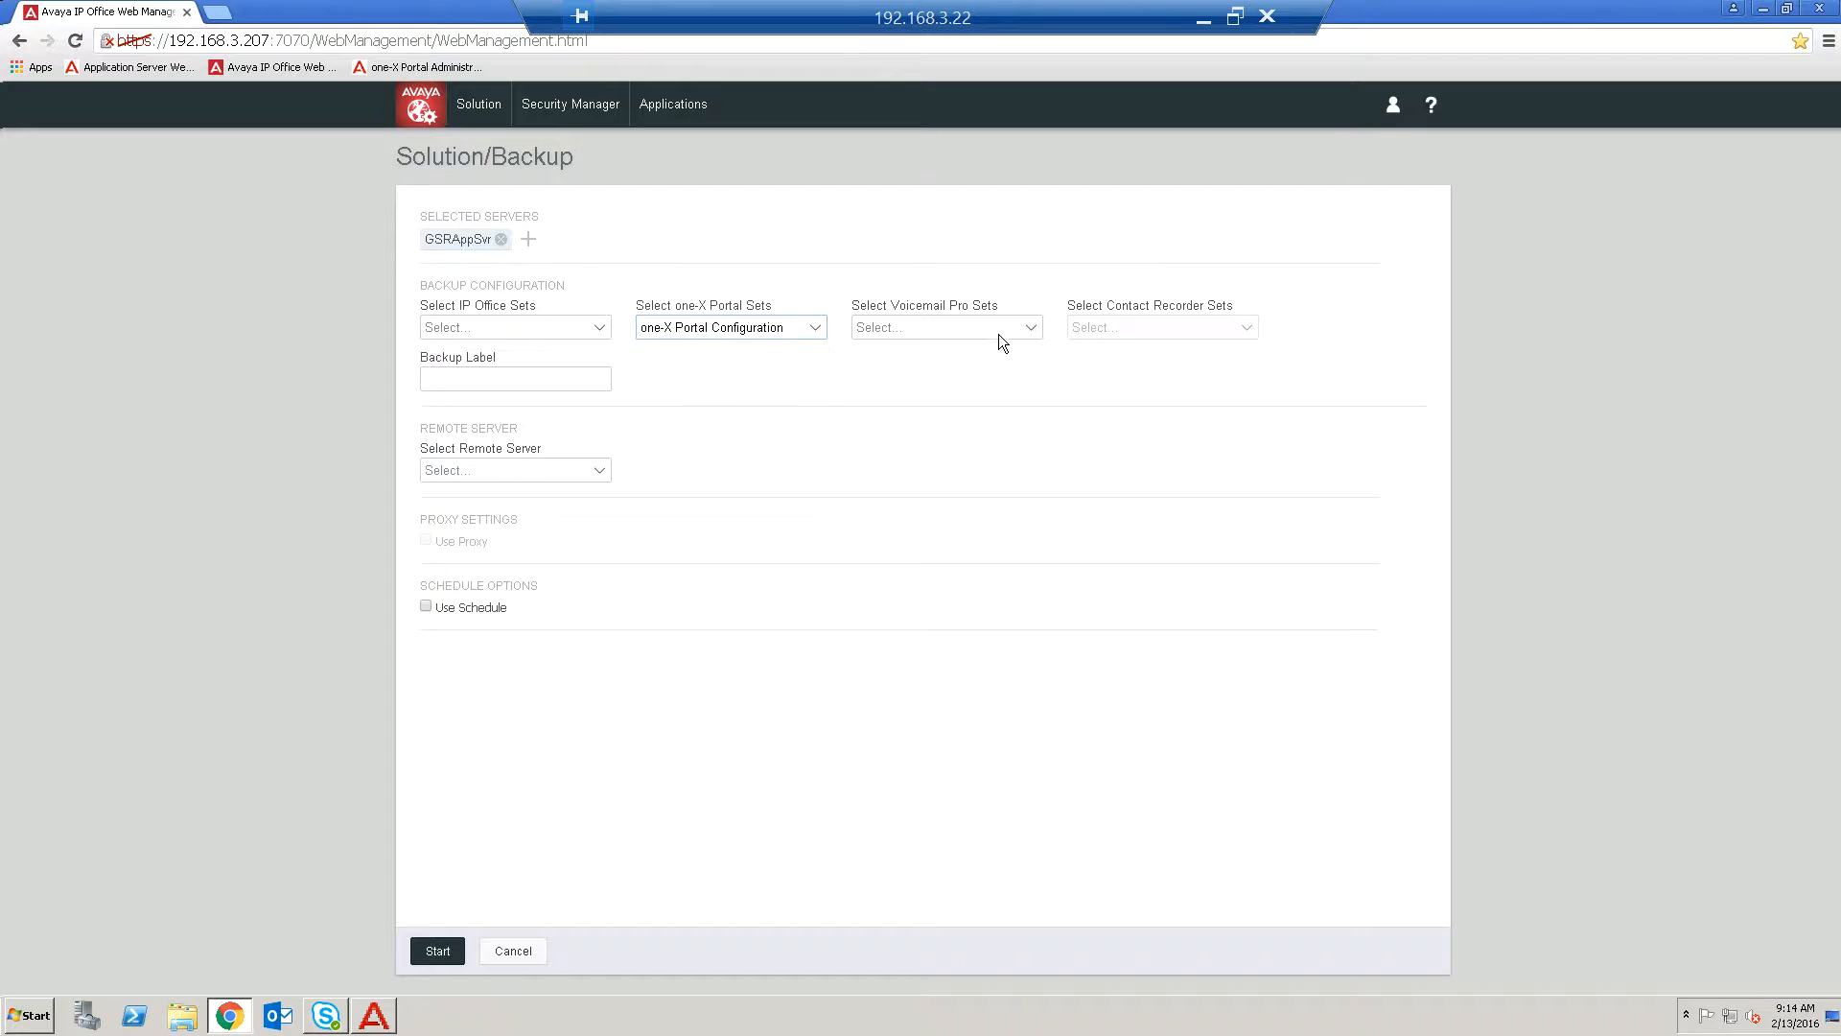
left_click(1027, 331)
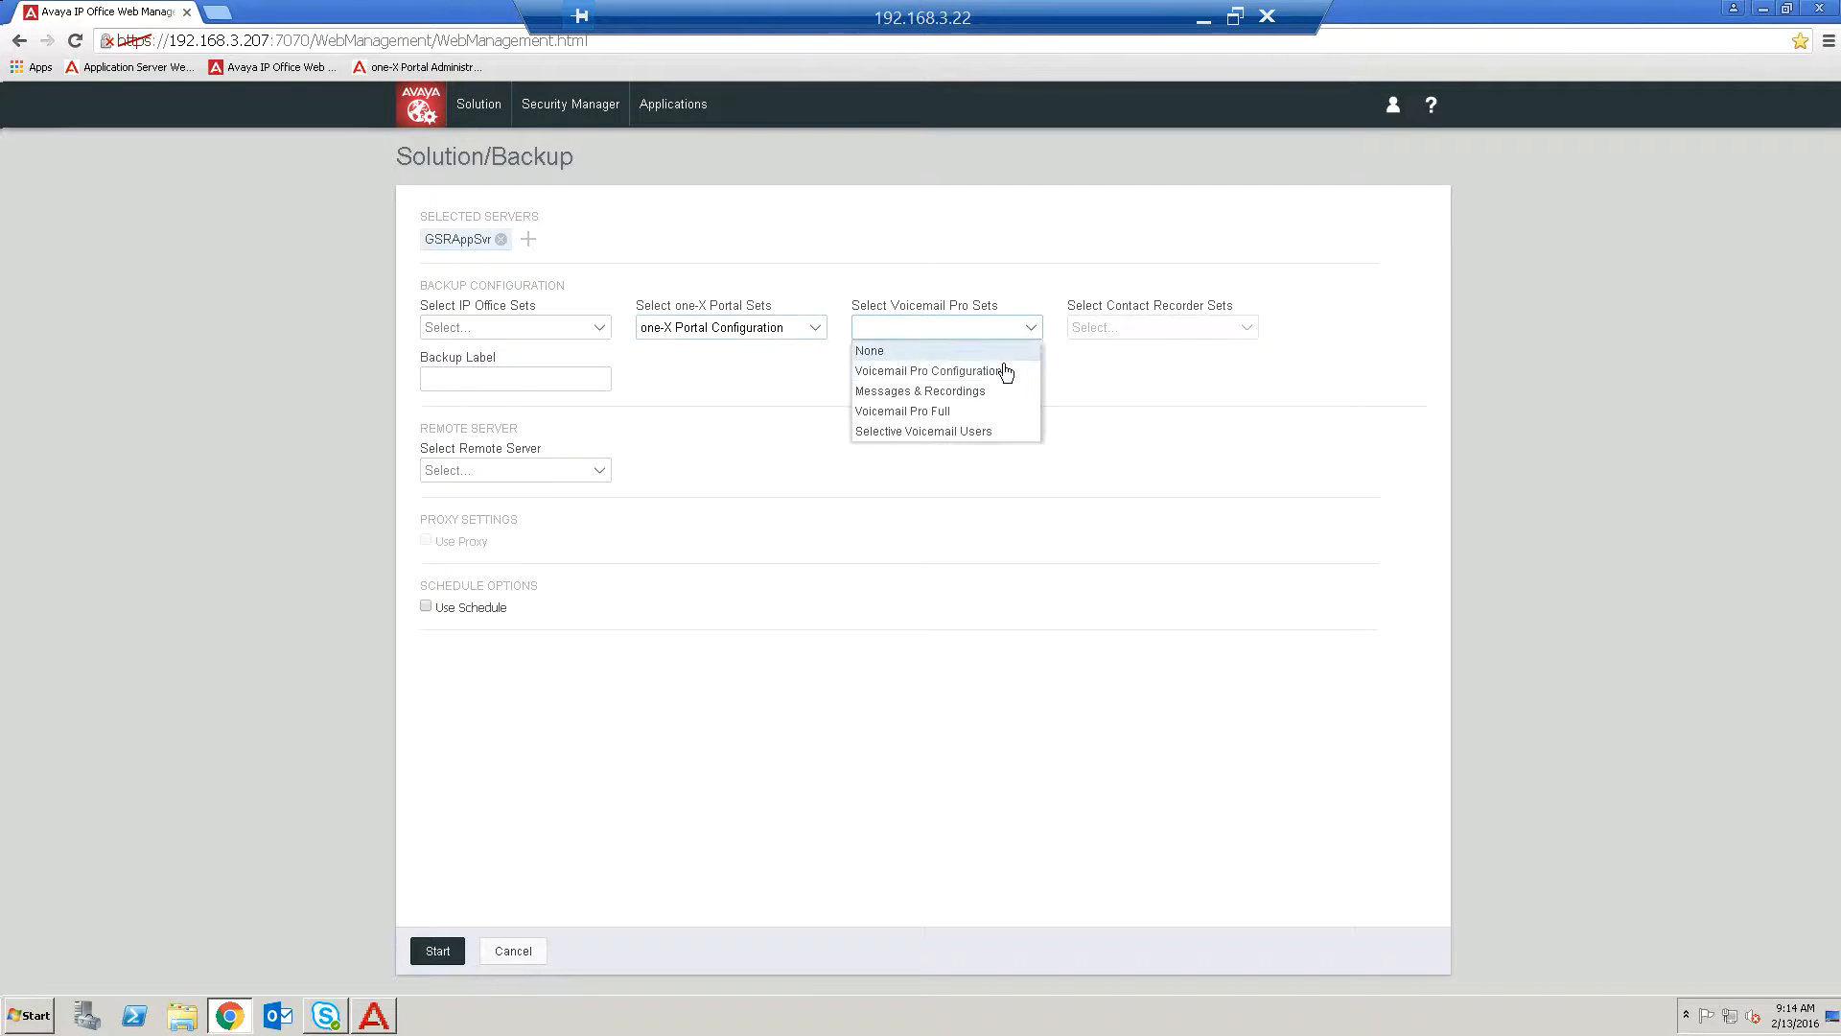
left_click(945, 412)
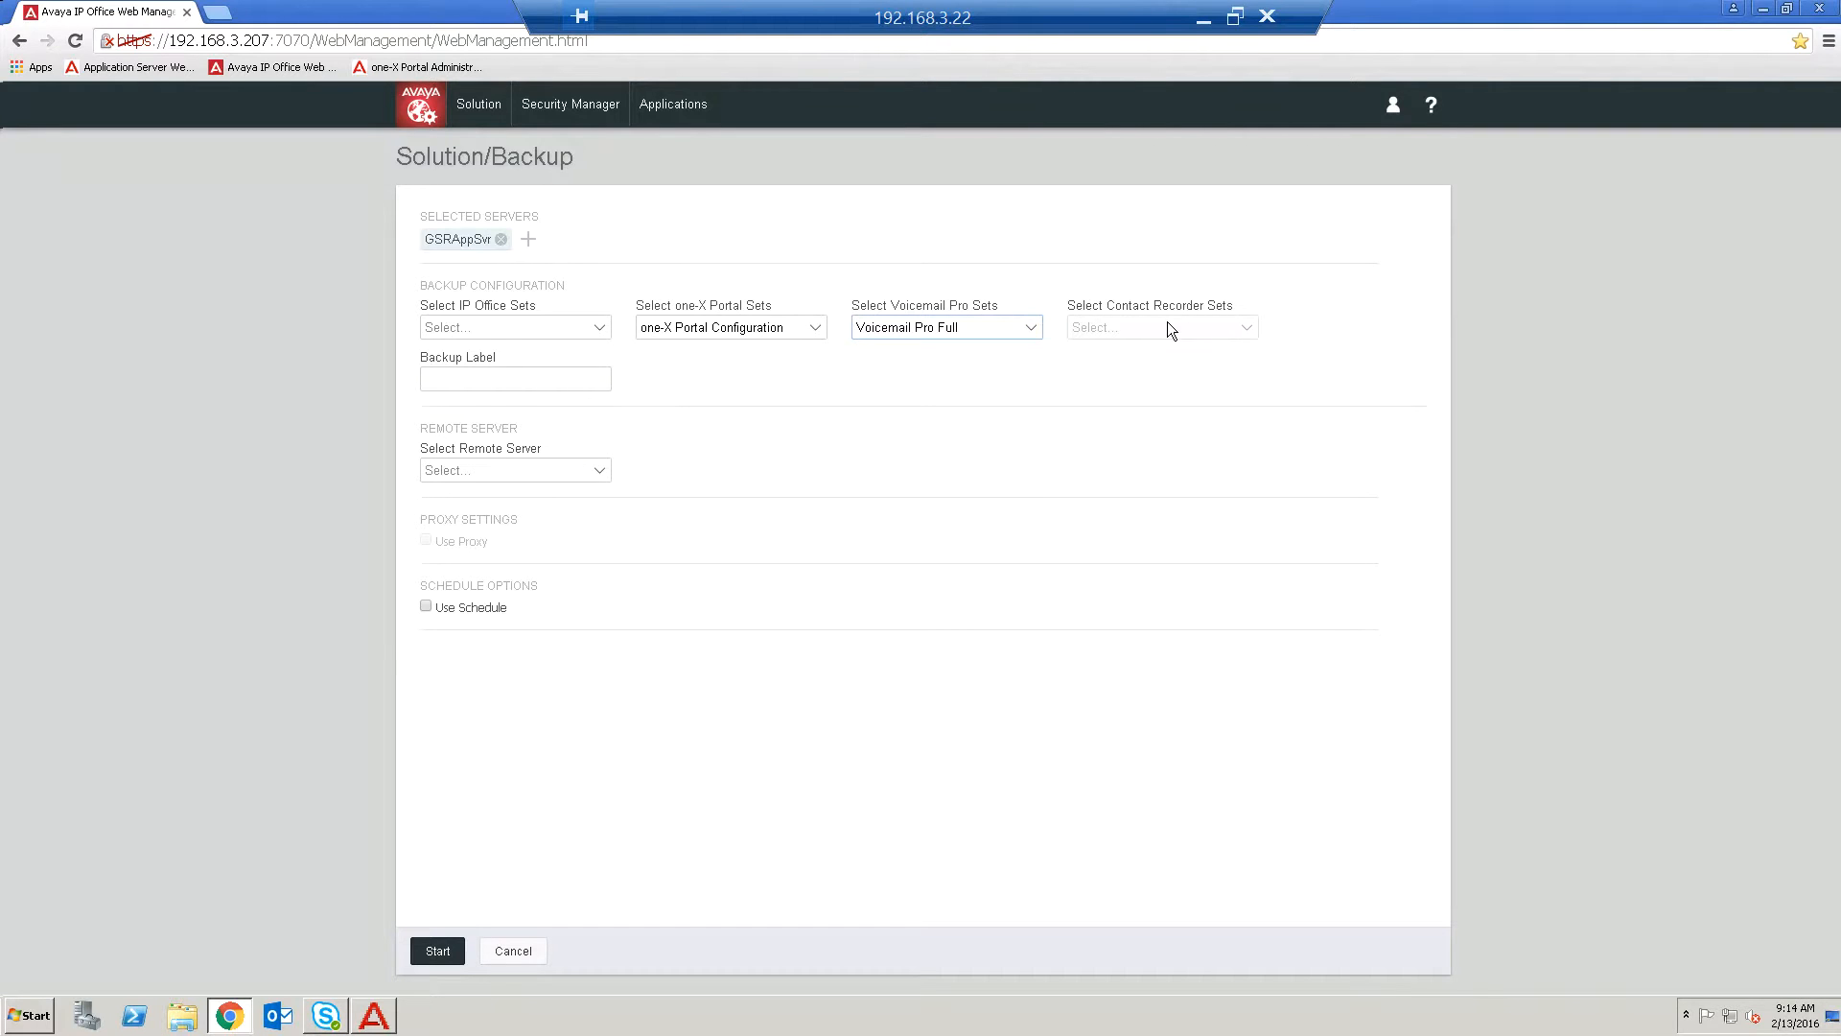
Select PC as the remote server and review its ftp connection settings without saving changes.
left_click(597, 471)
left_click(521, 523)
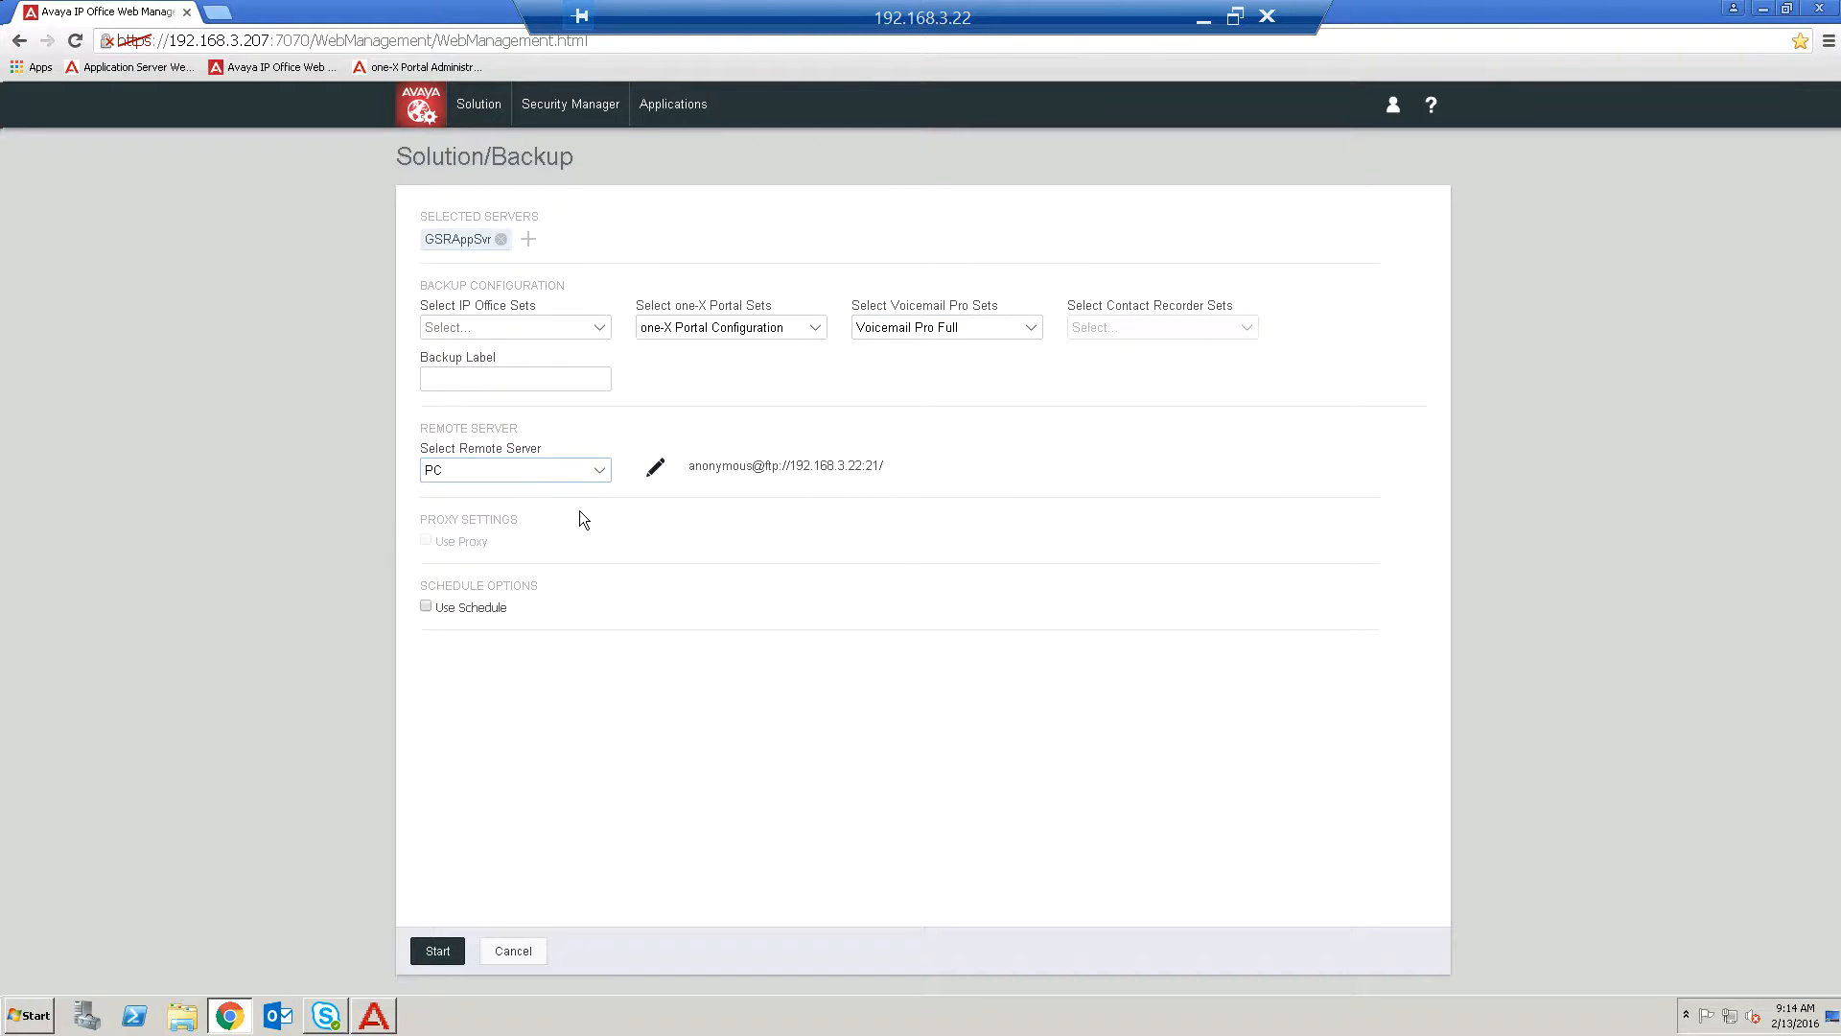
left_click(655, 469)
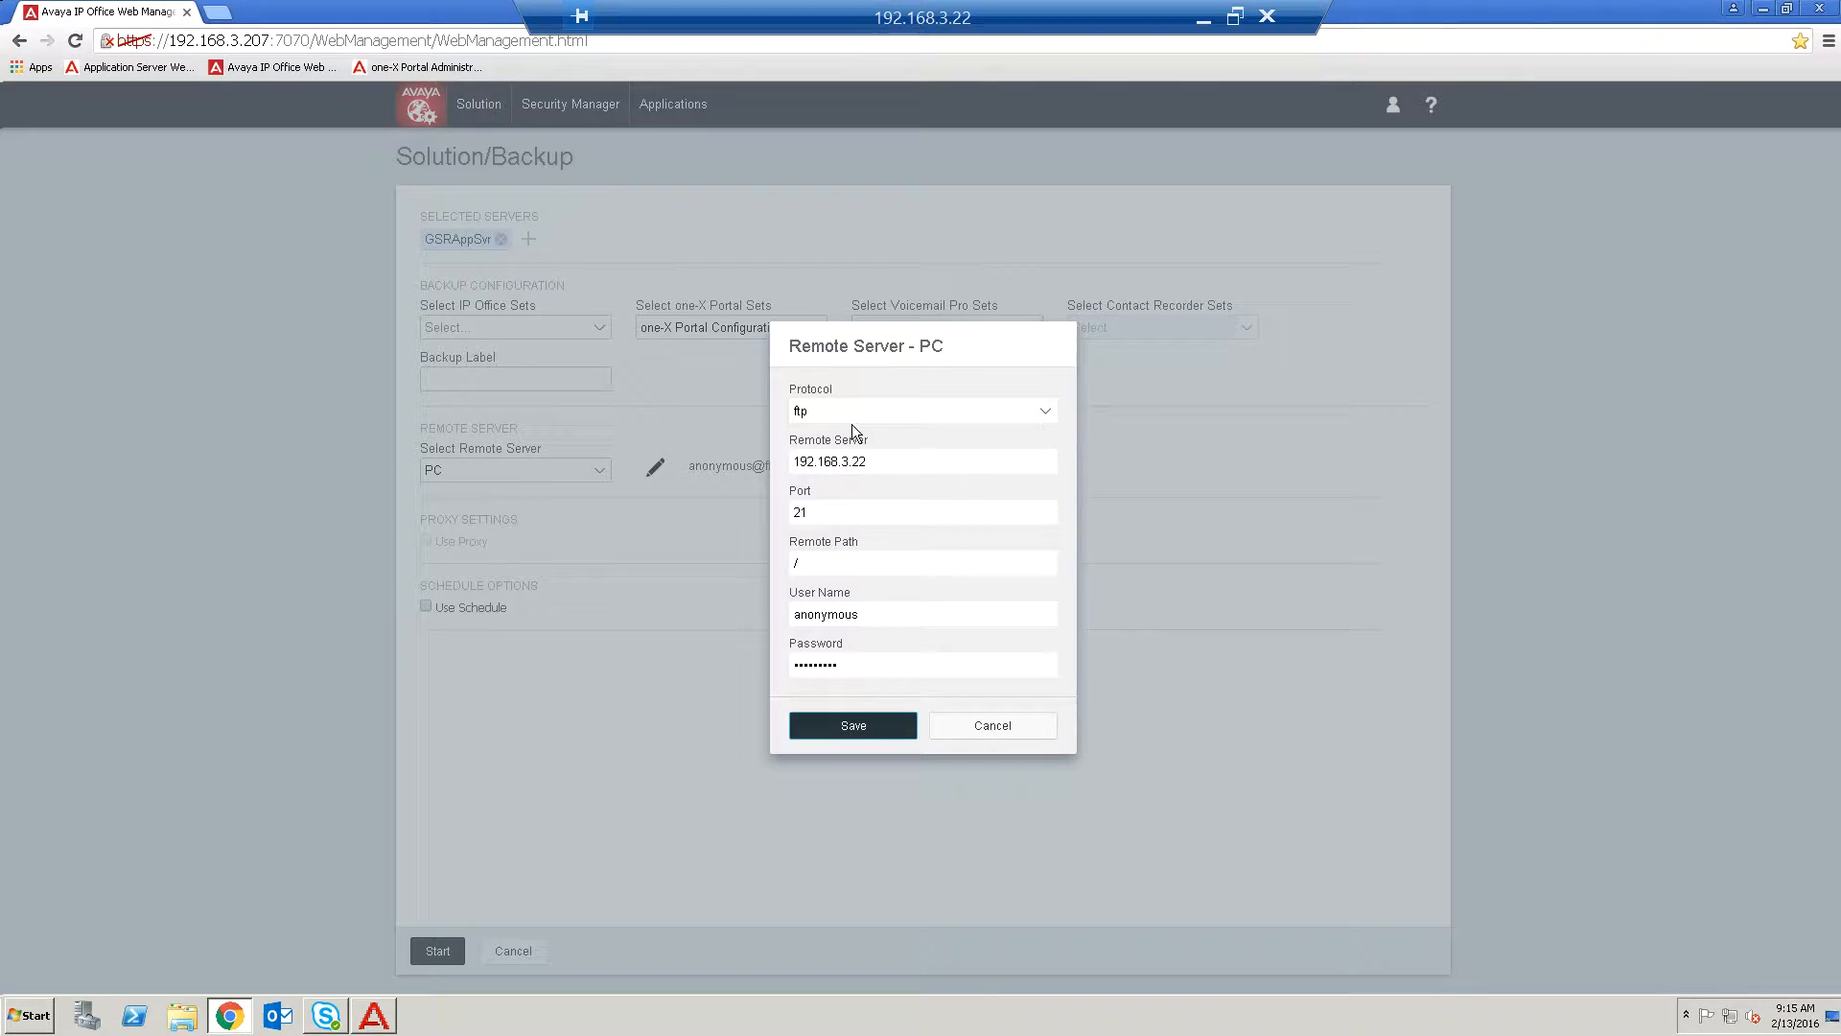
left_click(1045, 415)
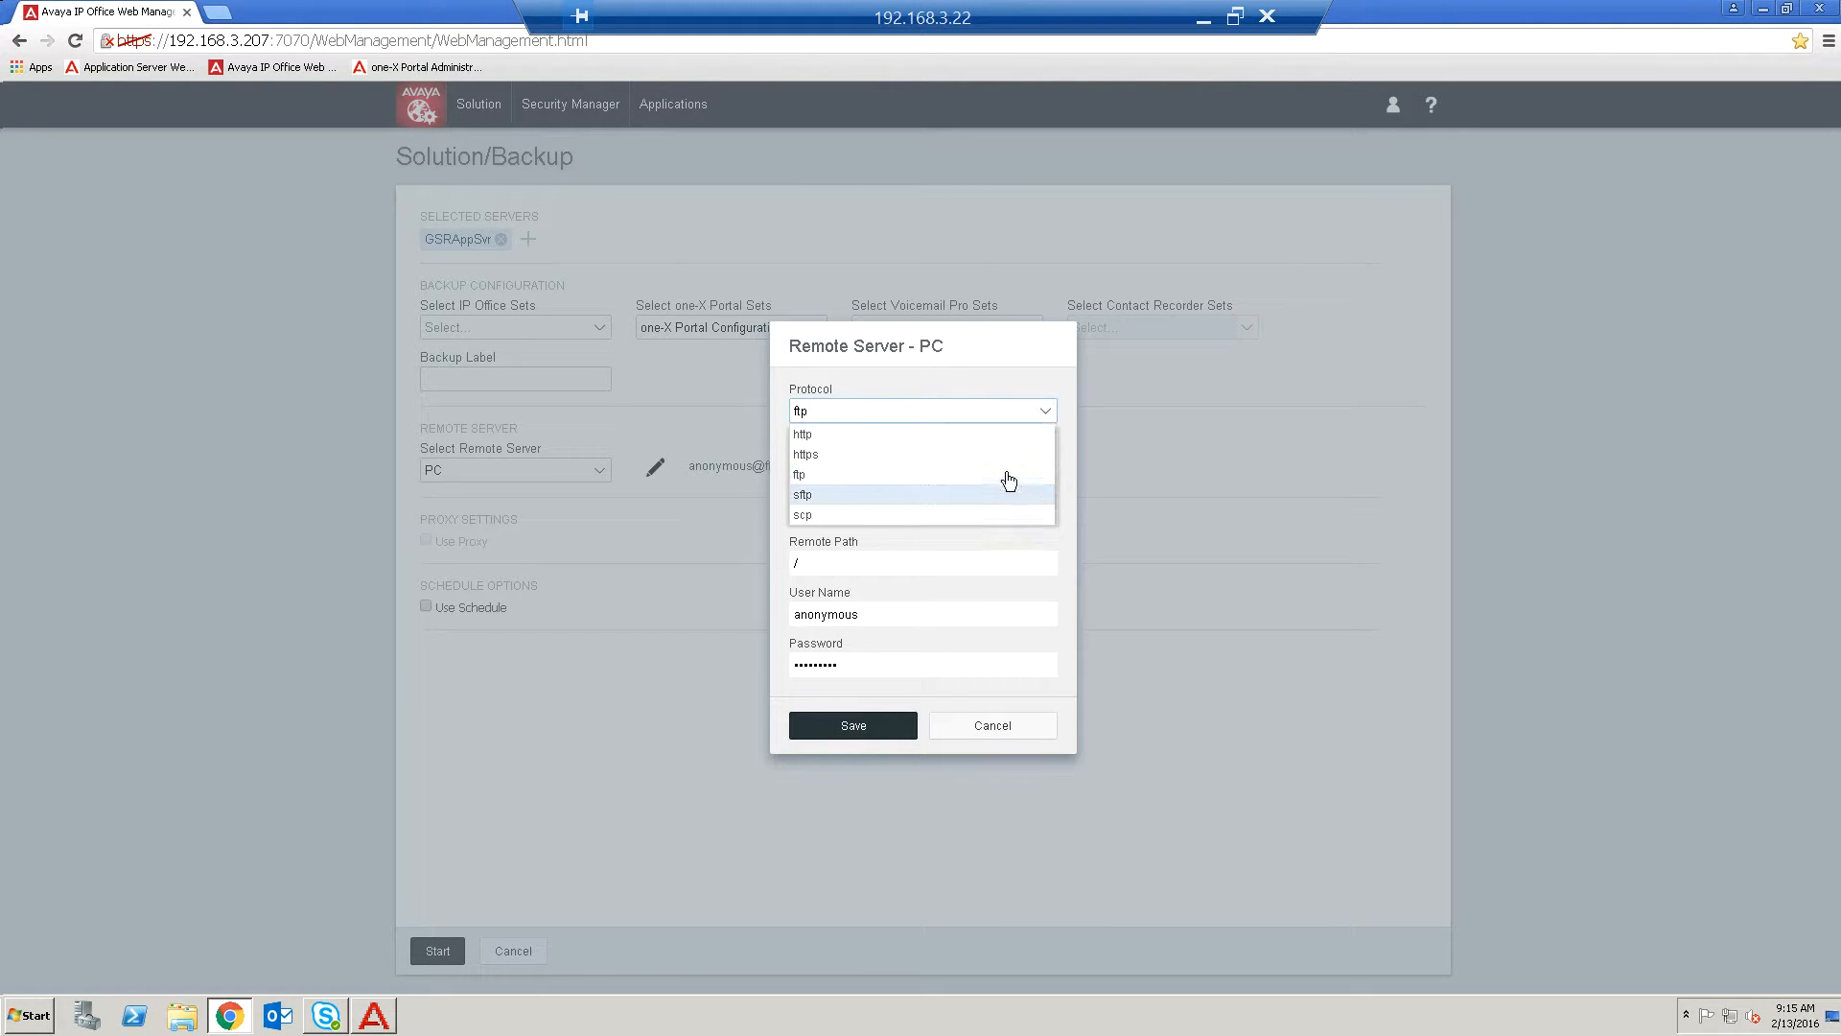
left_click(1006, 475)
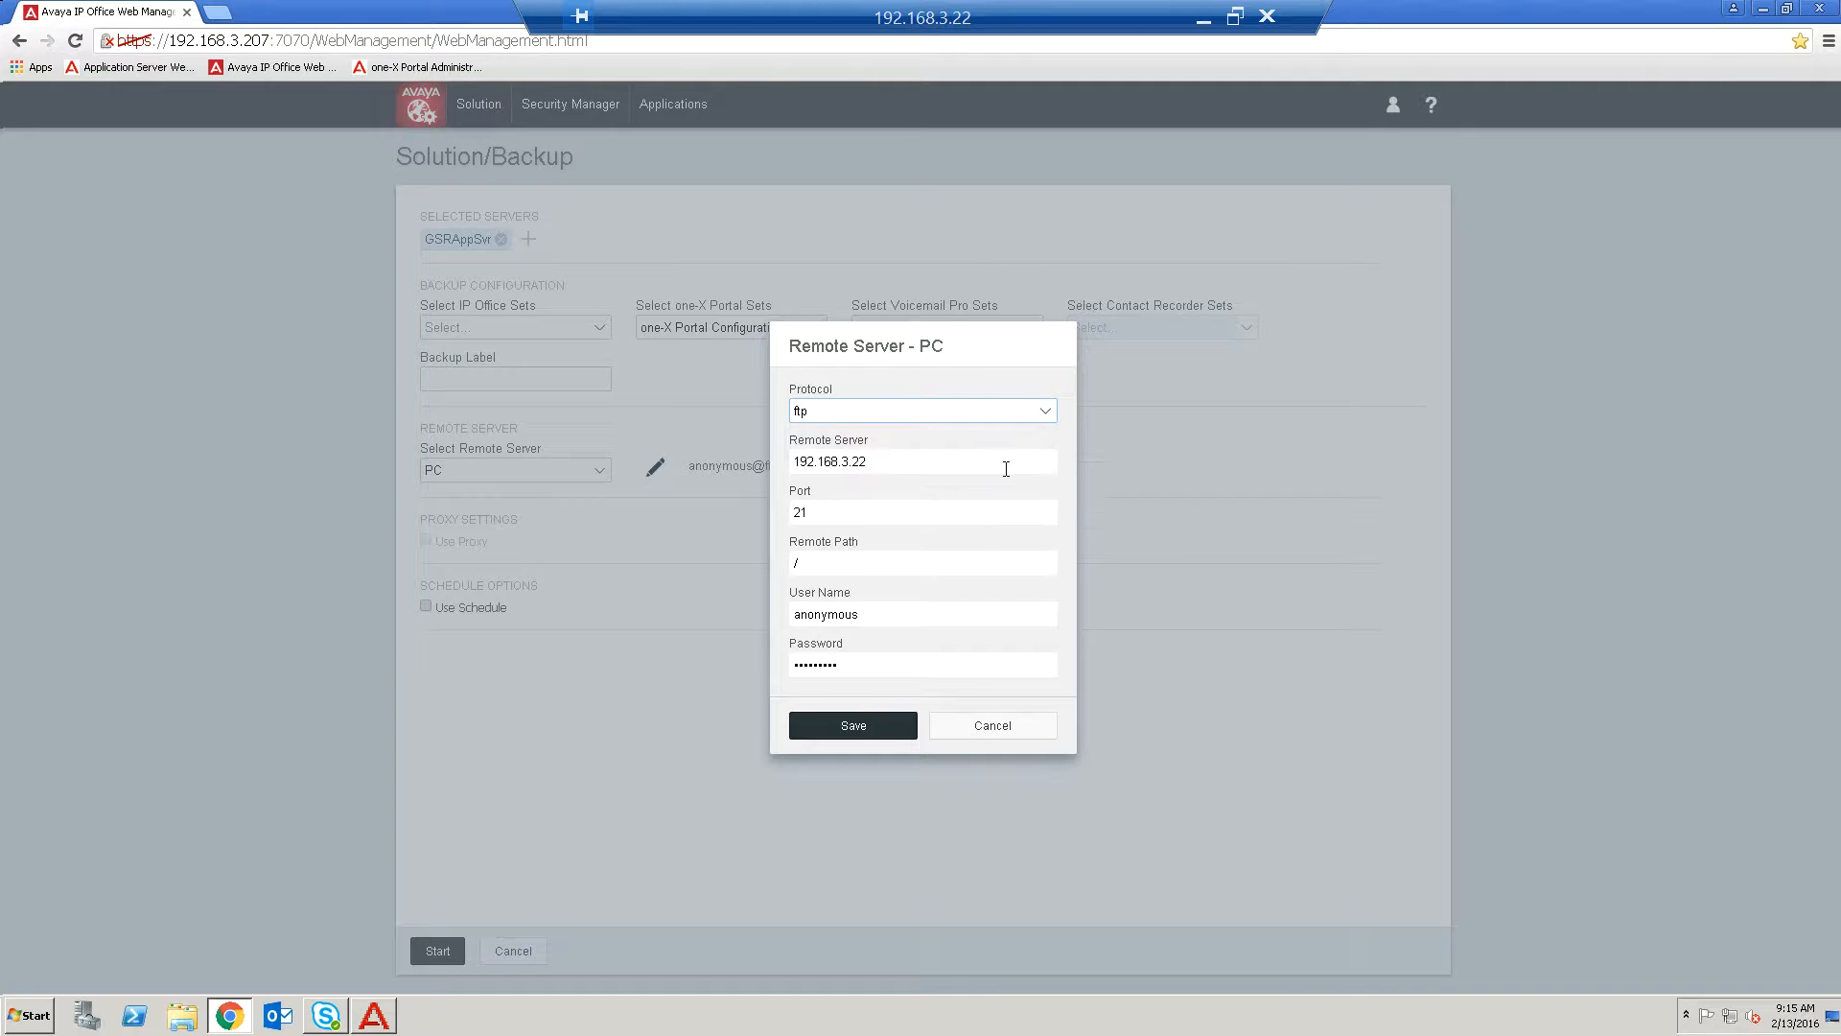
left_click(921, 462)
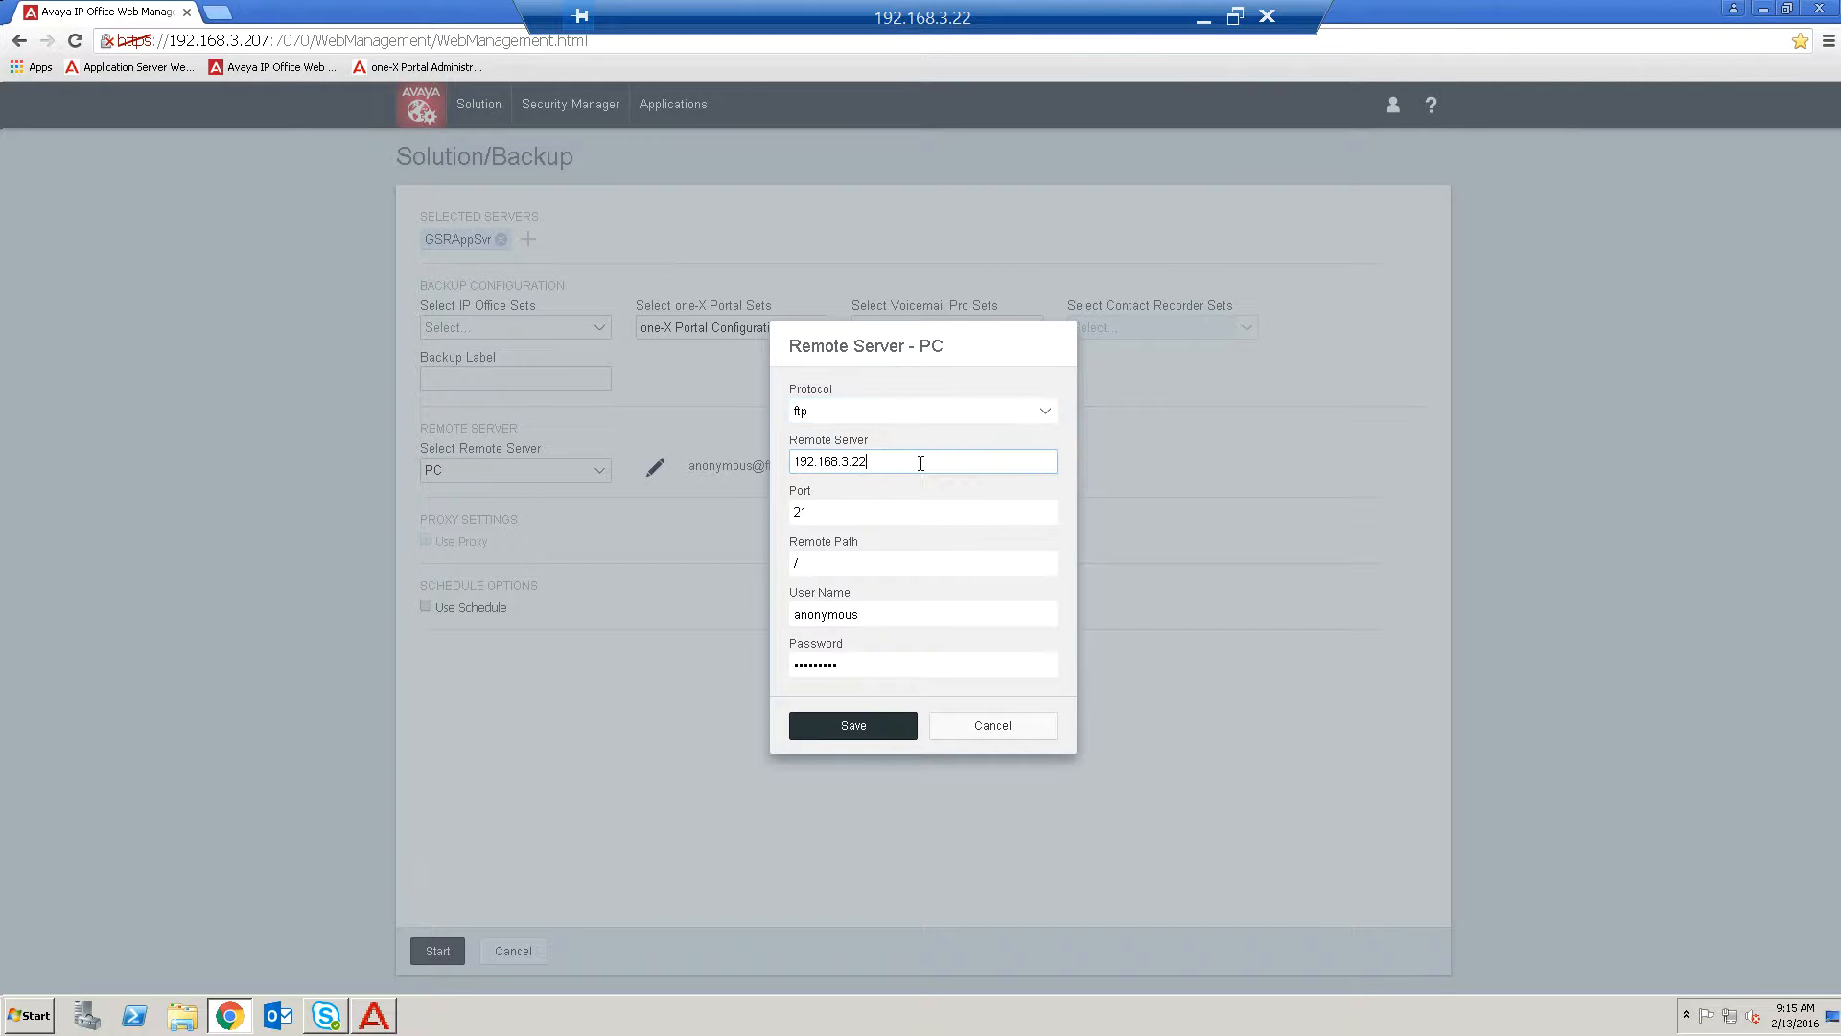
left_click(861, 515)
left_click(870, 570)
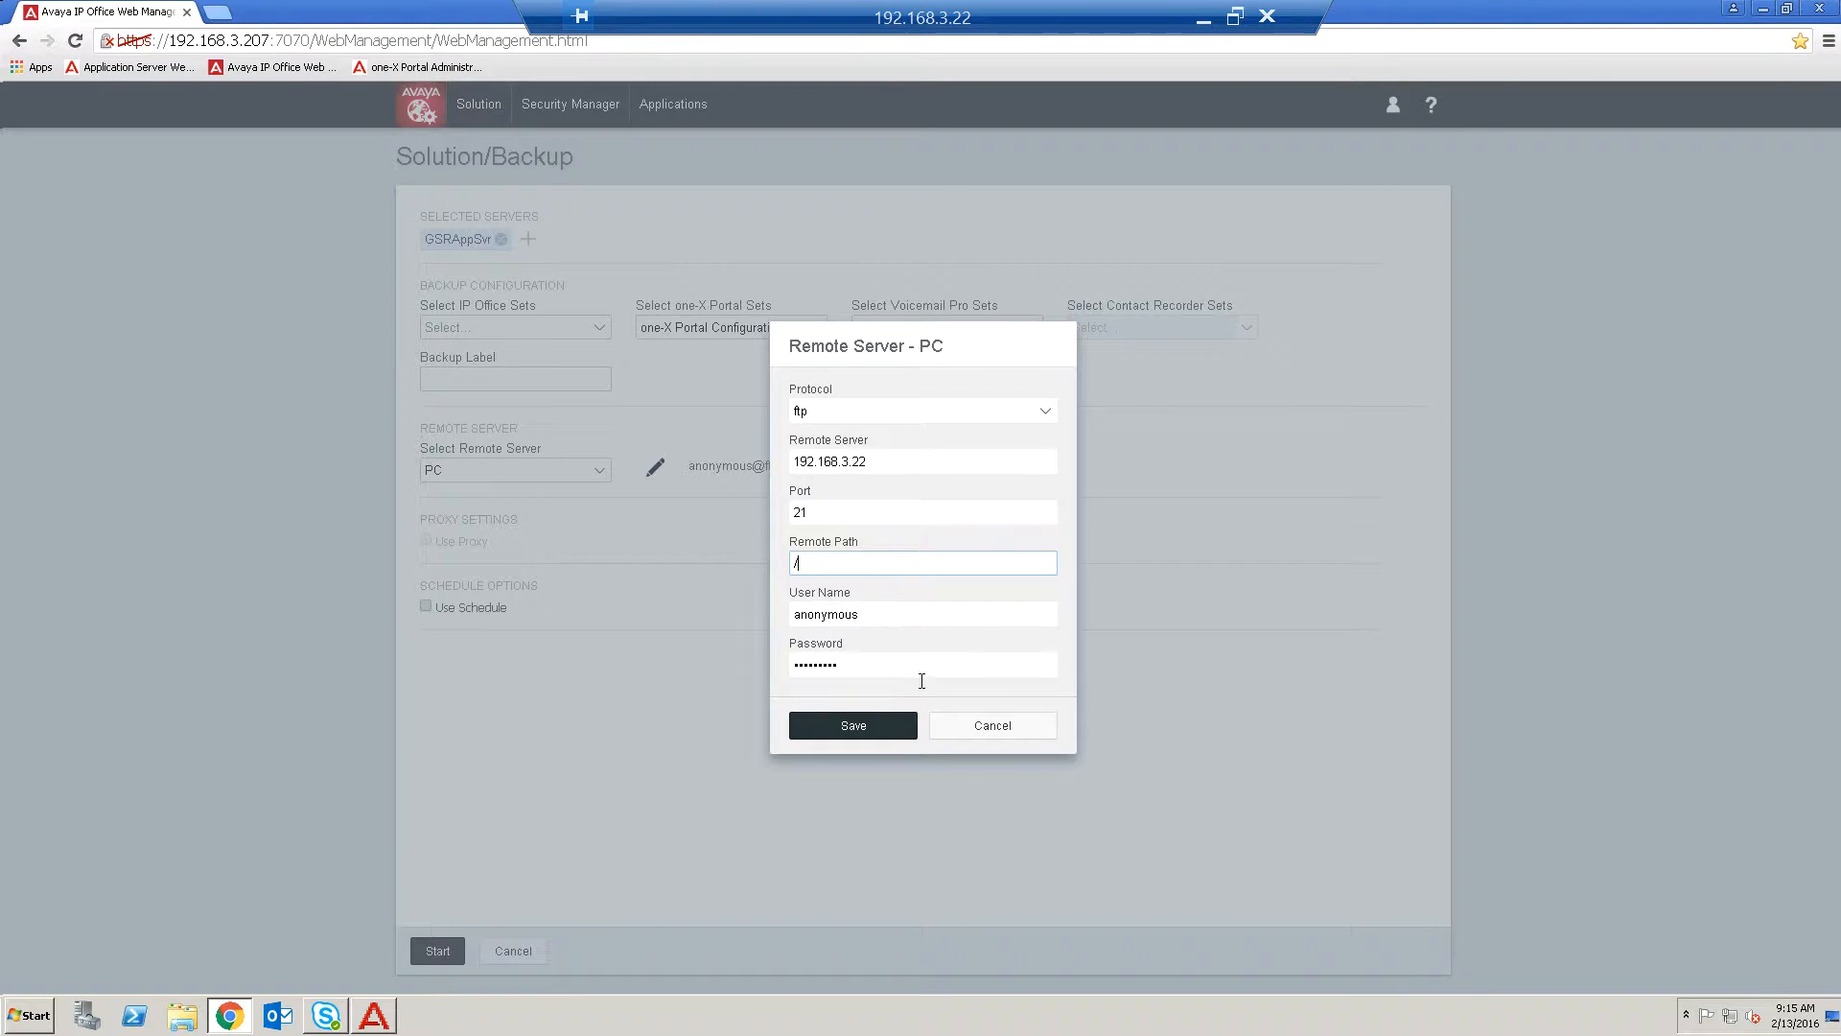
left_click(1005, 729)
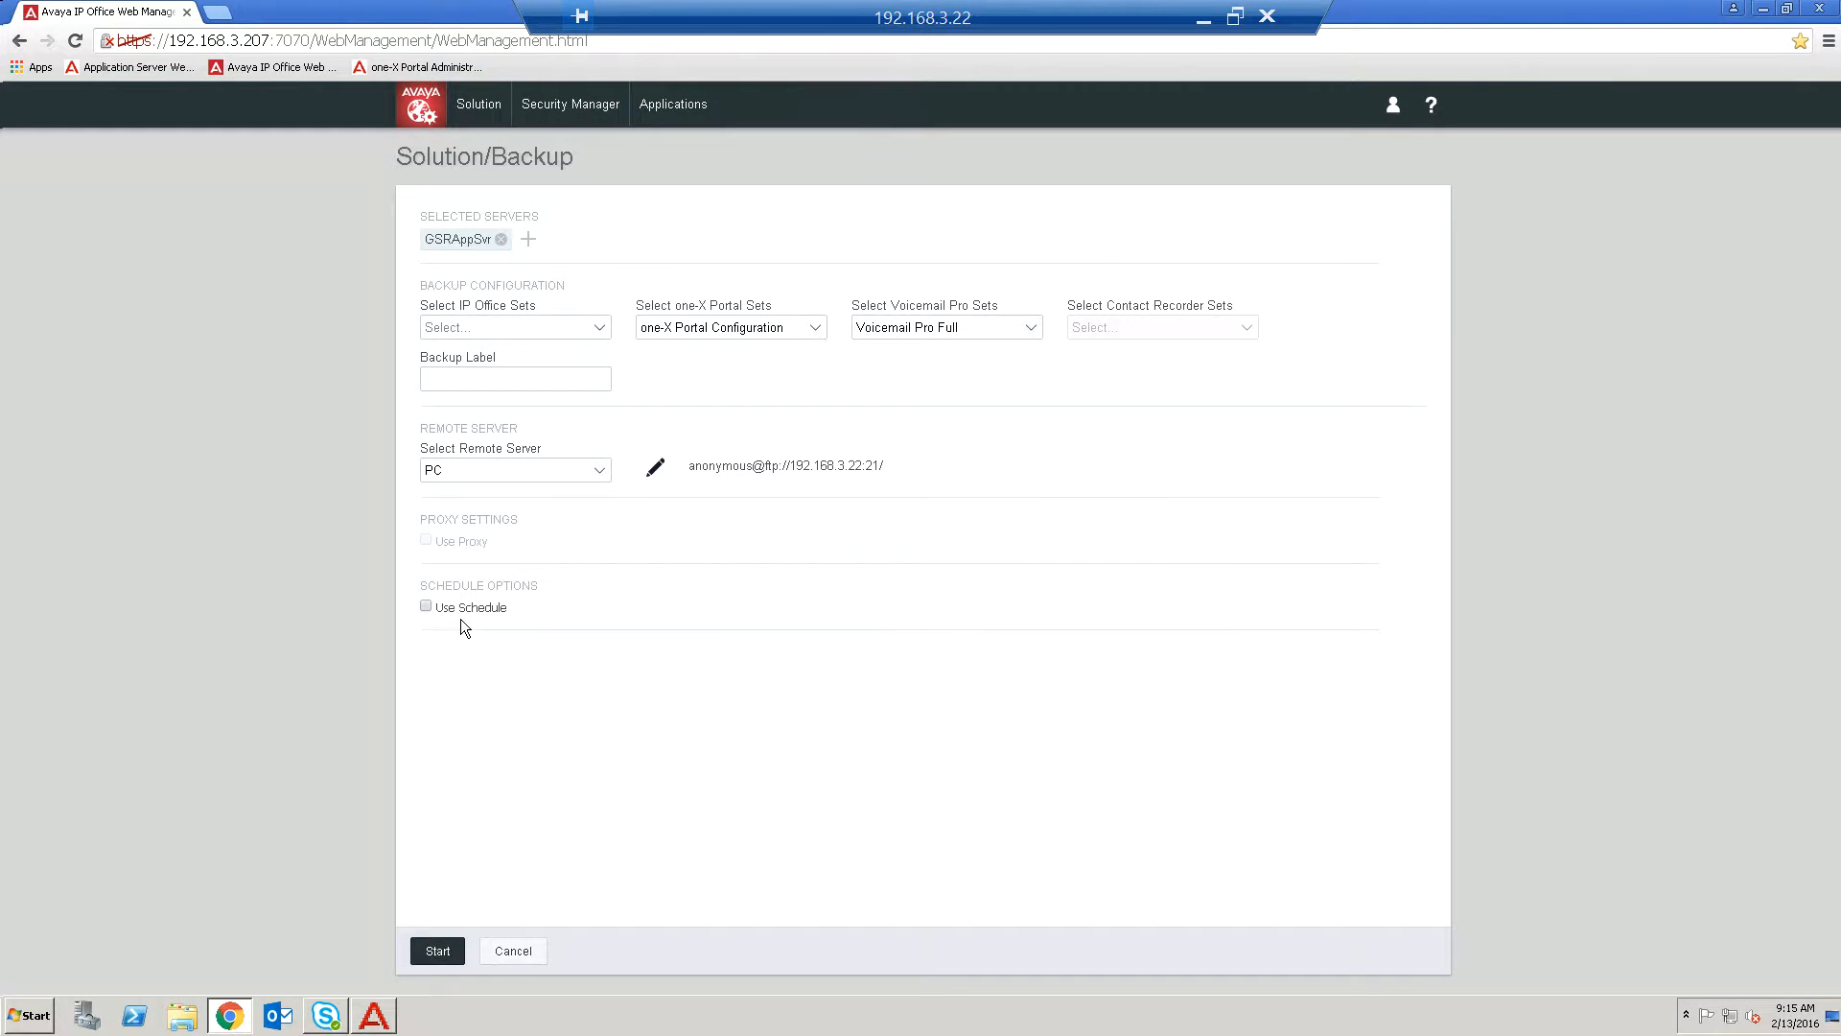
Open the Baby FTP Server window from the system tray and place it beside the restored-down browser window.
left_click(425, 608)
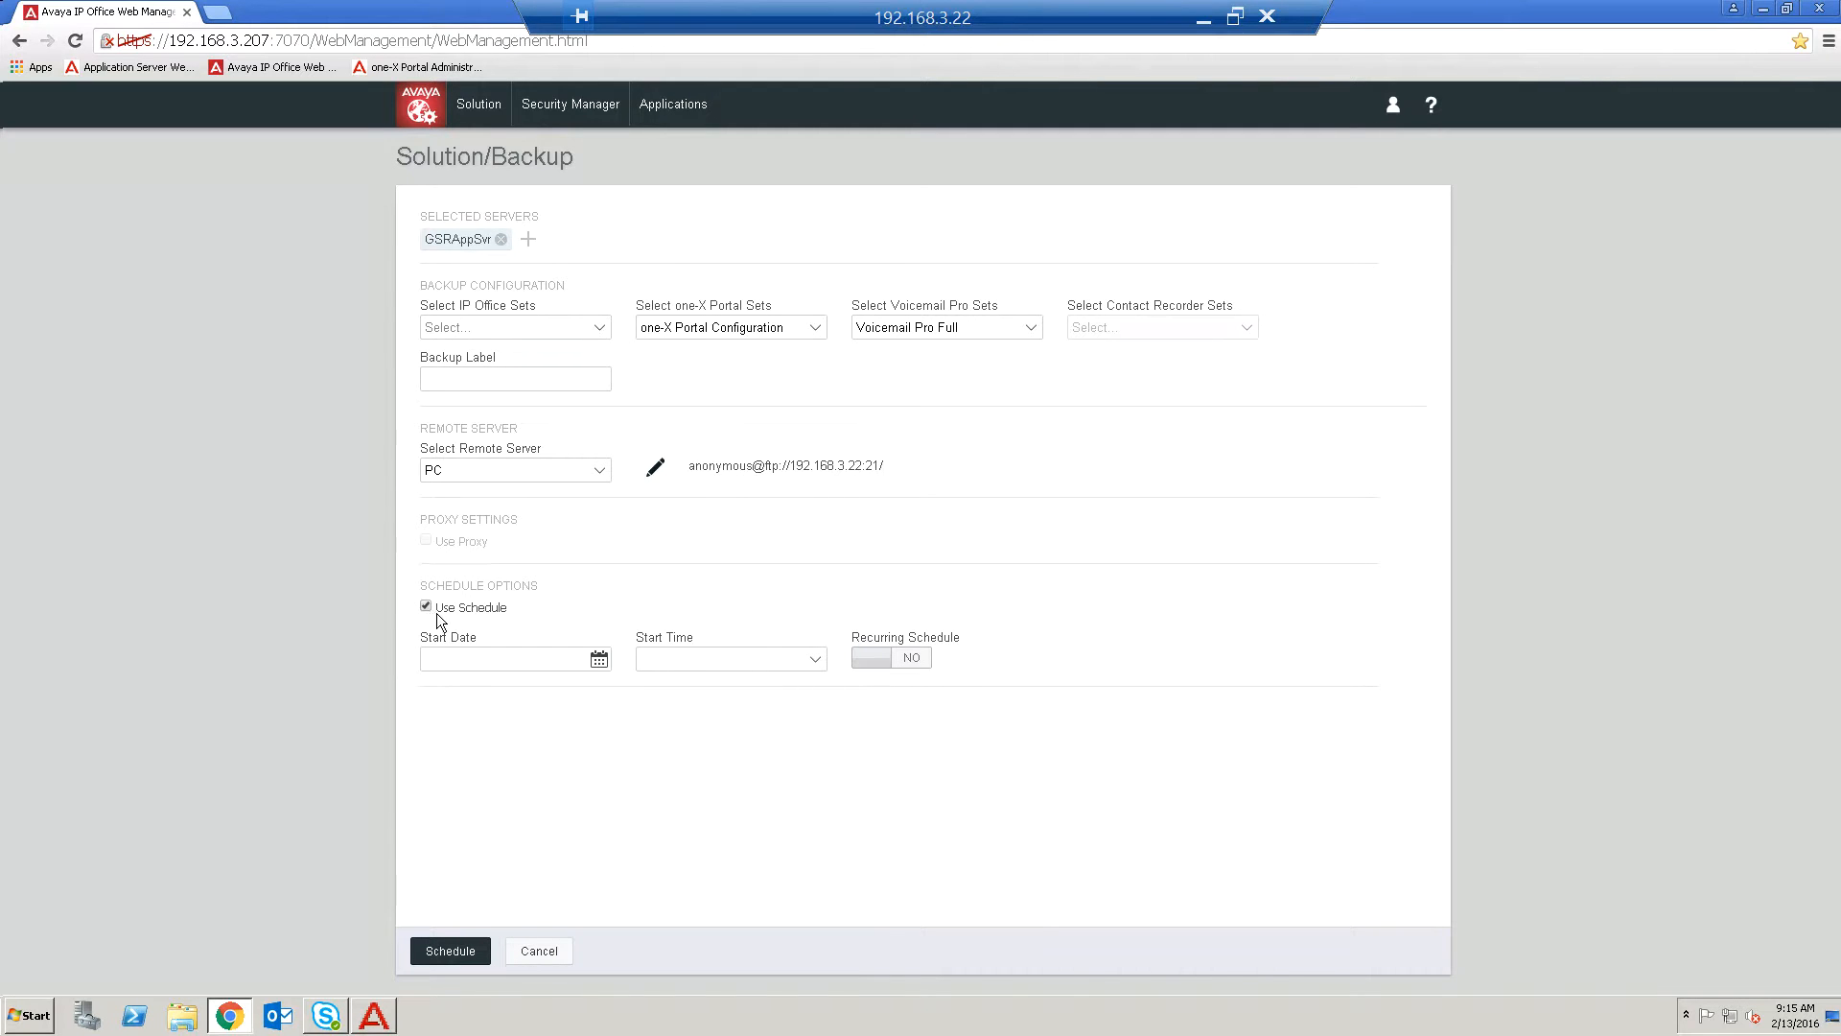
left_click(423, 606)
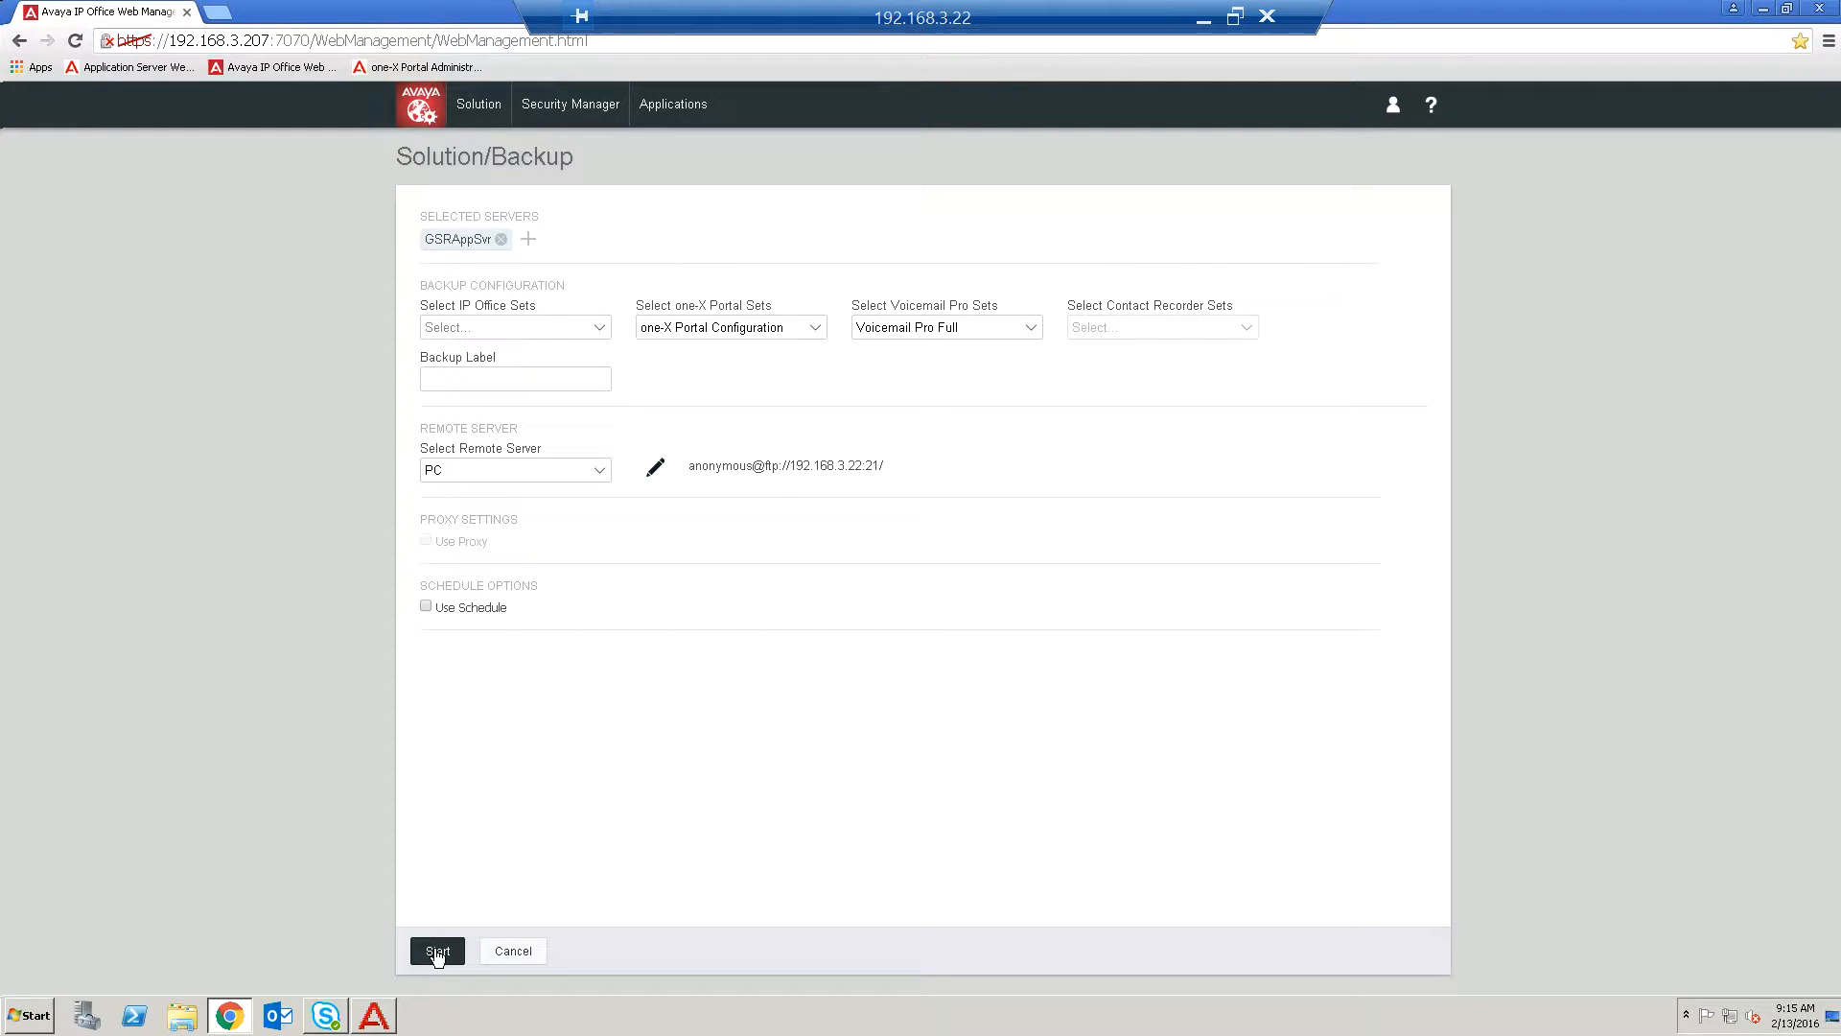
left_click(1685, 1018)
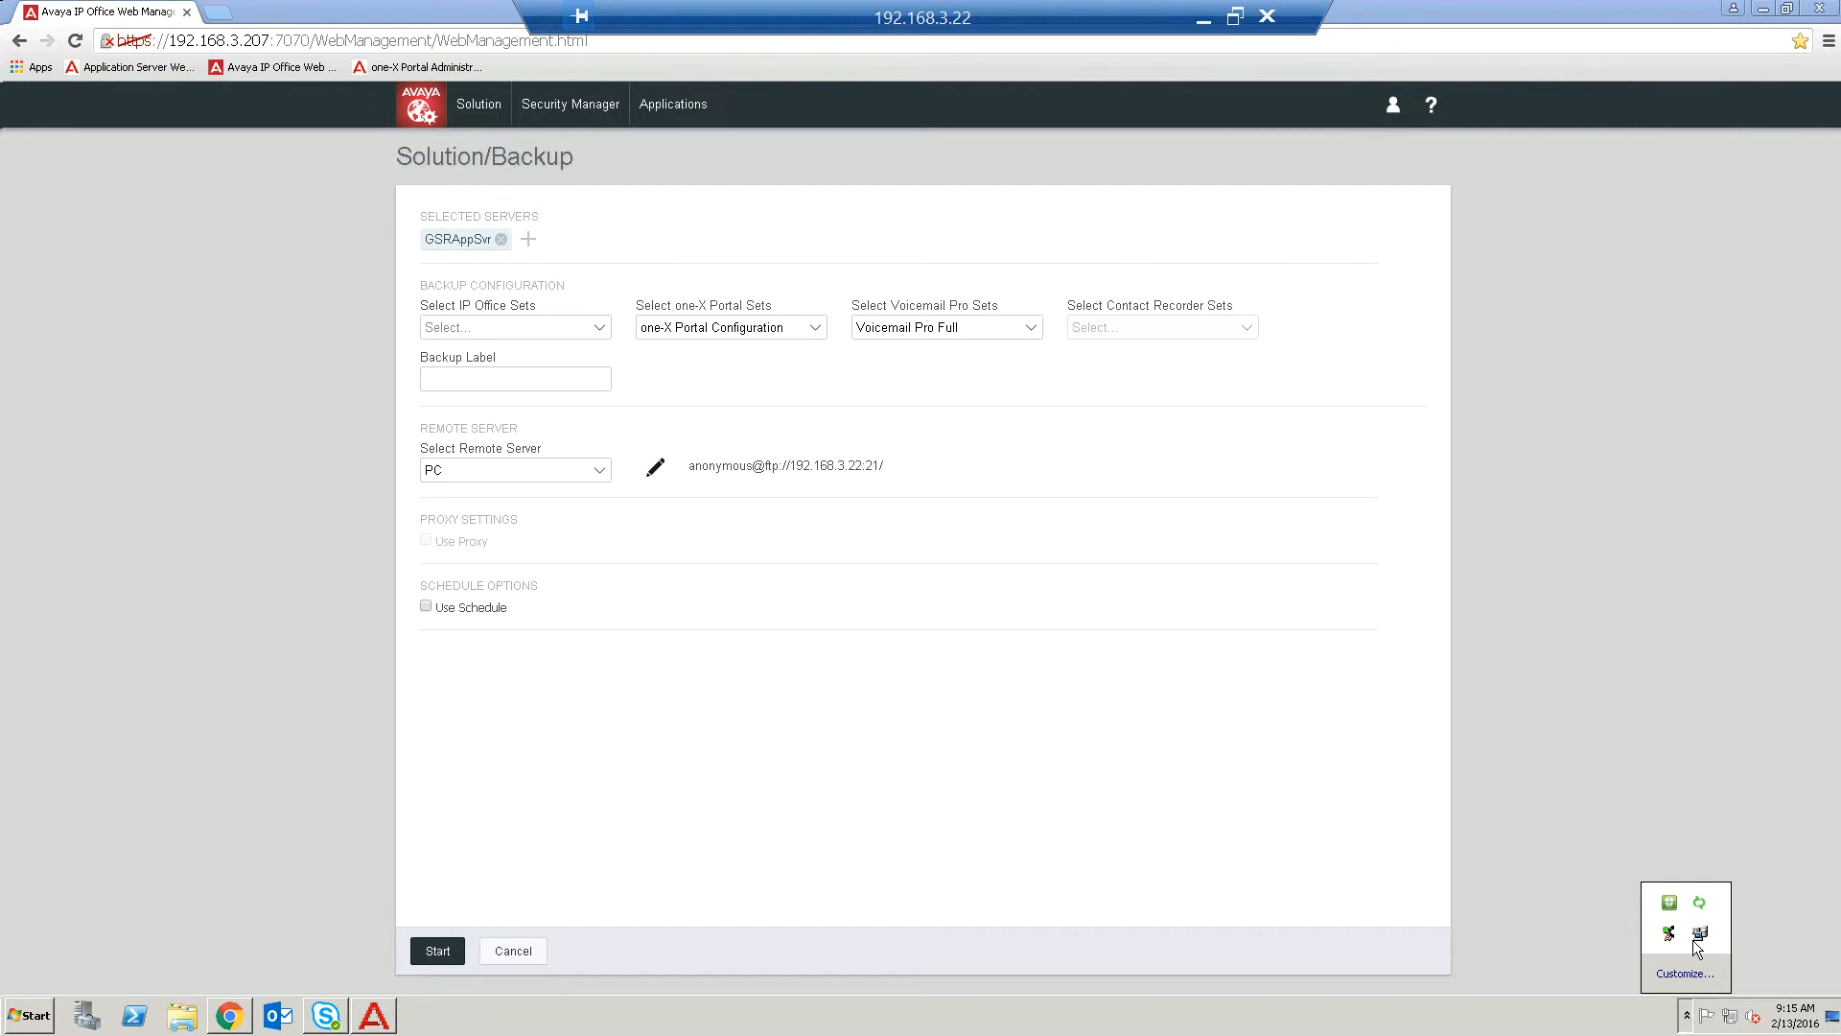
double_click(1698, 937)
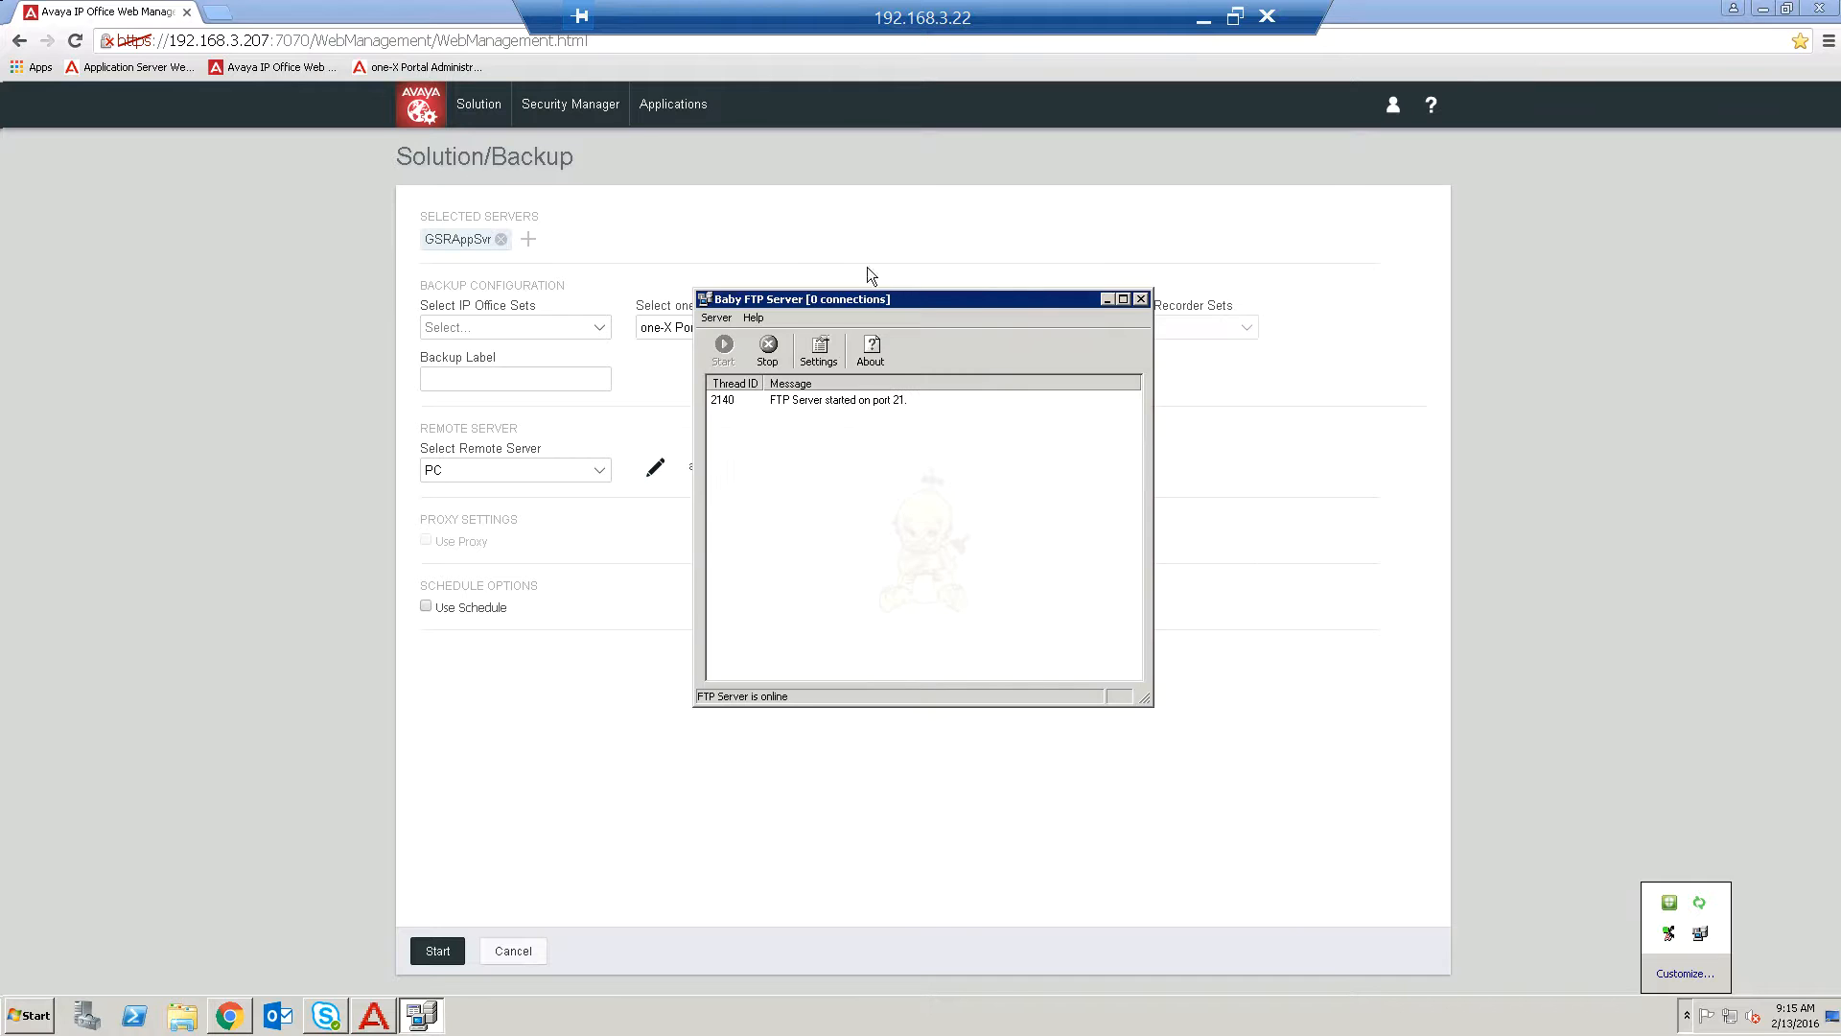
left_click_drag(920, 302, 1390, 337)
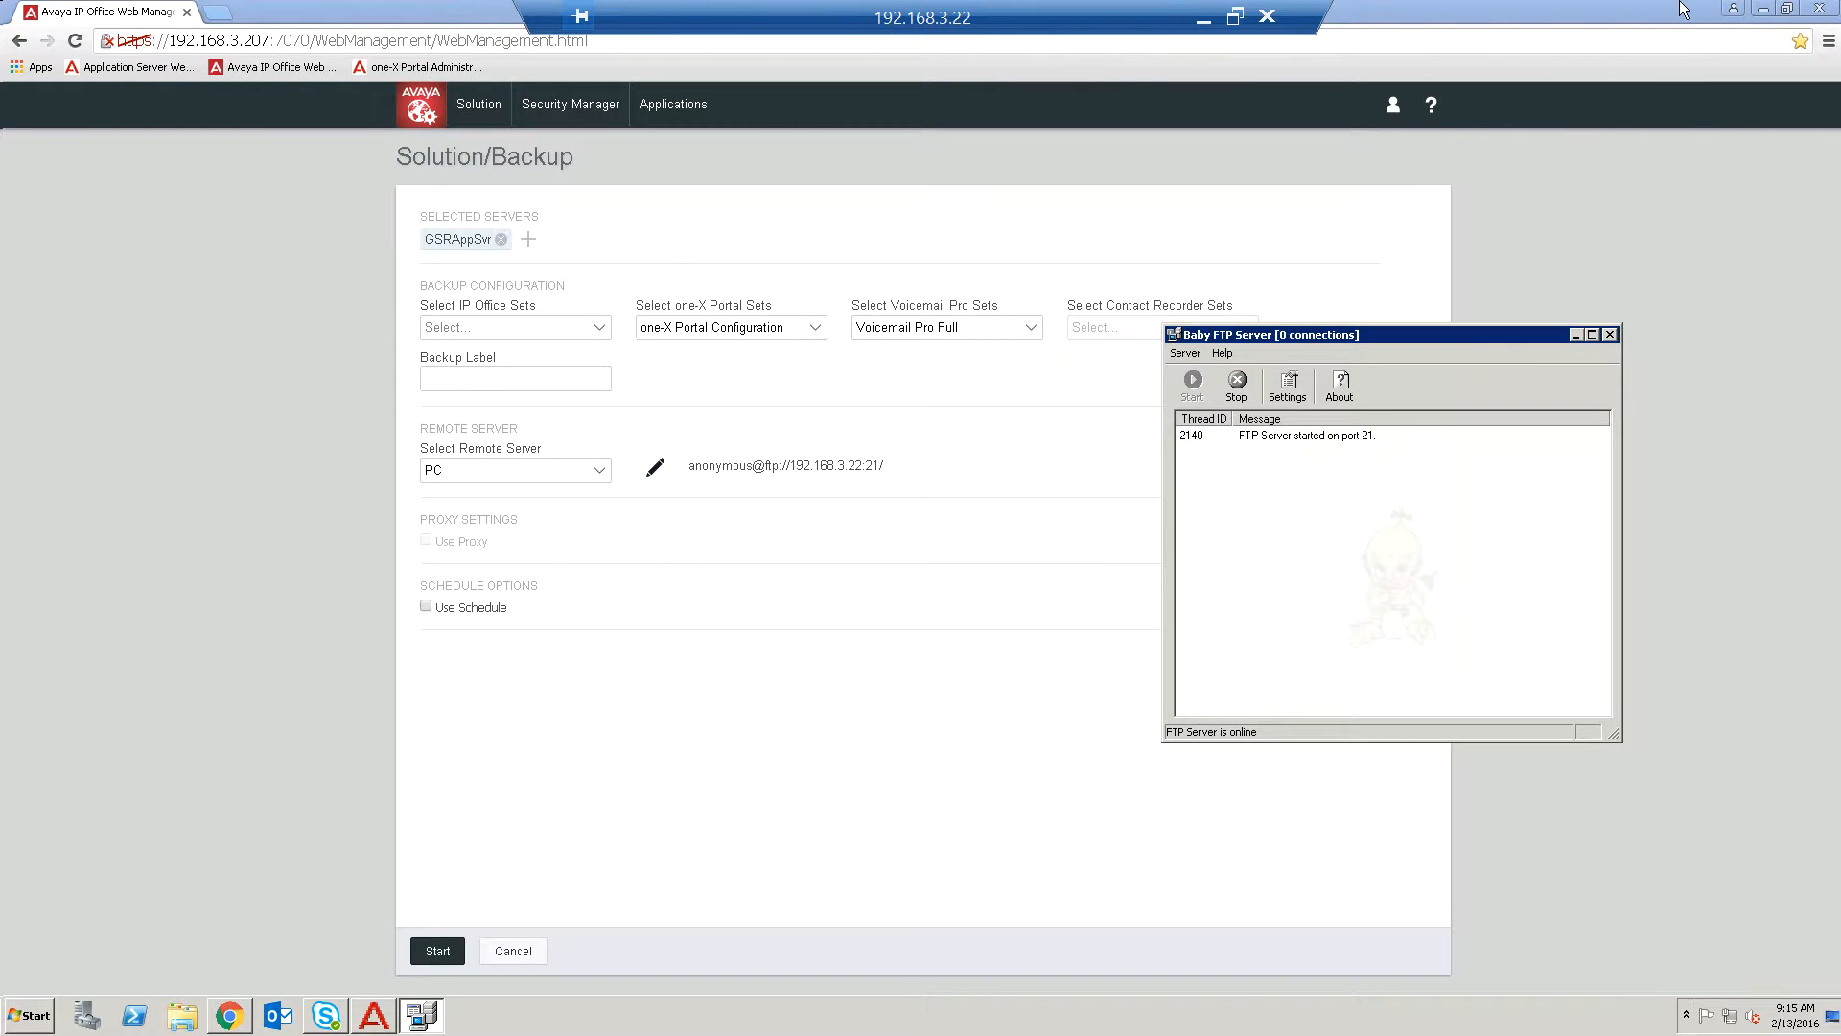
left_click(1787, 9)
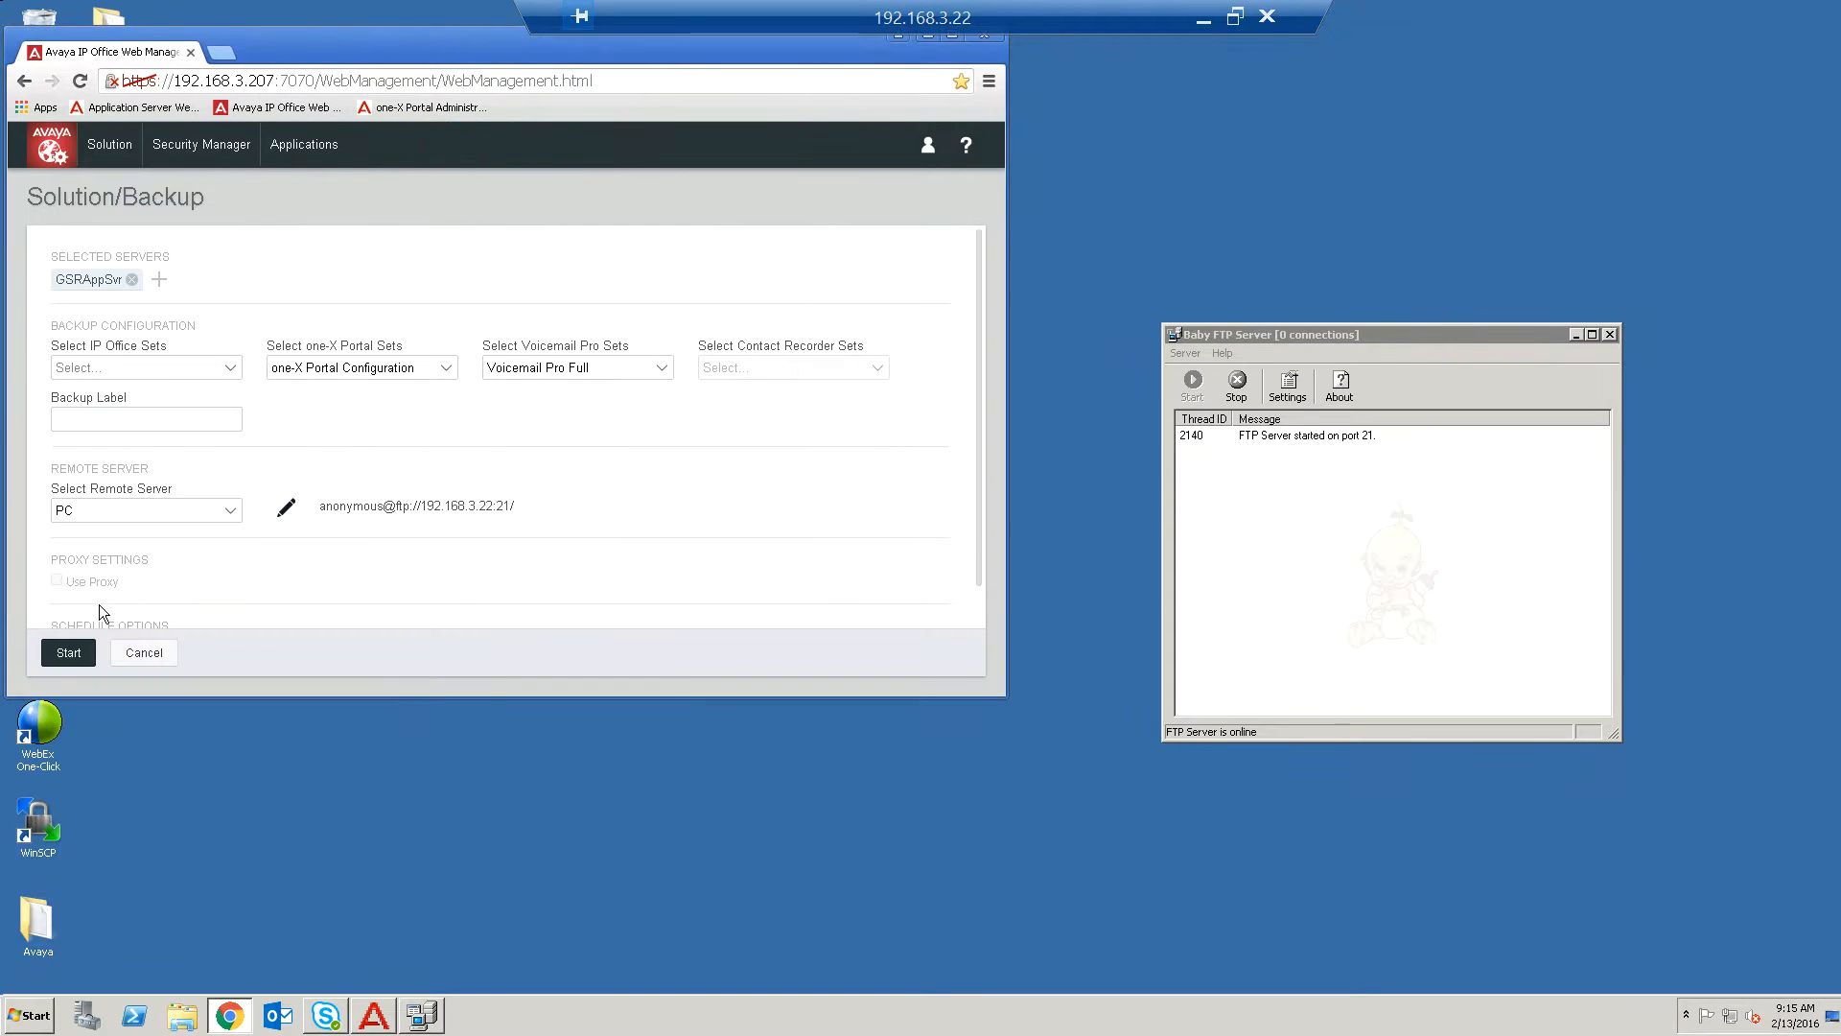
Start the backup and follow the file transfer in the Baby FTP Server log.
left_click(67, 653)
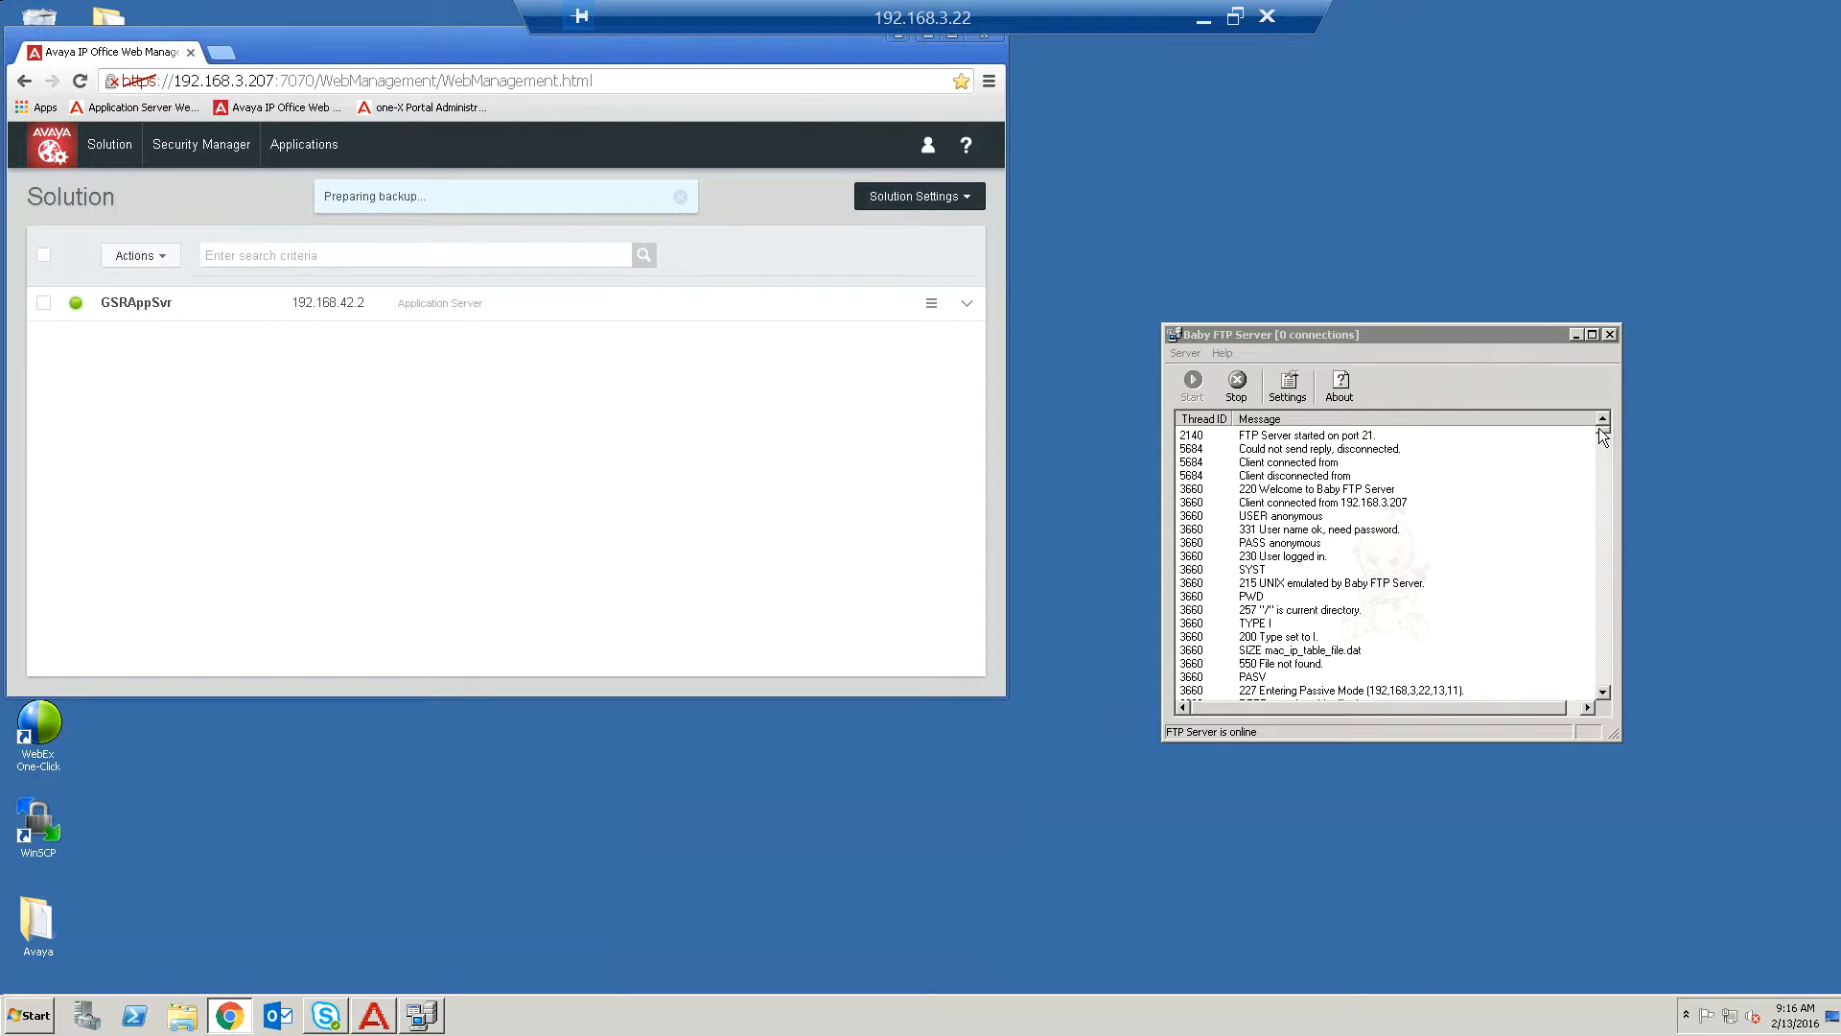
left_click_drag(1602, 431, 1598, 718)
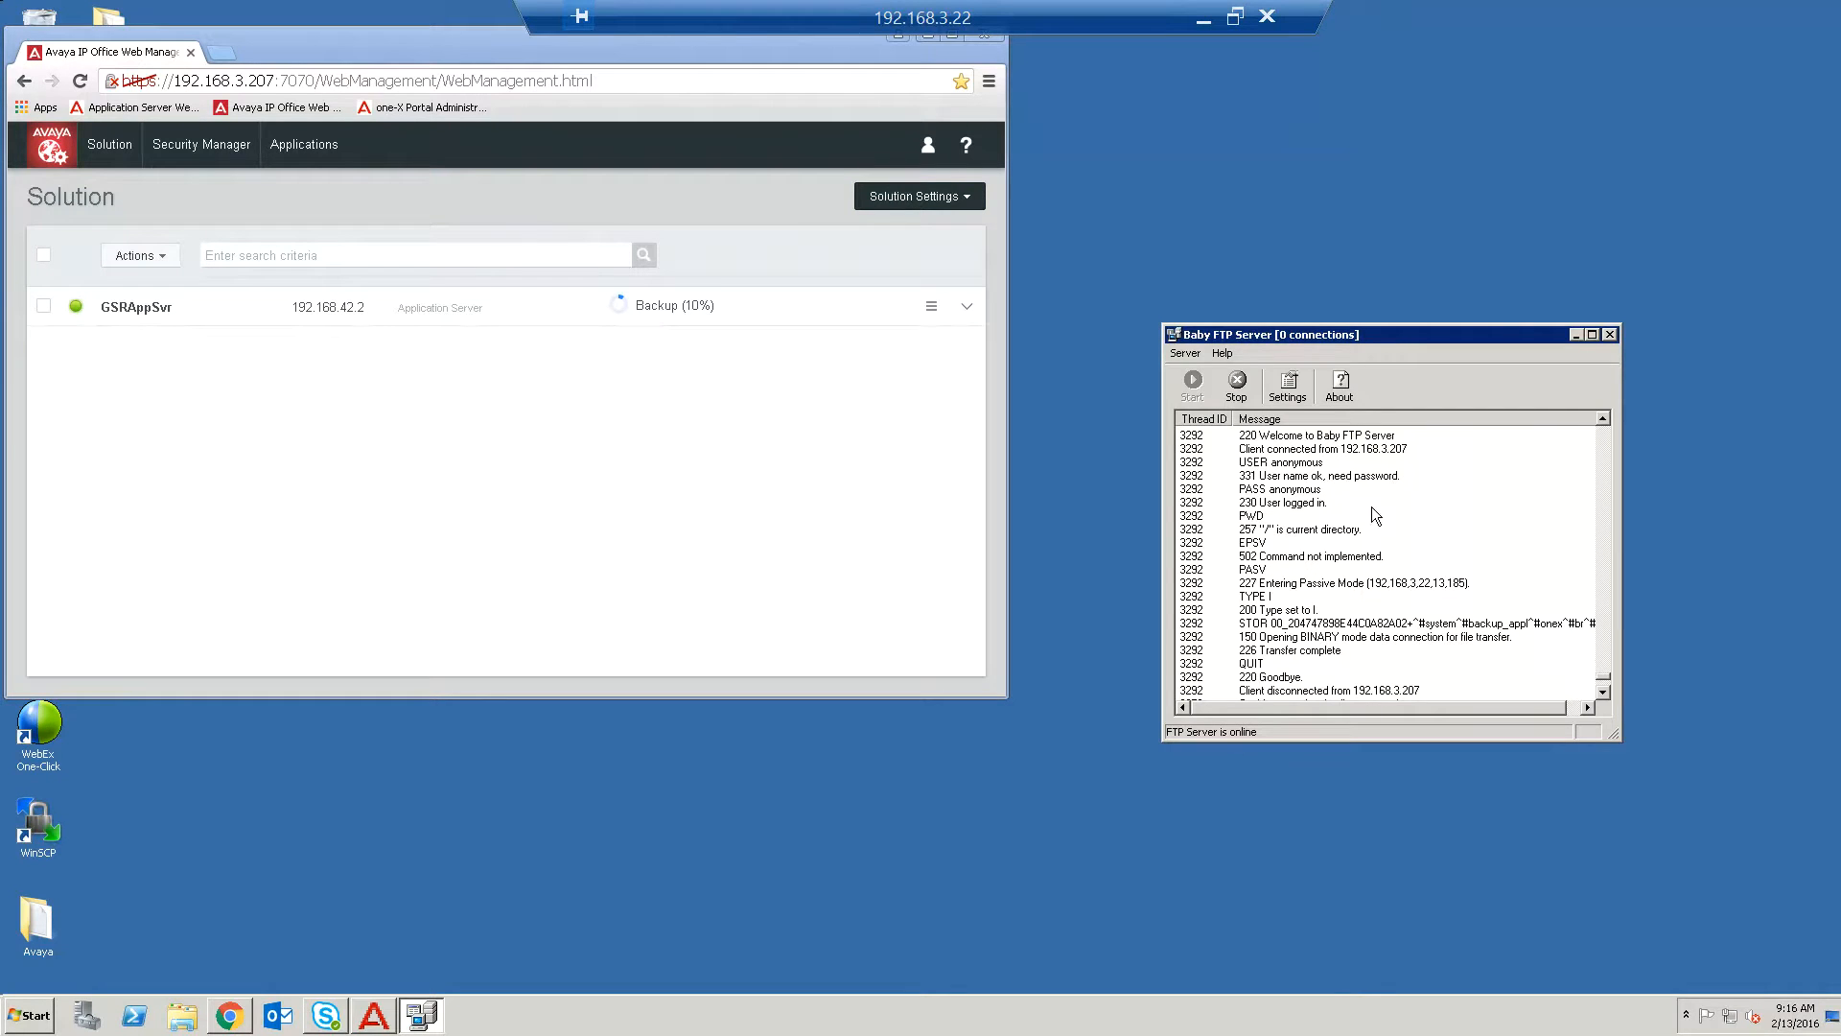
left_click_drag(1603, 675, 1606, 699)
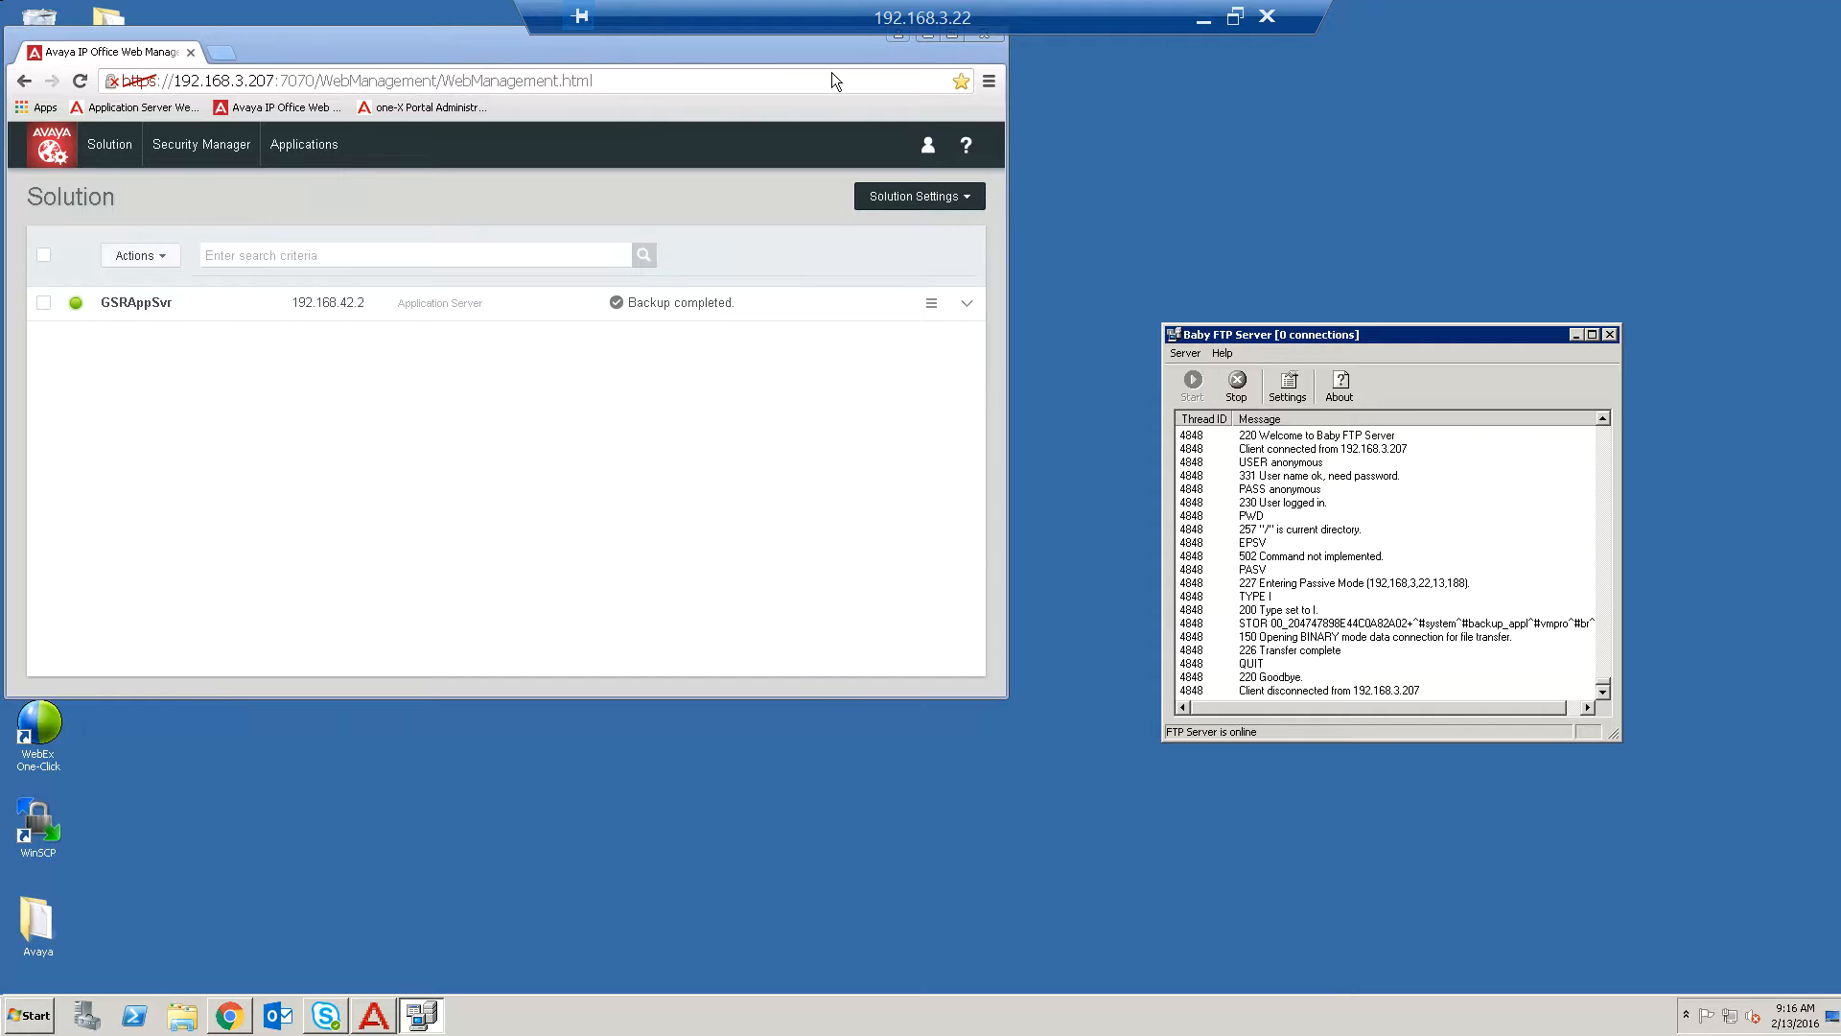
Open the Avaya Backup appserver folder on the desktop to examine the backup files, then return to the browser.
left_click_drag(412, 36, 809, 58)
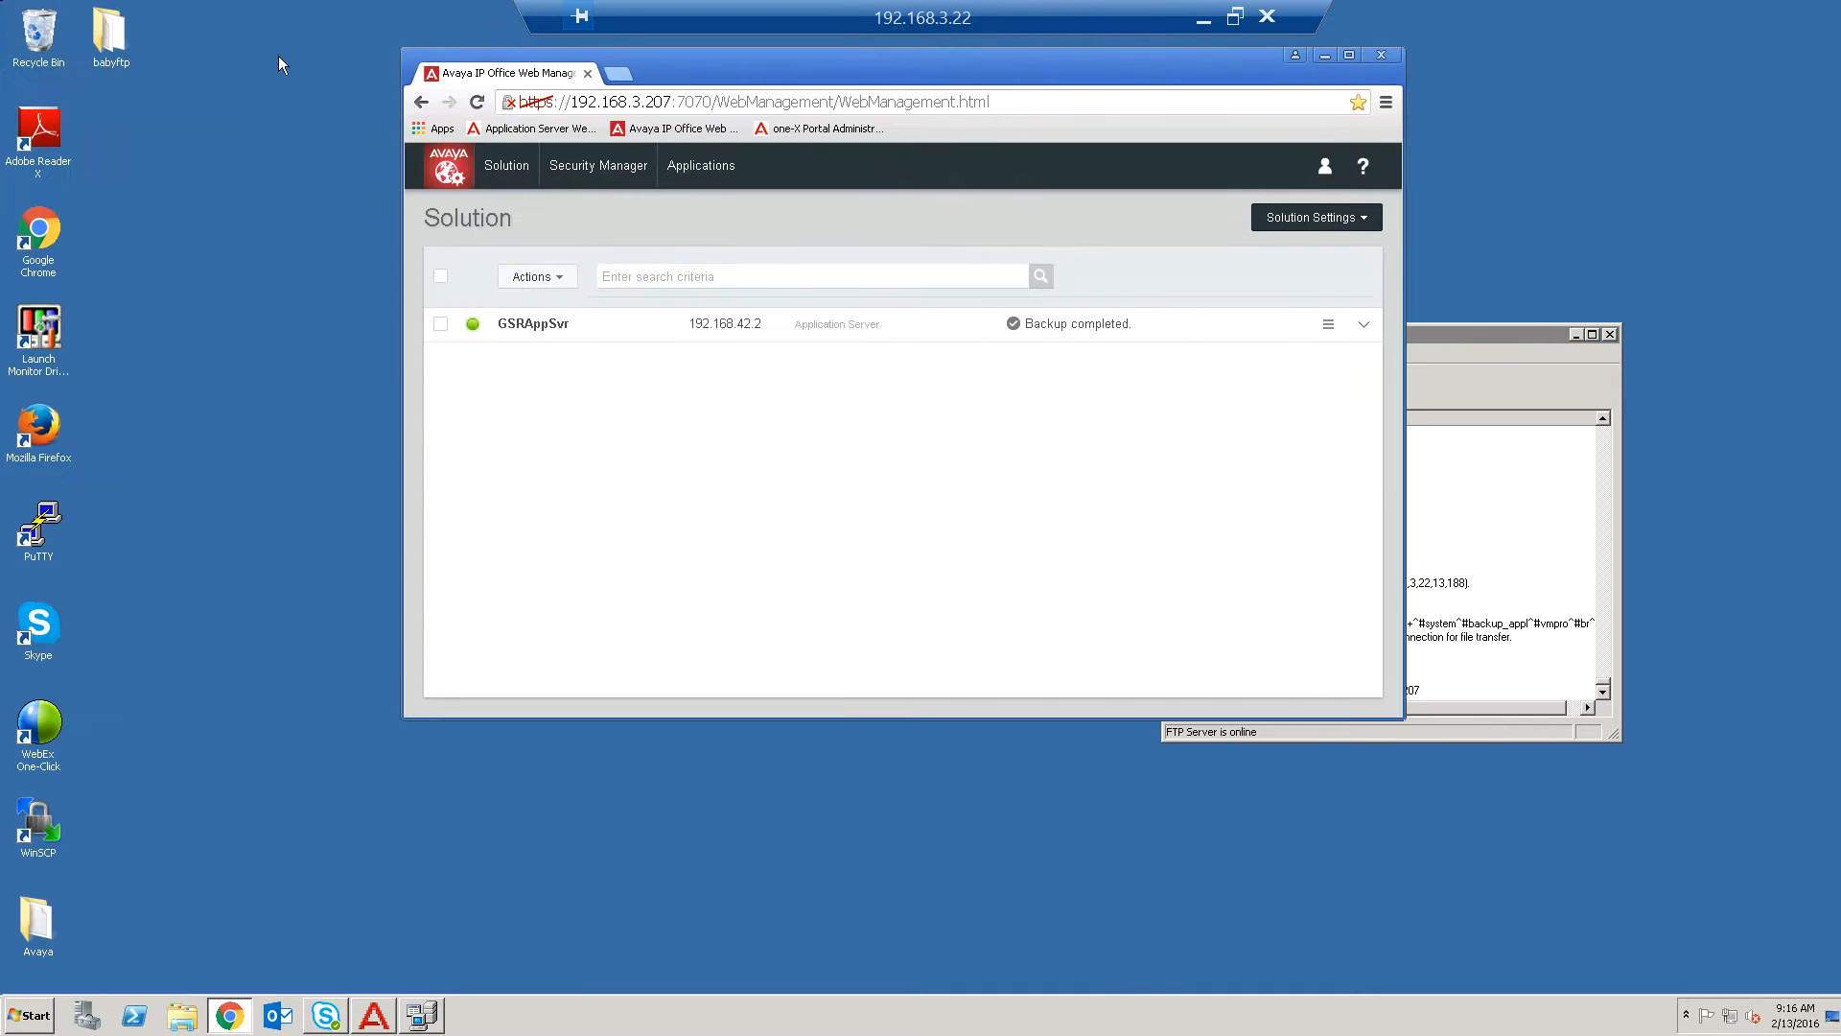
double_click(33, 920)
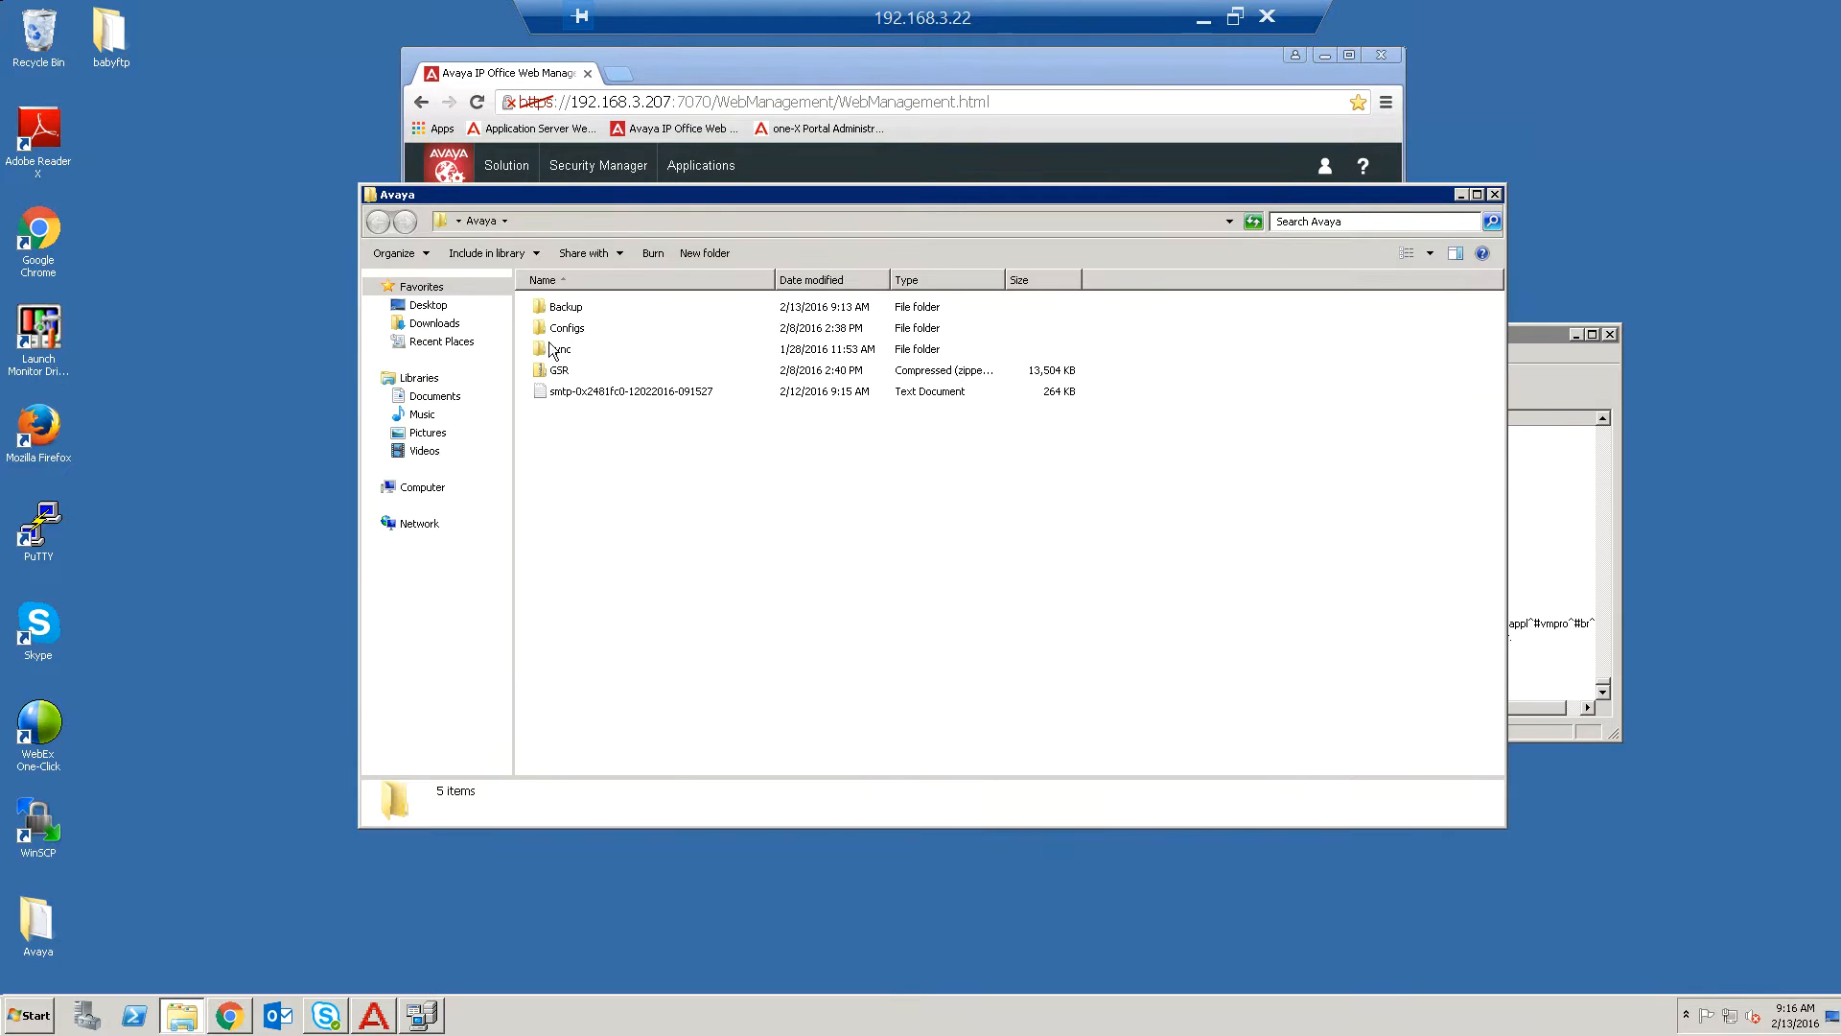
double_click(567, 308)
double_click(567, 307)
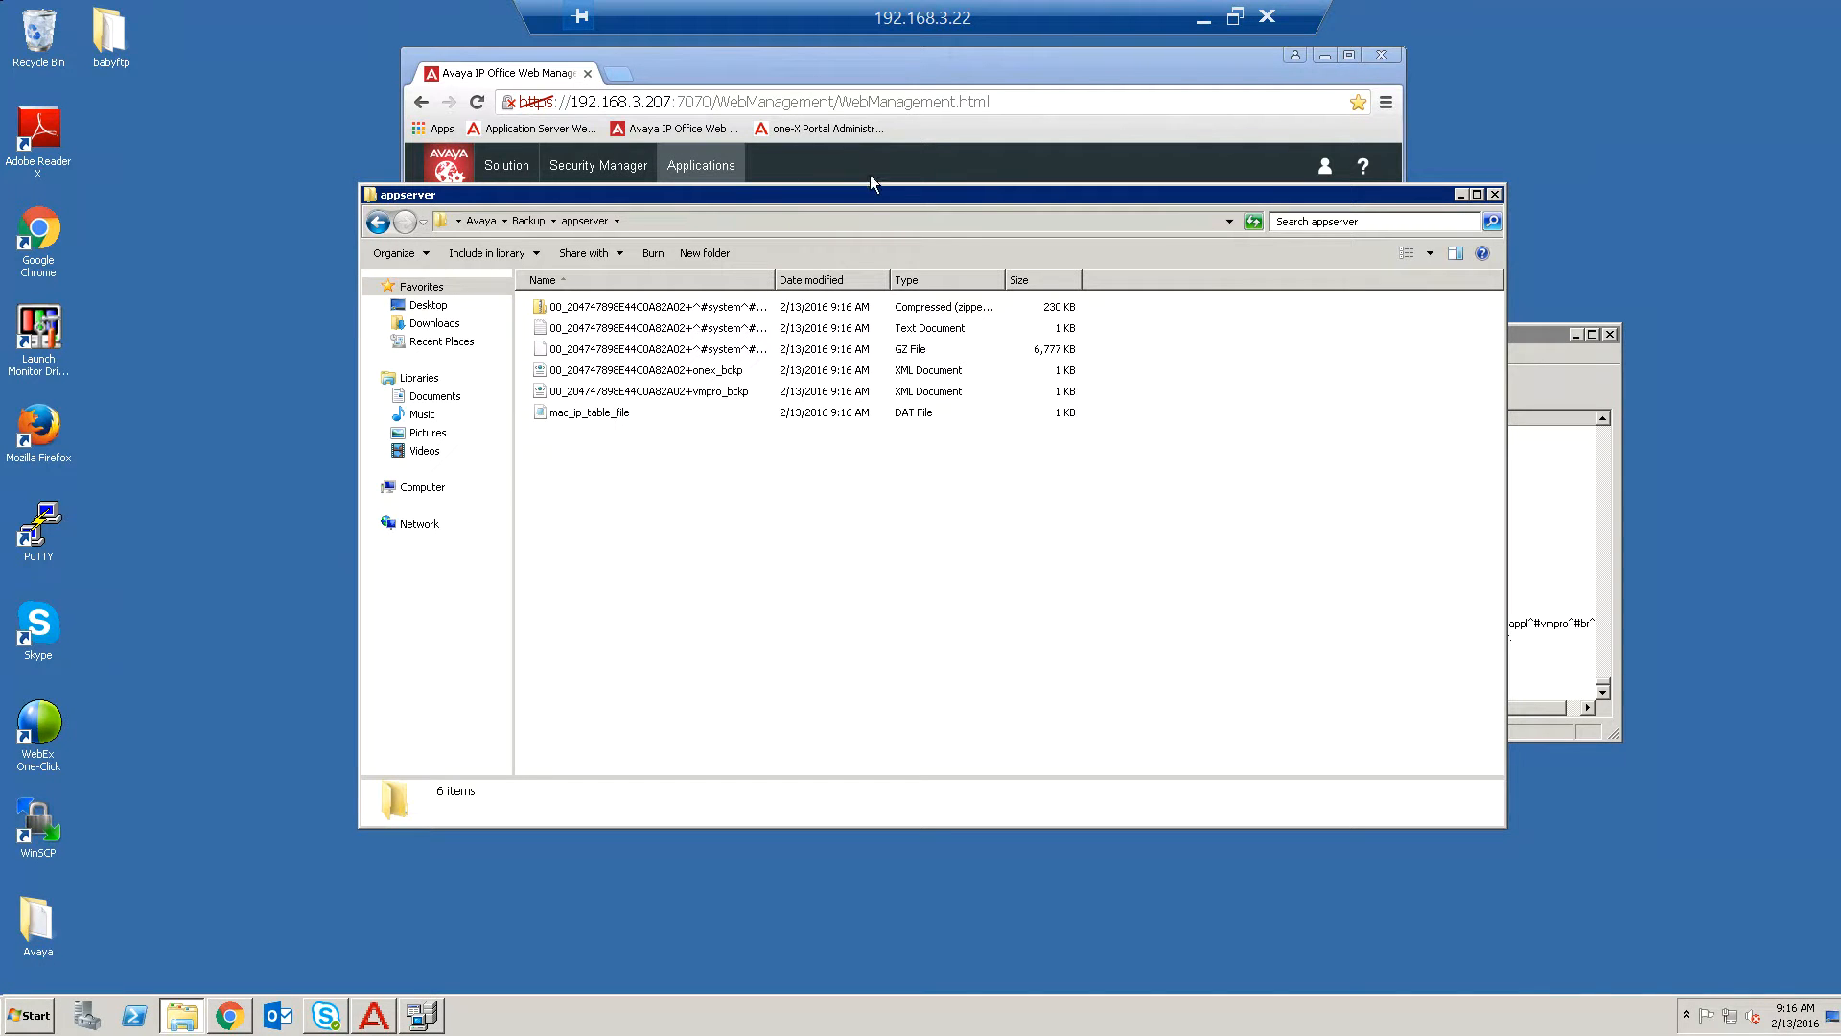
left_click(1089, 67)
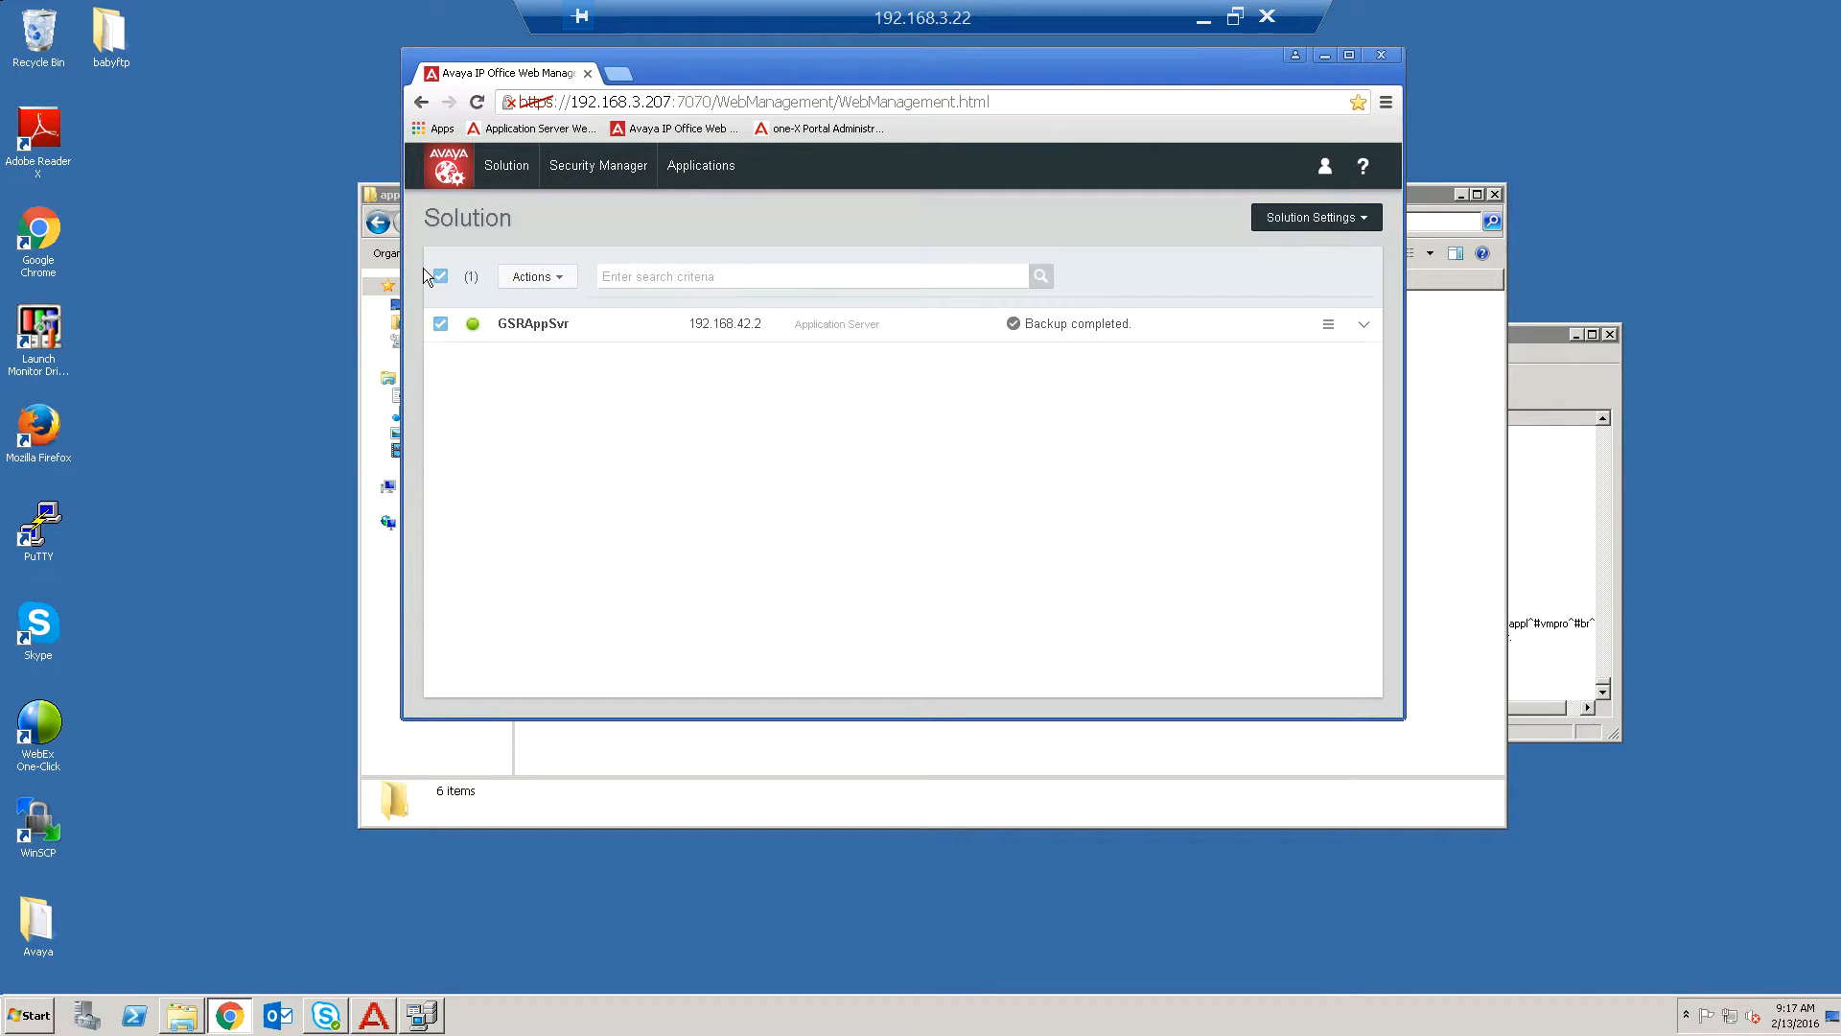
Open Restore for the server, select PC as the remote server, and fetch the available restore points.
left_click(558, 281)
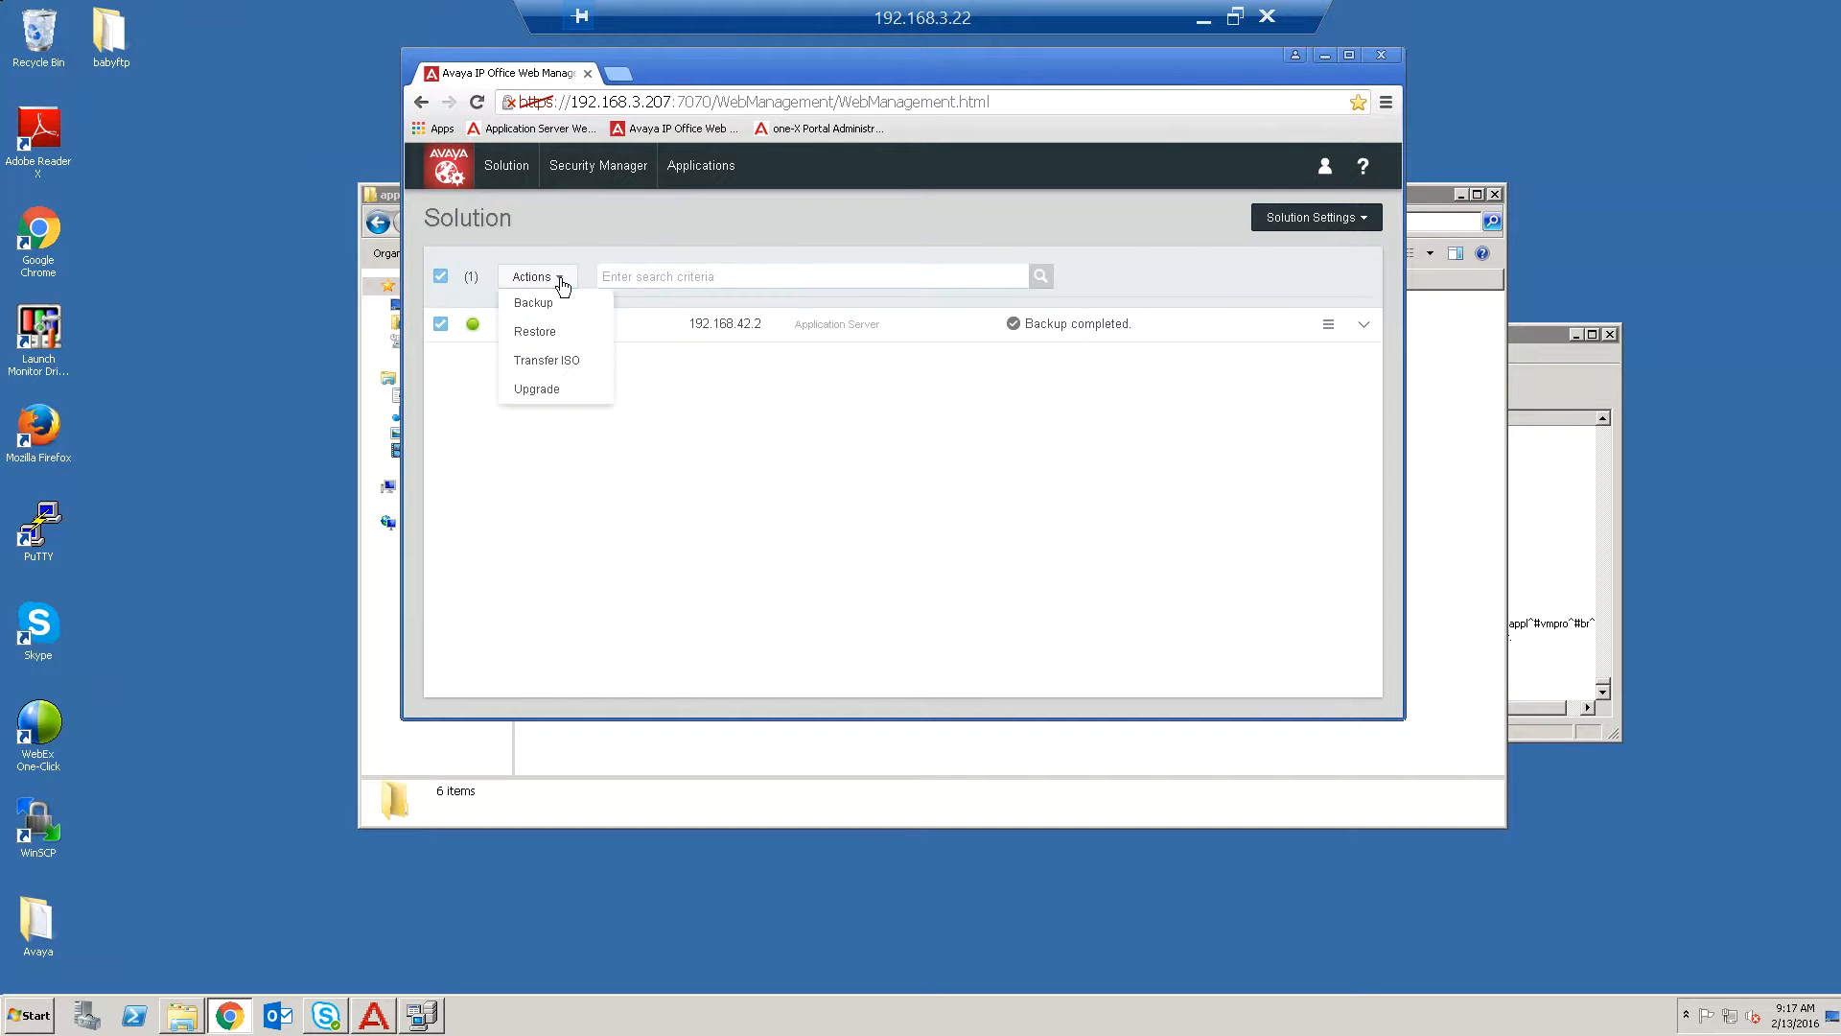
left_click(551, 333)
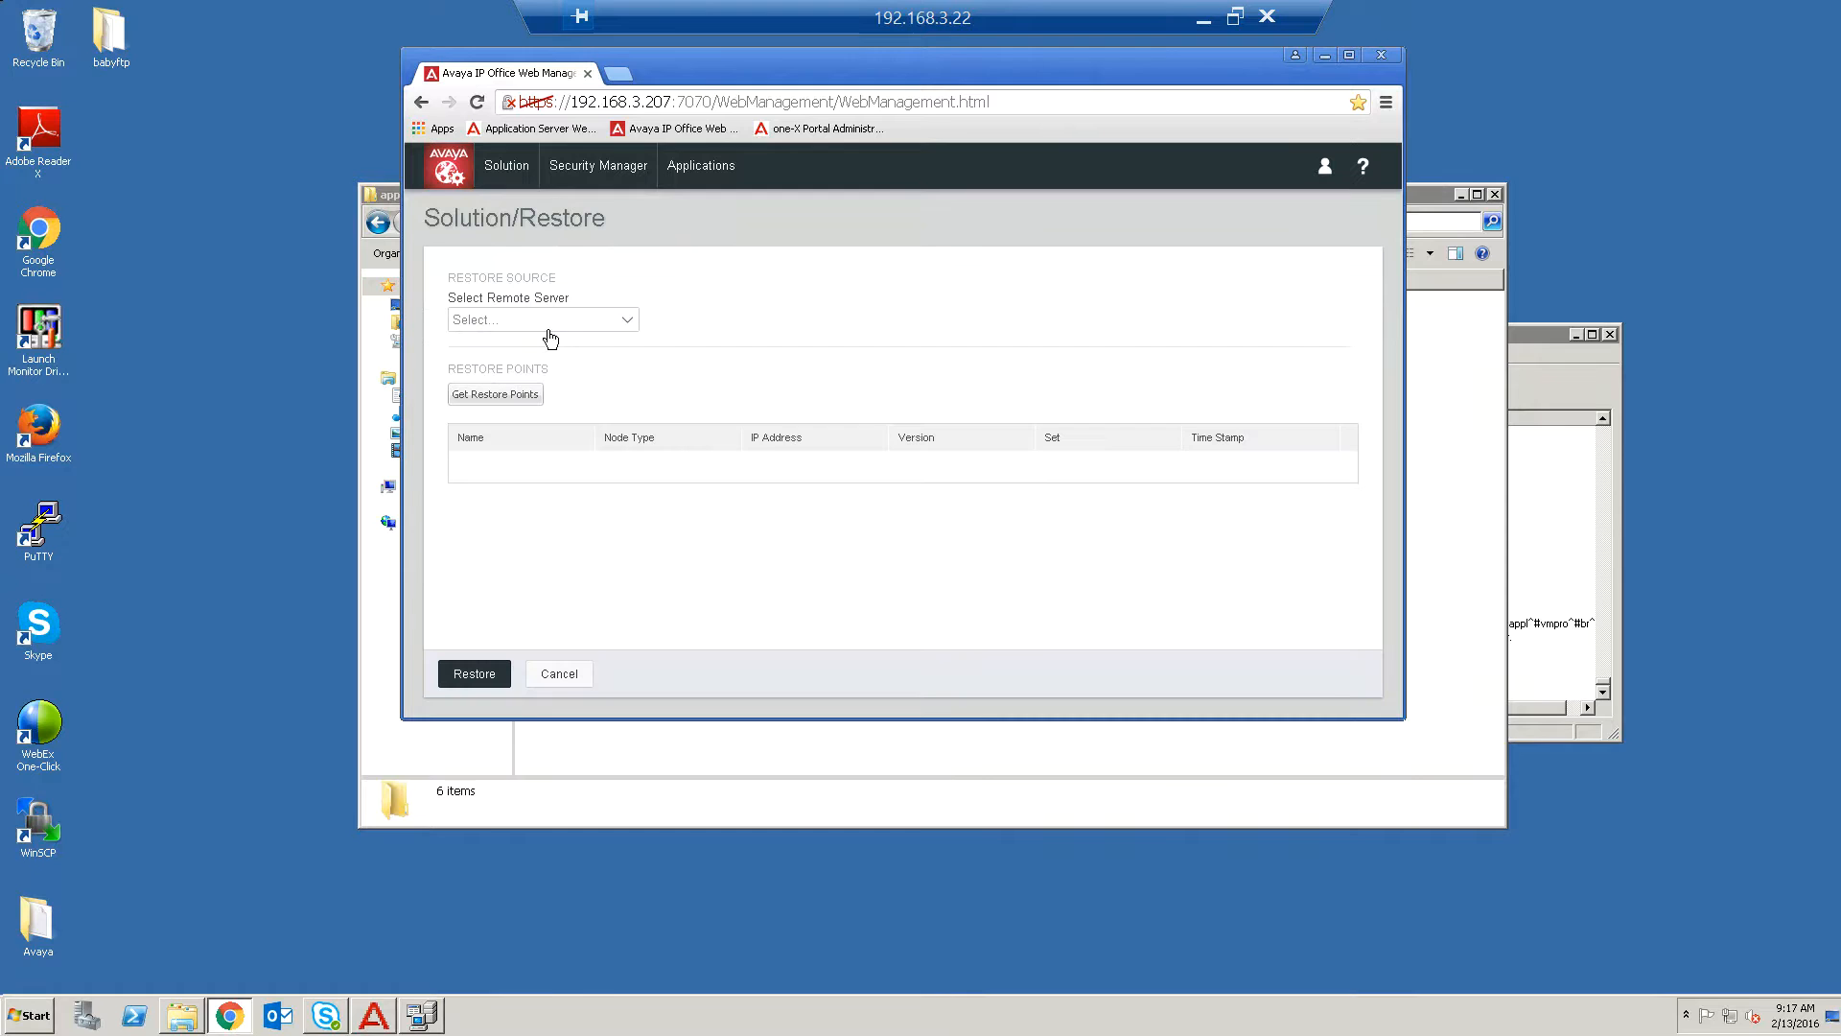
left_click(619, 324)
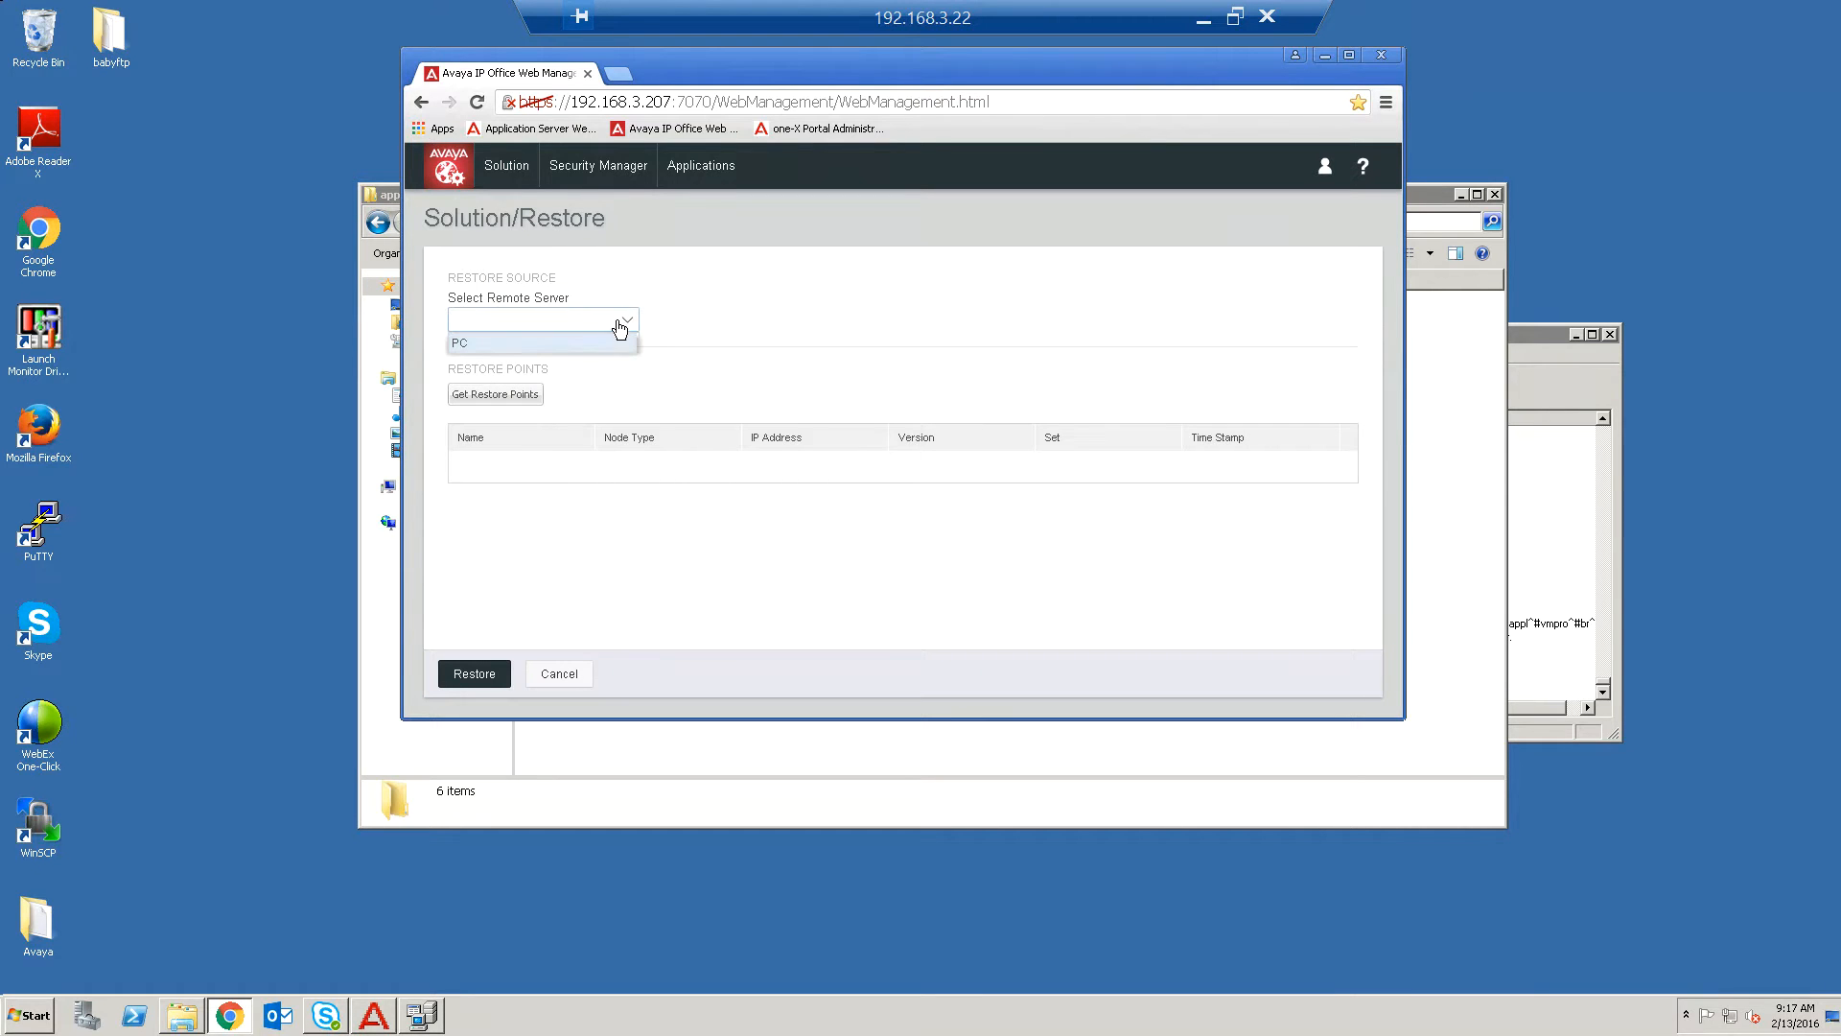
left_click(518, 346)
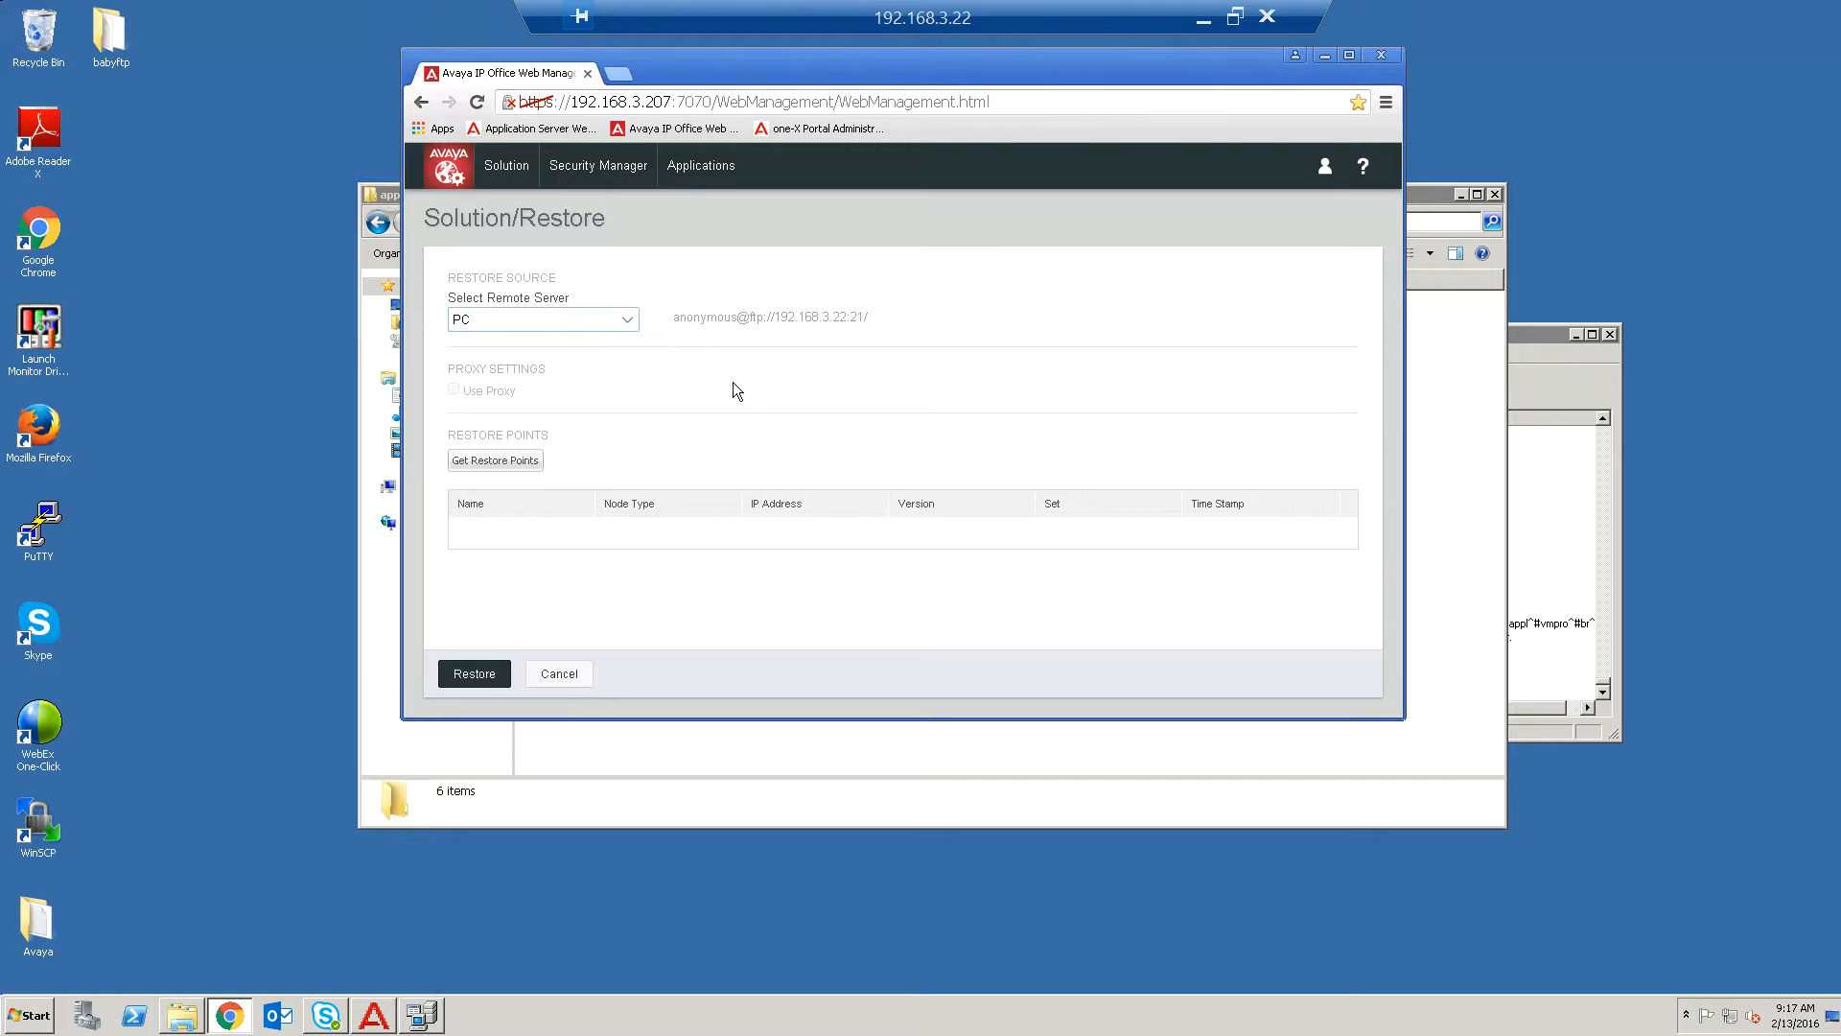
left_click(505, 470)
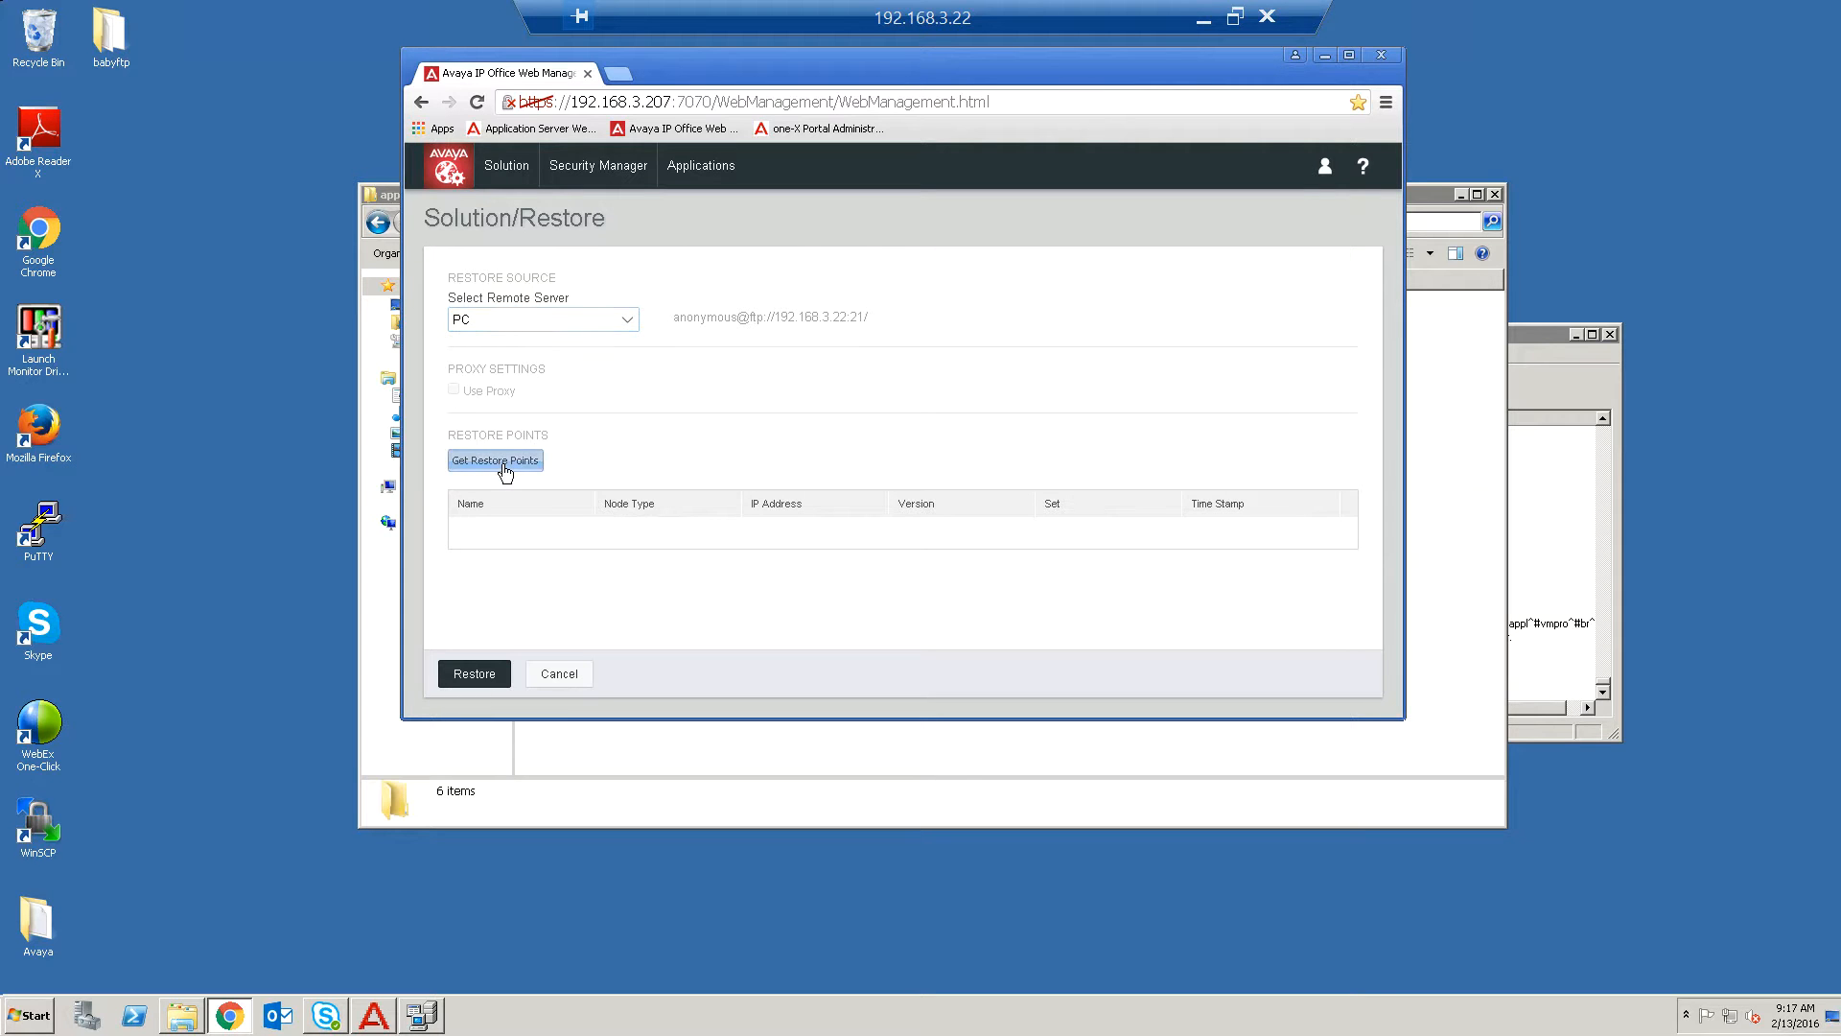